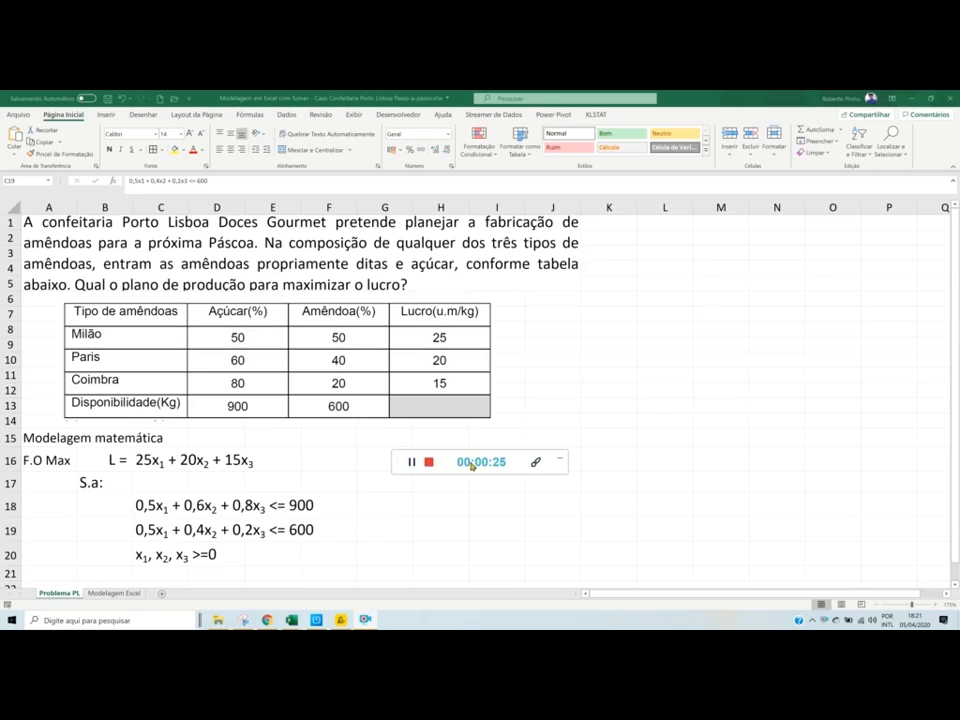
{"action": "left_click_drag", "start_coordinate": [449, 460], "coordinate": [824, 606]}
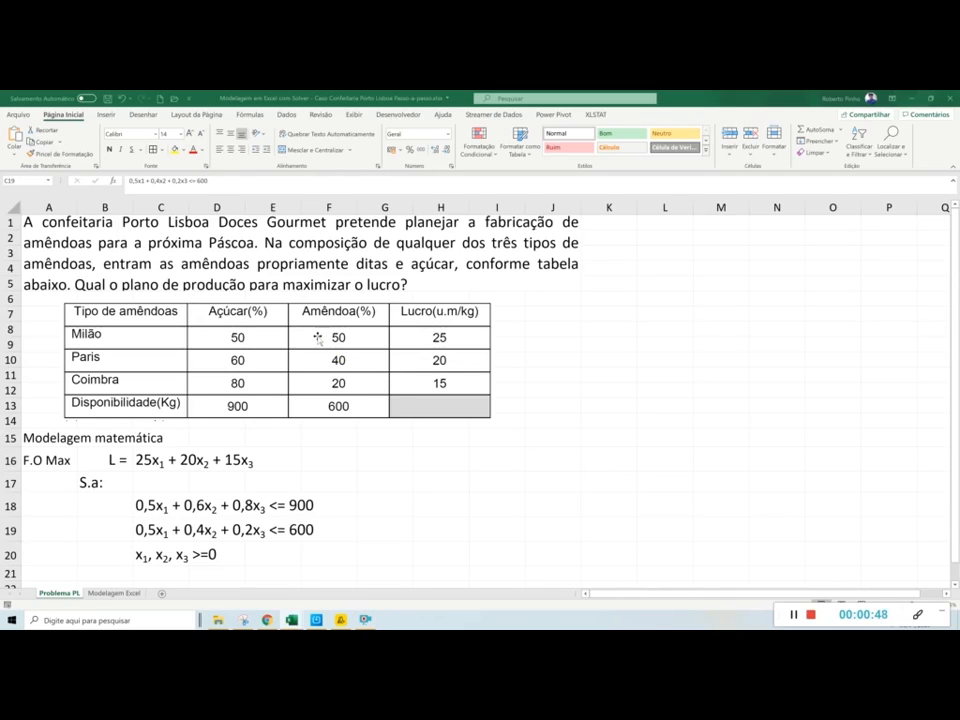
{"action": "left_click_drag", "start_coordinate": [318, 338], "coordinate": [318, 340]}
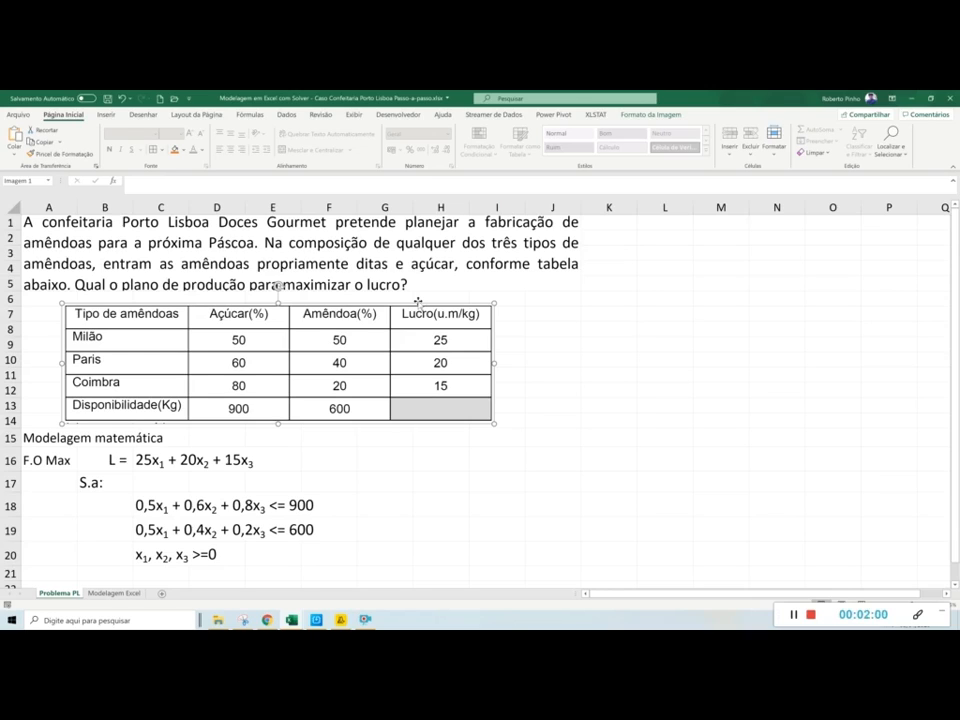
{"action": "left_click", "coordinate": [570, 357]}
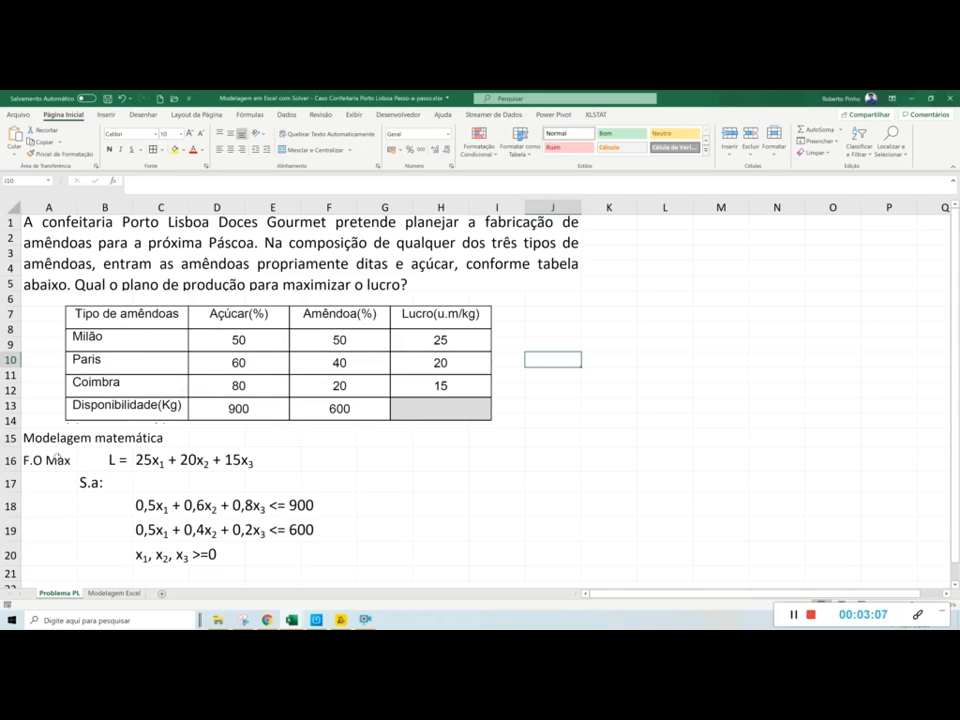
{"action": "left_click", "coordinate": [52, 460]}
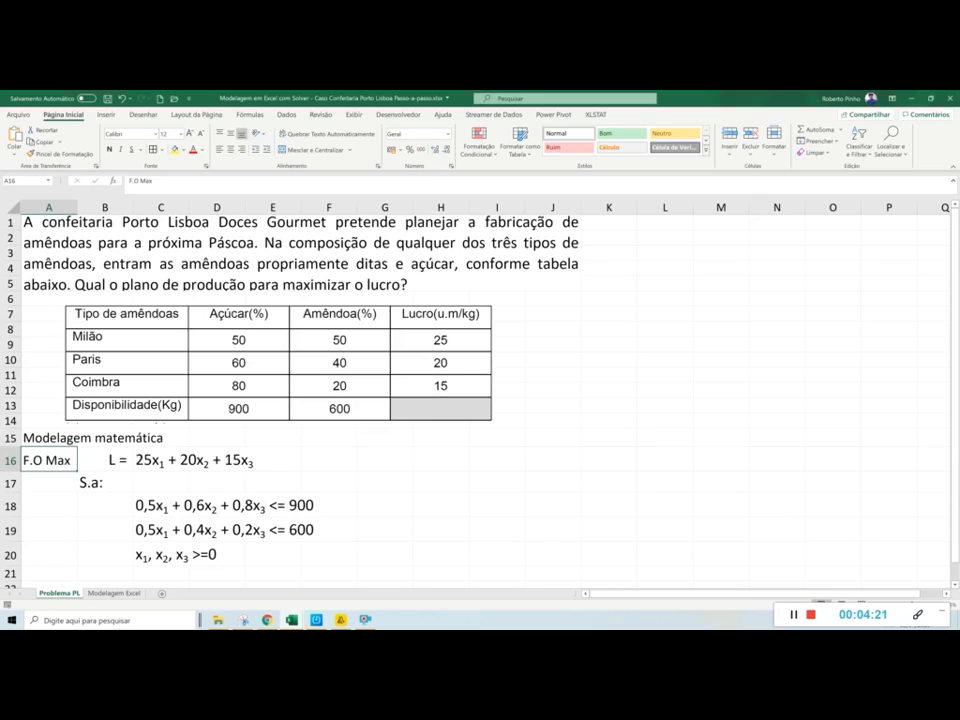
- Copy the mathematical model capture from the Snipping Tool and paste it at cell A11 of Excel's Modelagem Excel sheet
{"action": "left_click", "coordinate": [245, 620]}
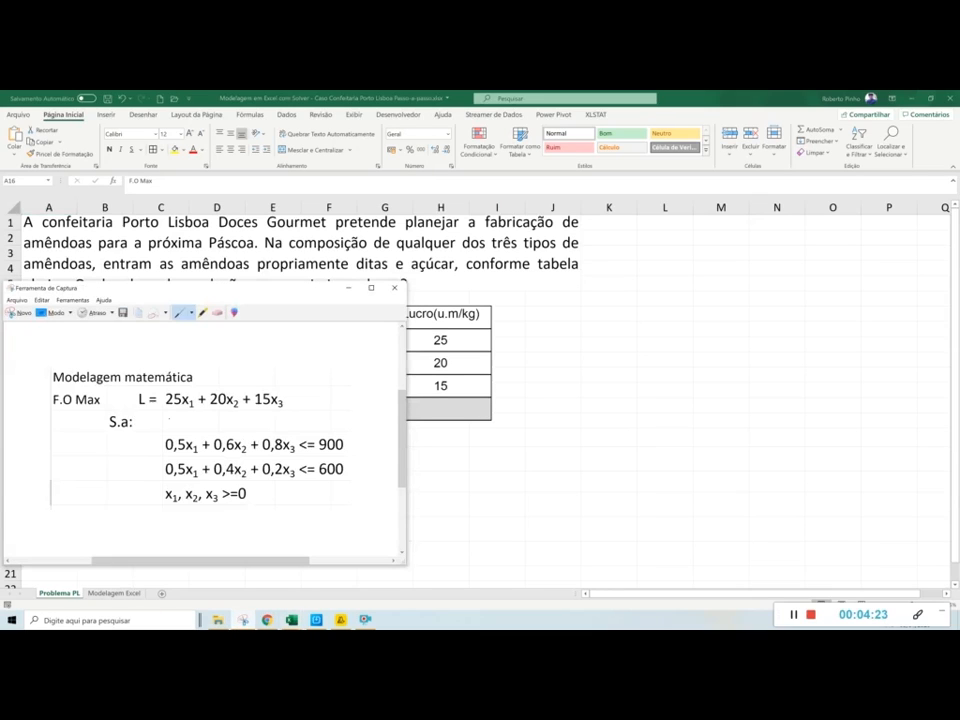
{"action": "left_click", "coordinate": [141, 316]}
{"action": "mouse_move", "coordinate": [291, 619]}
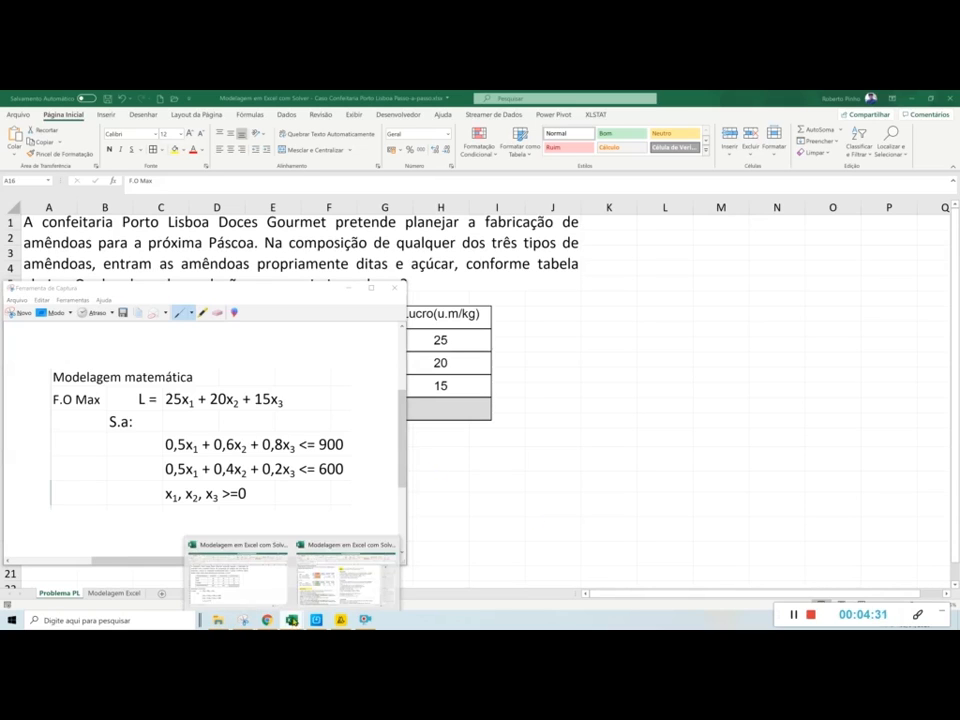
{"action": "left_click", "coordinate": [258, 584]}
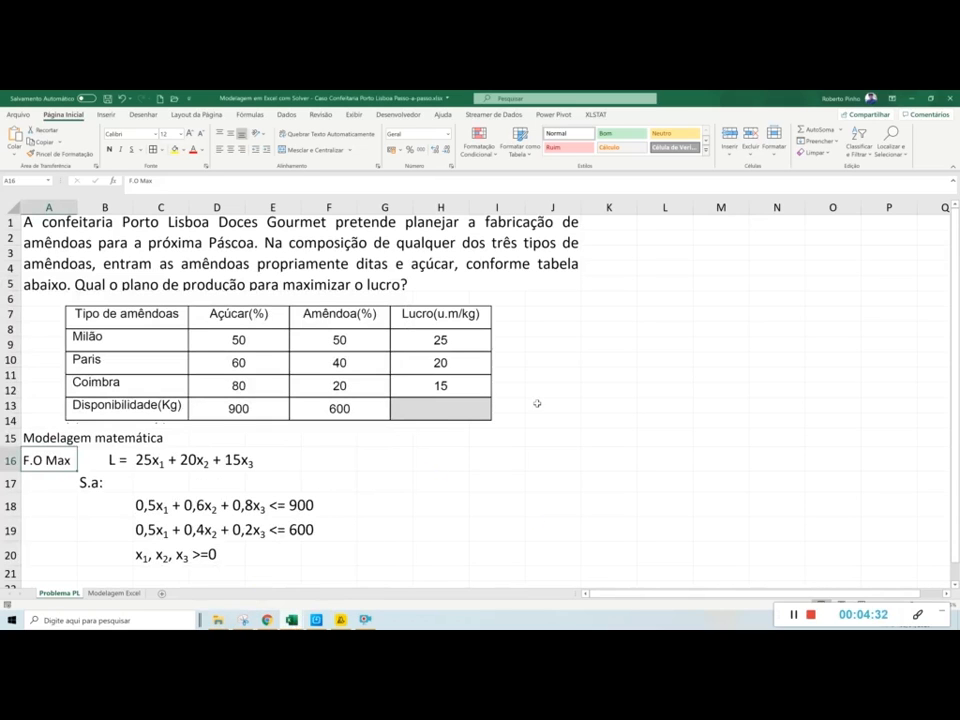
{"action": "left_click", "coordinate": [117, 593]}
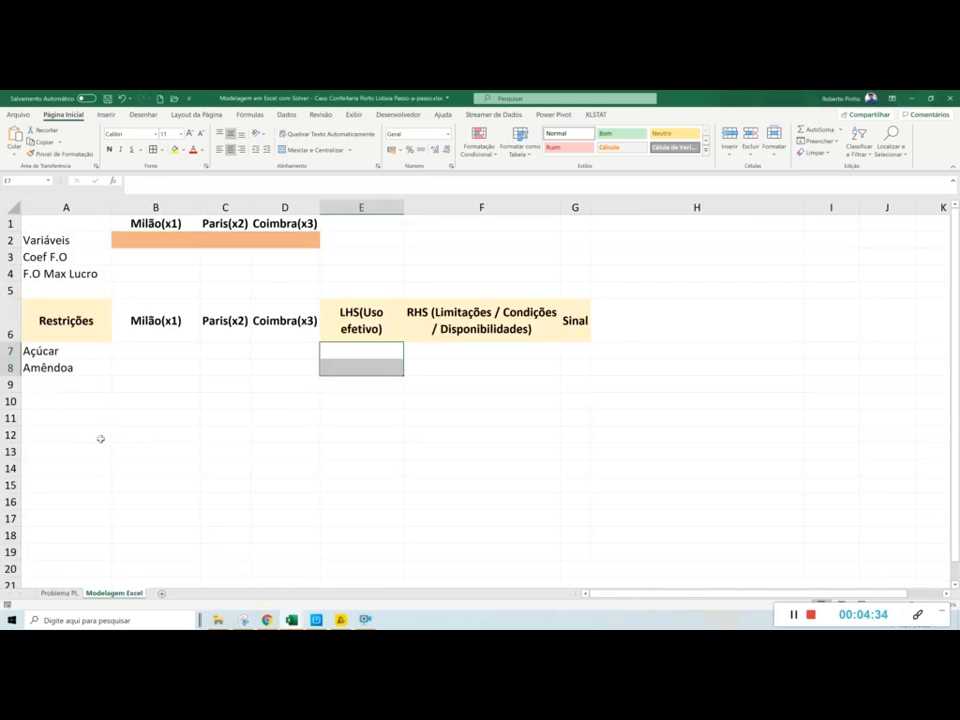
{"action": "left_click", "coordinate": [56, 432]}
{"action": "left_click", "coordinate": [61, 413]}
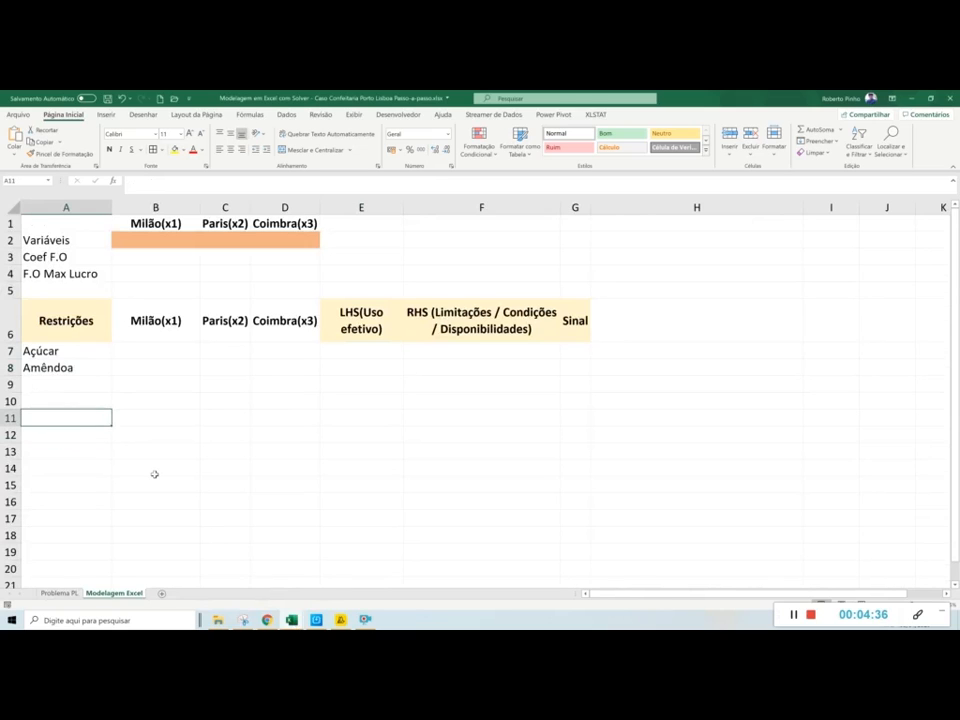
{"action": "key", "text": "ctrl+v"}
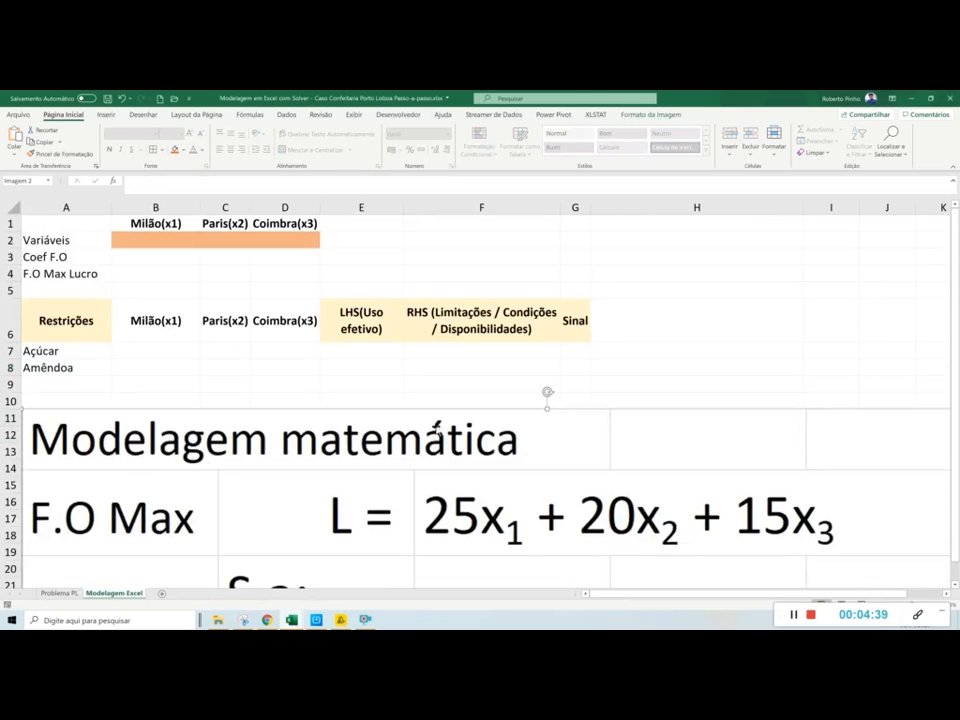
- Shrink the pasted model picture and place it just below the constraints table, spanning about rows 10 to 19 in columns A to E
{"action": "left_click_drag", "start_coordinate": [46, 432], "coordinate": [366, 560]}
{"action": "left_click_drag", "start_coordinate": [442, 575], "coordinate": [133, 409]}
{"action": "left_click_drag", "start_coordinate": [38, 408], "coordinate": [259, 514]}
{"action": "left_click_drag", "start_coordinate": [421, 537], "coordinate": [199, 430]}
{"action": "left_click_drag", "start_coordinate": [35, 400], "coordinate": [192, 469]}
{"action": "left_click_drag", "start_coordinate": [313, 506], "coordinate": [165, 435]}
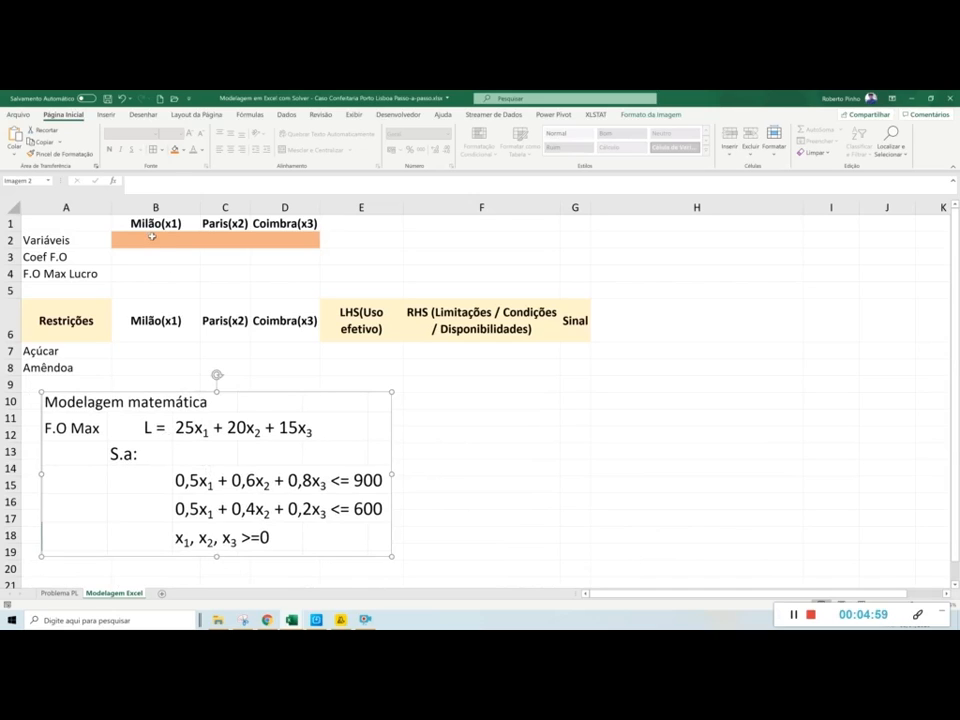
- Enter the objective function coefficients 25, 20 and 15 for Milão, Paris and Coimbra in B3:D3
{"action": "left_click_drag", "start_coordinate": [146, 240], "coordinate": [287, 232]}
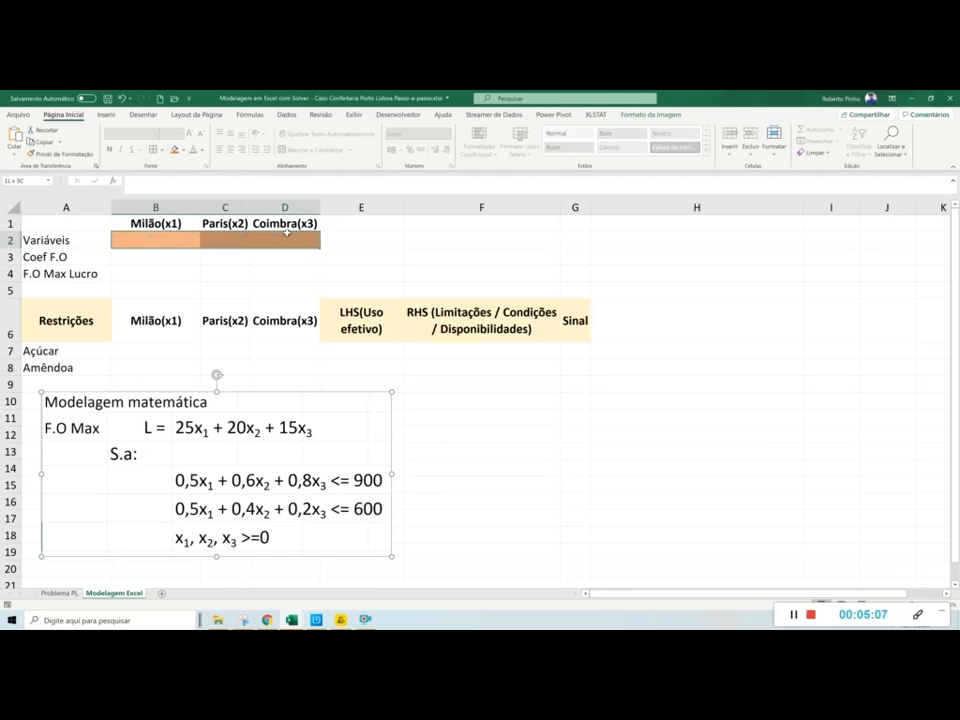
{"action": "left_click", "coordinate": [156, 257]}
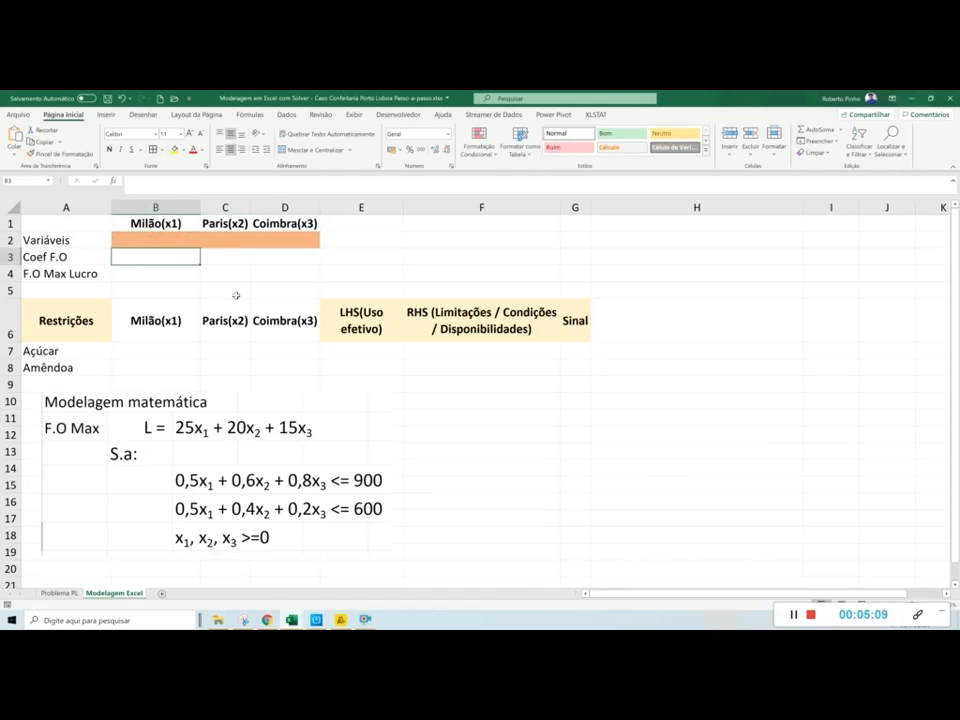
{"action": "type", "text": "25"}
{"action": "key", "text": "Tab"}
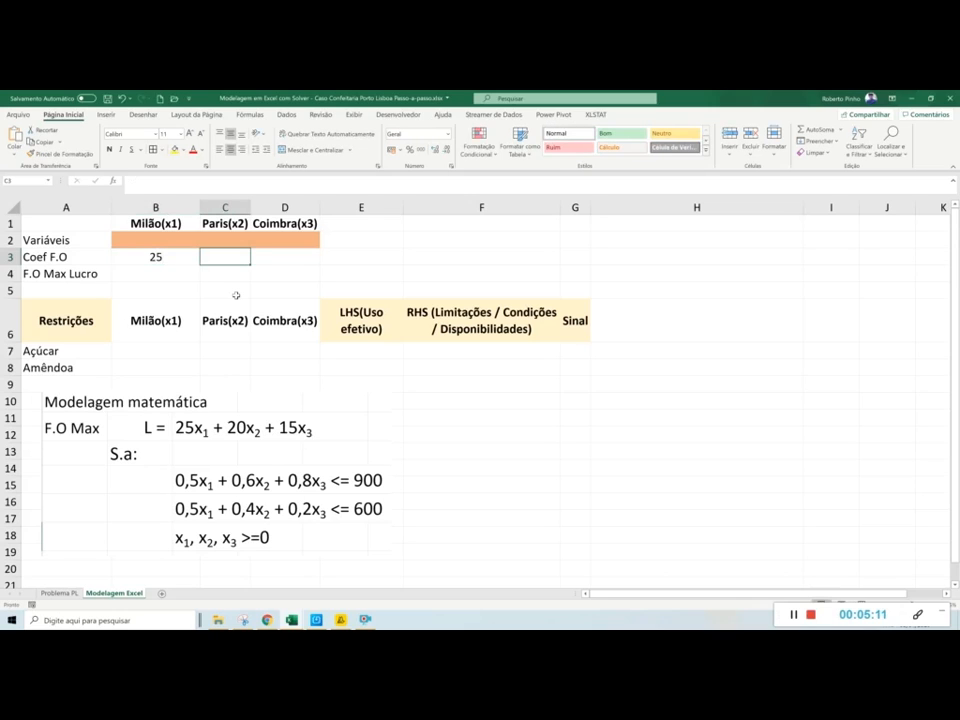
{"action": "type", "text": "20"}
{"action": "key", "text": "Tab"}
{"action": "type", "text": "15"}
{"action": "key", "text": "Return"}
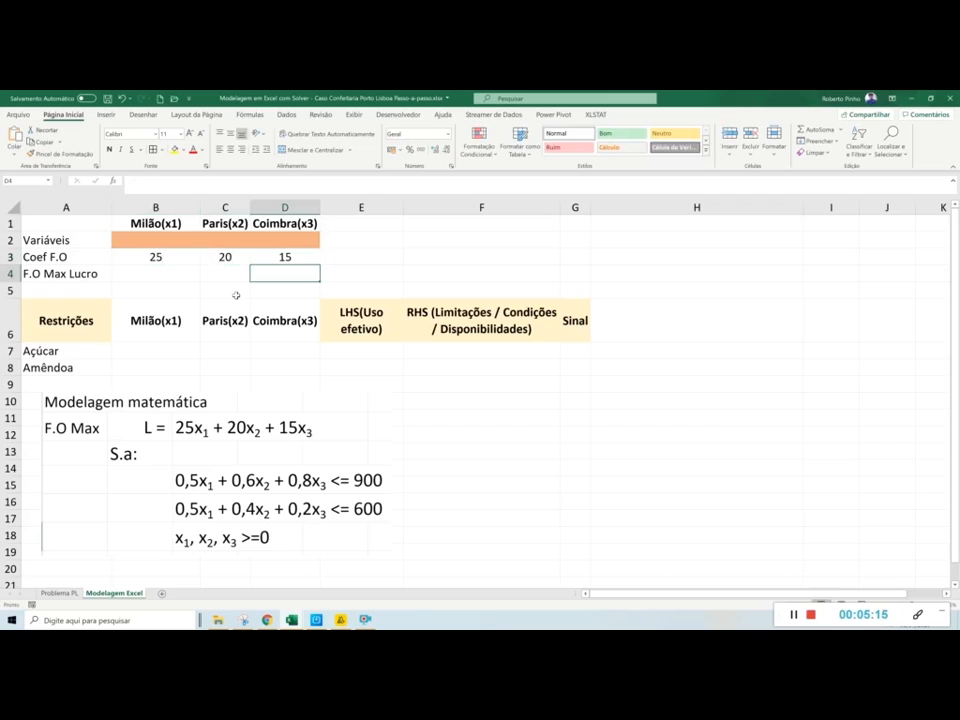
- Calculate the maximum profit objective in B4 with =SOMARPRODUTO(B2:D2;B3:D3) and review the formula's ranges
{"action": "left_click", "coordinate": [162, 276]}
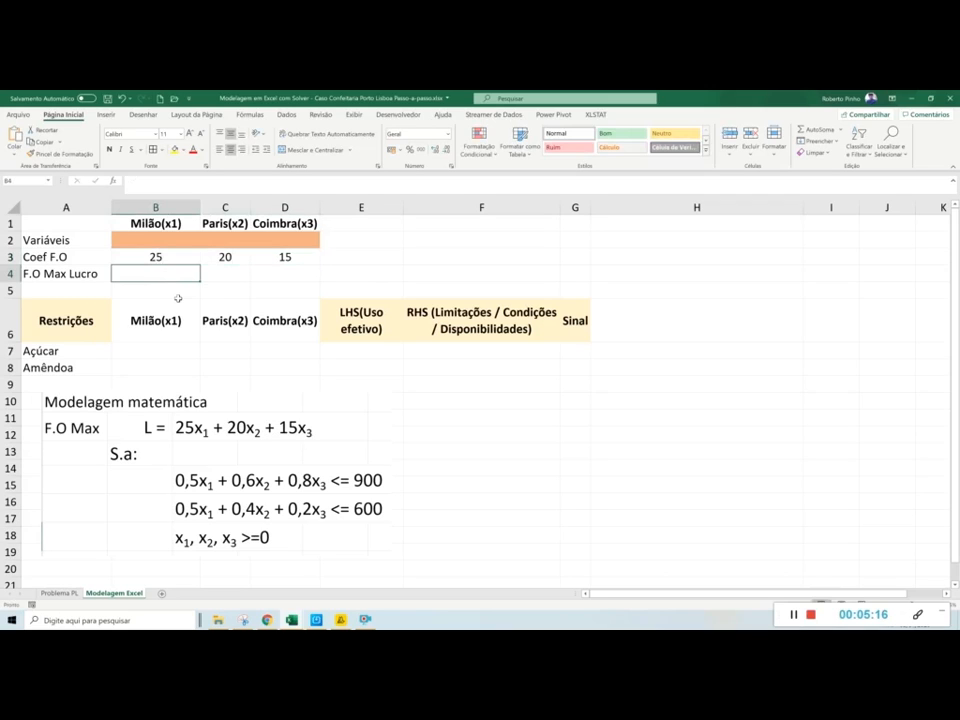
{"action": "type", "text": "="}
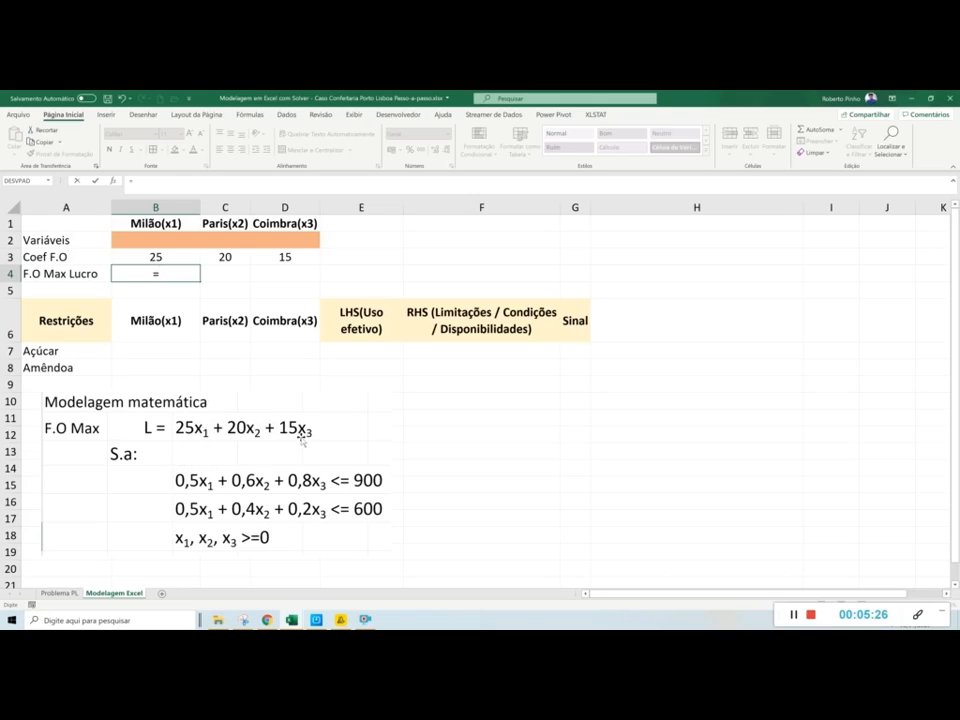
{"action": "type", "text": "soma"}
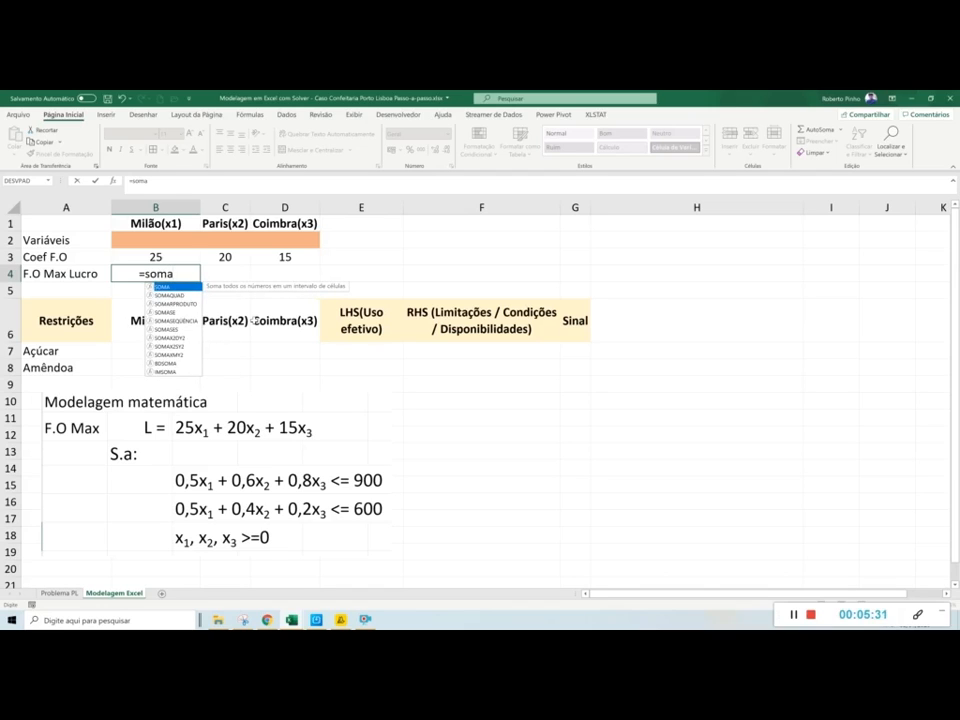
{"action": "double_click", "coordinate": [186, 303]}
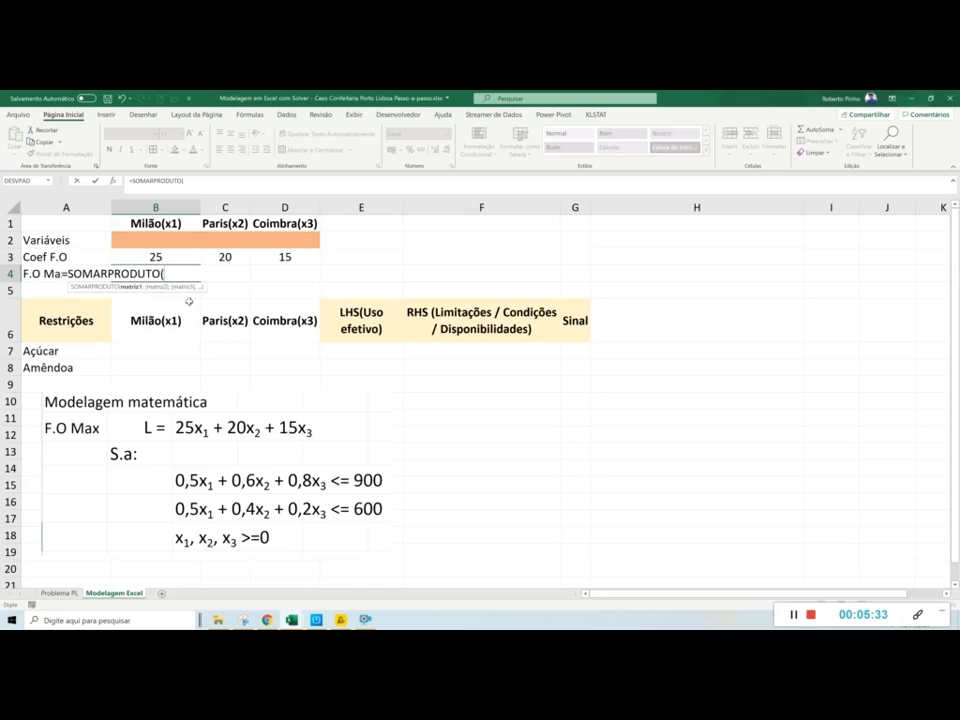
{"action": "left_click_drag", "start_coordinate": [145, 240], "coordinate": [279, 234]}
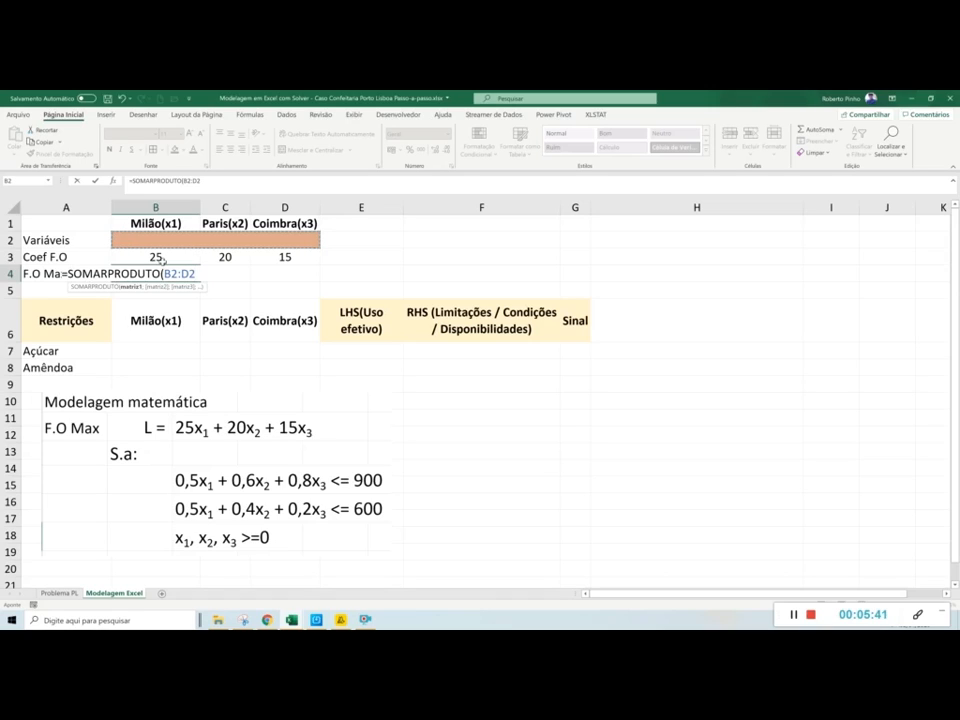
{"action": "type", "text": ";"}
{"action": "left_click", "coordinate": [141, 257]}
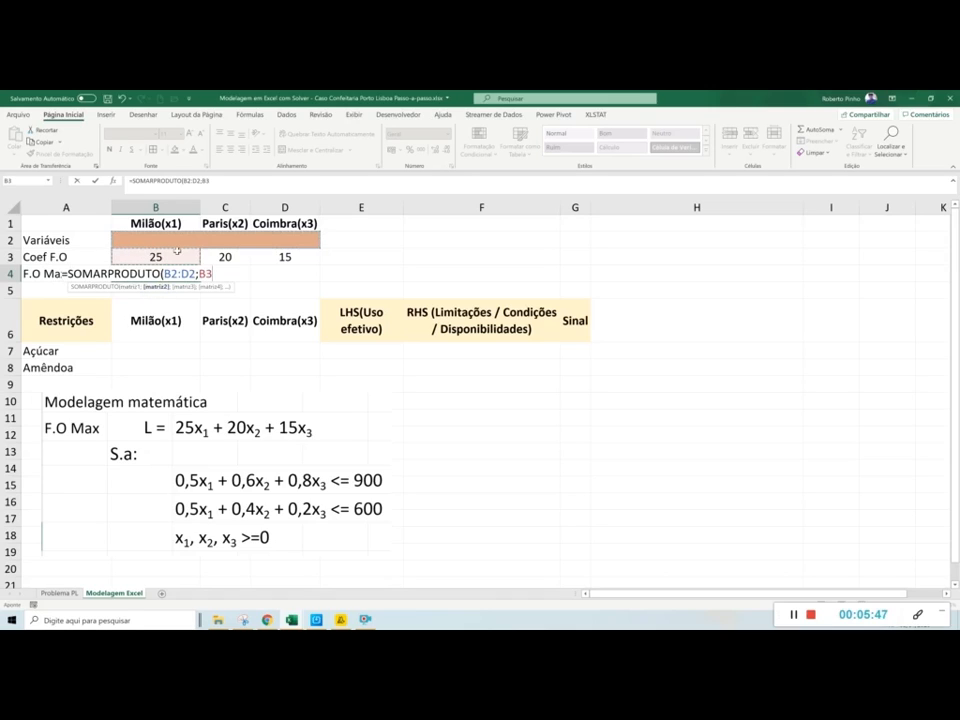
{"action": "left_click_drag", "start_coordinate": [177, 251], "coordinate": [270, 251]}
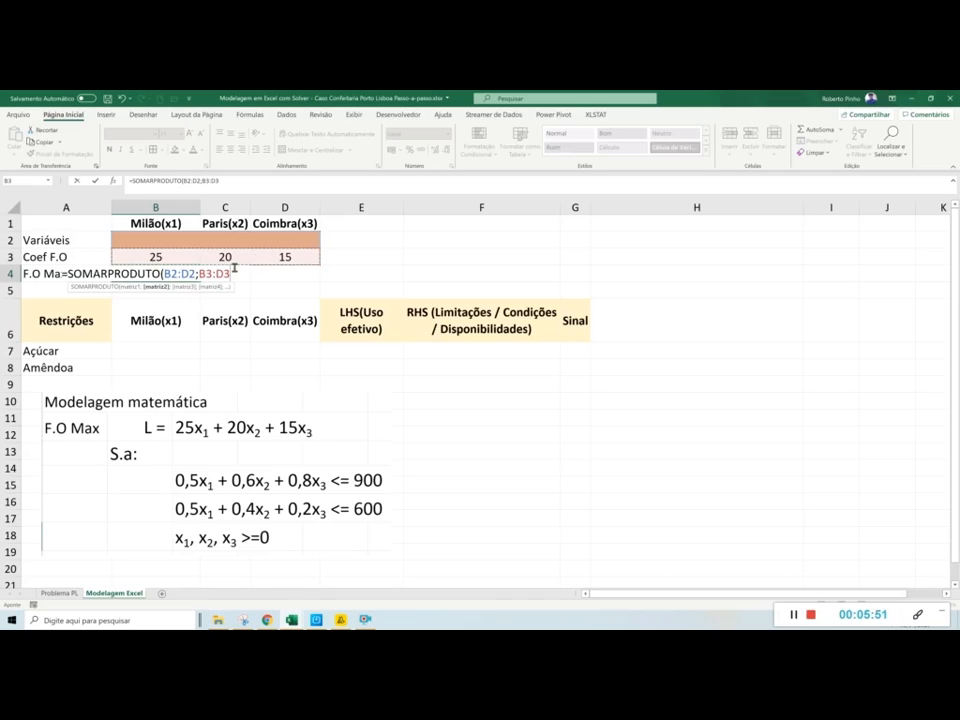
{"action": "key", "text": "Return"}
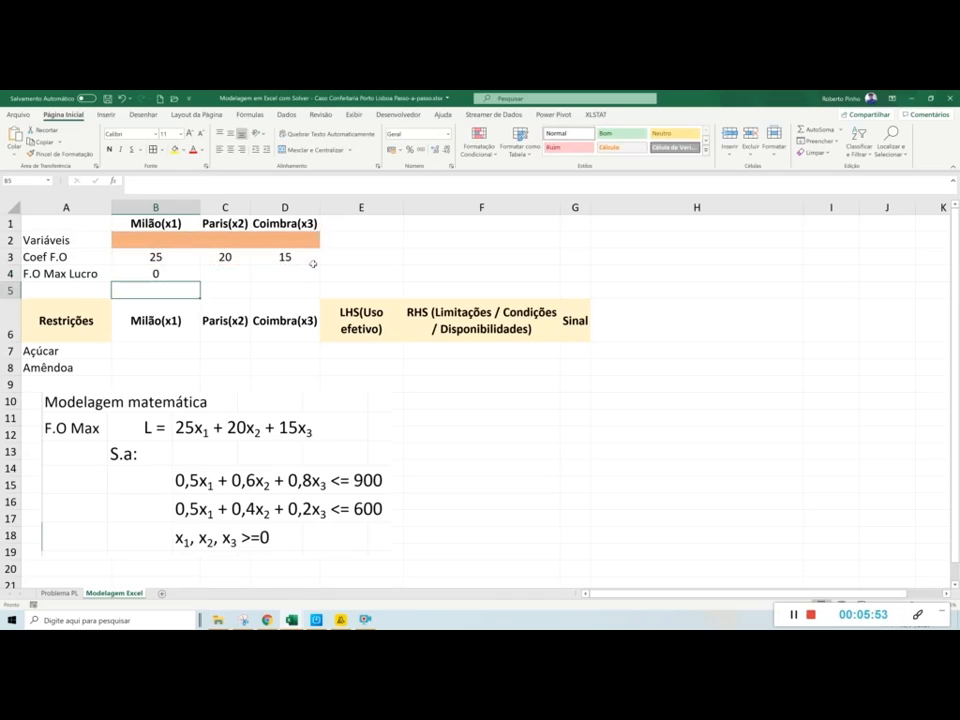
{"action": "double_click", "coordinate": [172, 272]}
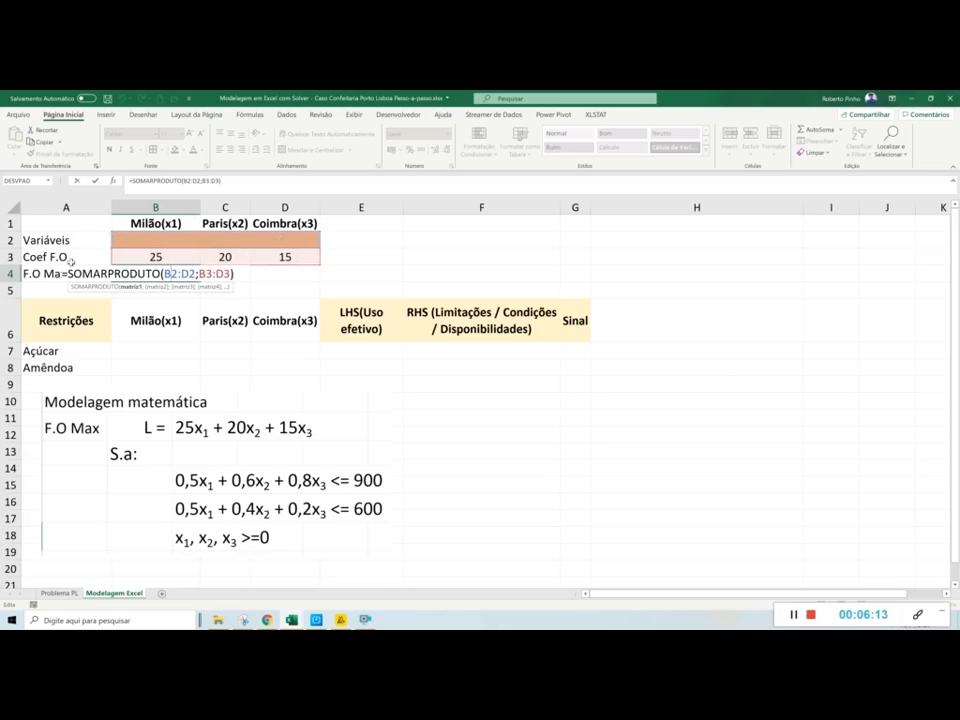
{"action": "key", "text": "Return"}
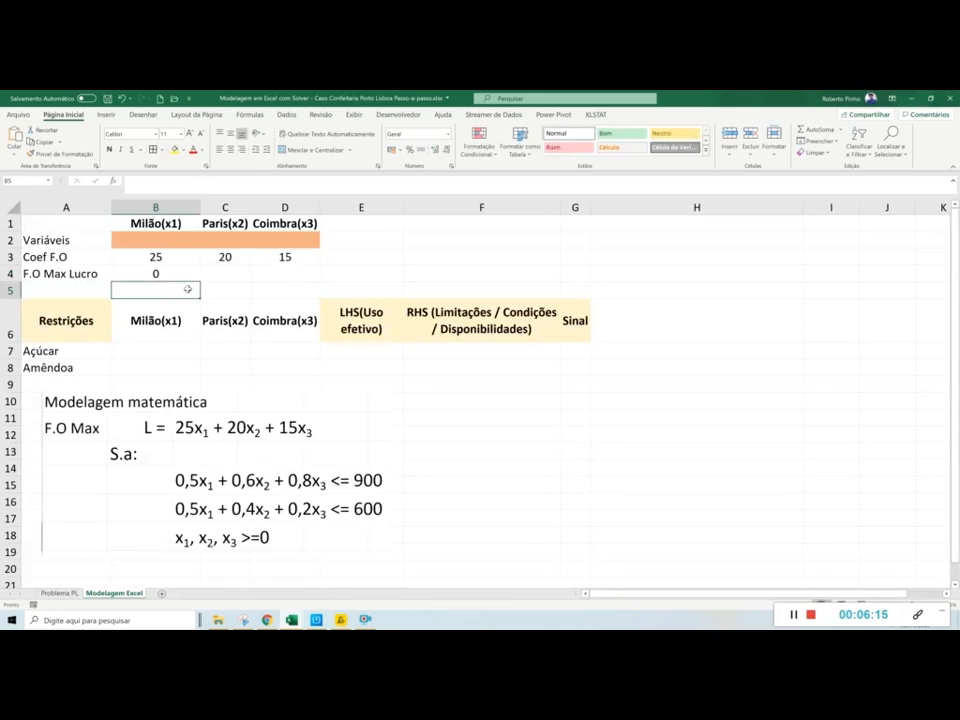
- Slightly reduce the height of row 6, the header row of the constraints table
{"action": "left_click", "coordinate": [170, 346]}
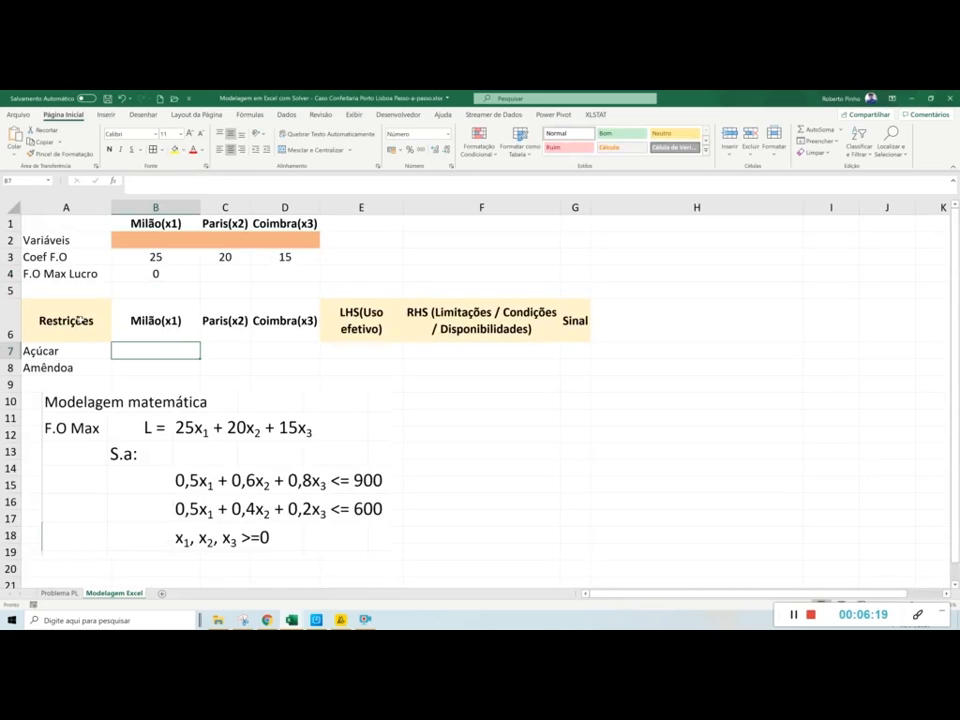
{"action": "left_click", "coordinate": [55, 351]}
{"action": "left_click", "coordinate": [52, 368]}
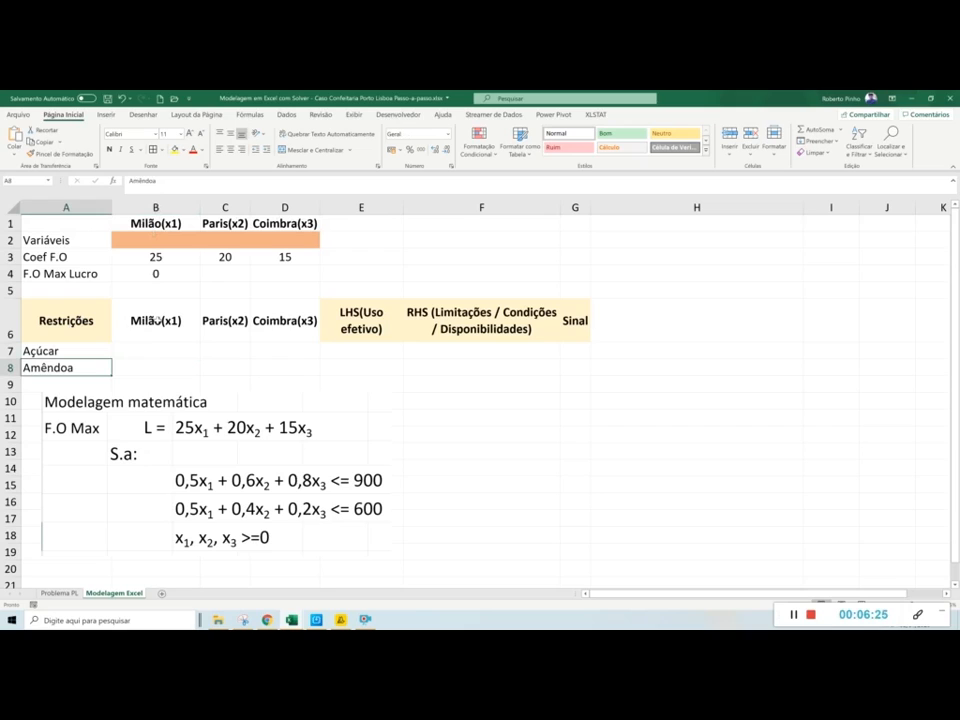
{"action": "mouse_move", "coordinate": [11, 336]}
{"action": "left_mouse_down"}
{"action": "mouse_move", "coordinate": [13, 323]}
{"action": "mouse_move", "coordinate": [16, 335]}
{"action": "left_mouse_up"}
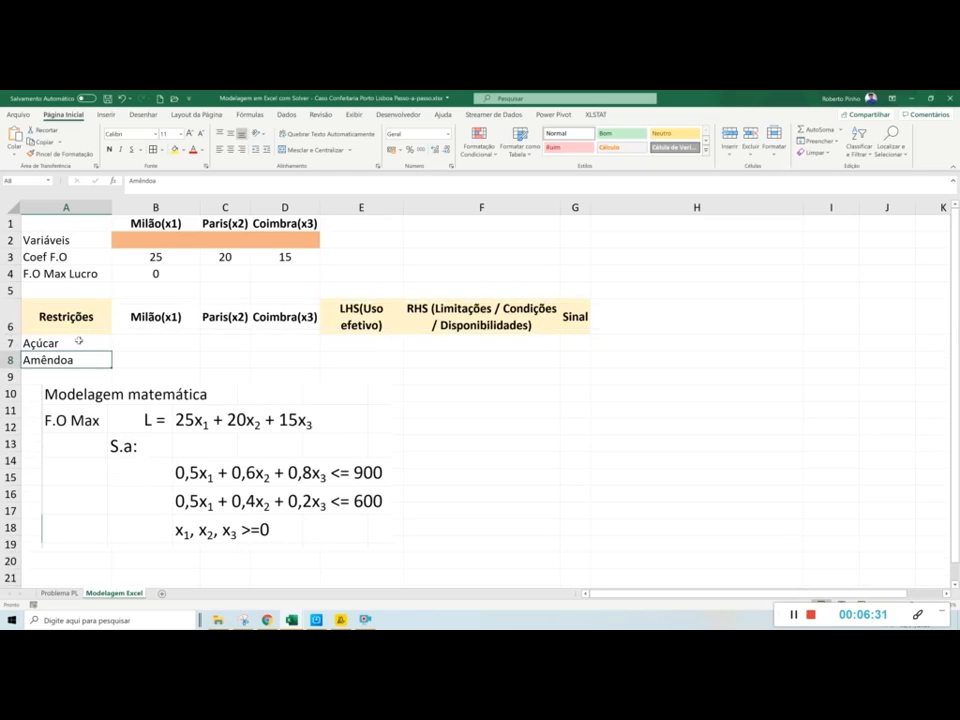
- Enter the Açúcar constraint coefficients 0,5, 0,6 and 0,8 for Milão, Paris and Coimbra in B7:D7
{"action": "left_click", "coordinate": [145, 342]}
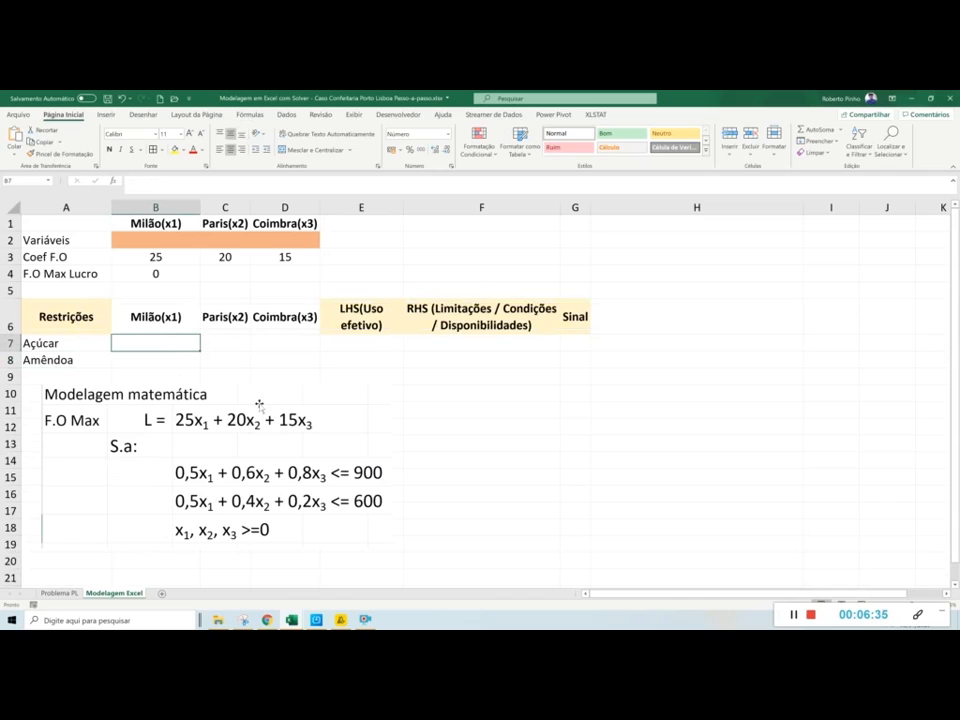
{"action": "type", "text": "0,5"}
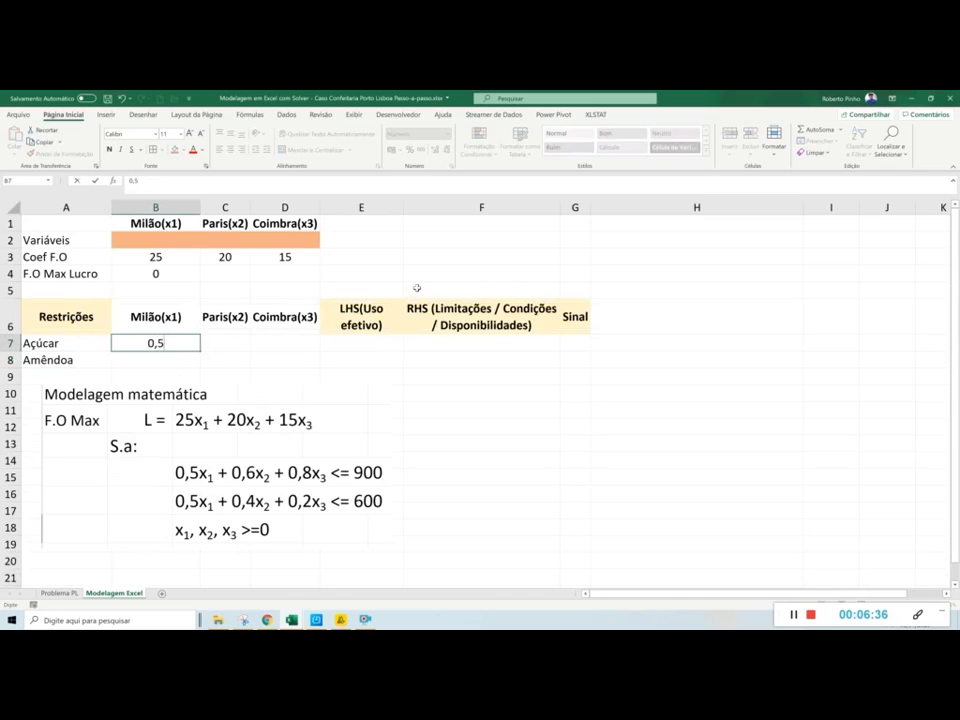
{"action": "key", "text": "Tab"}
{"action": "type", "text": "0"}
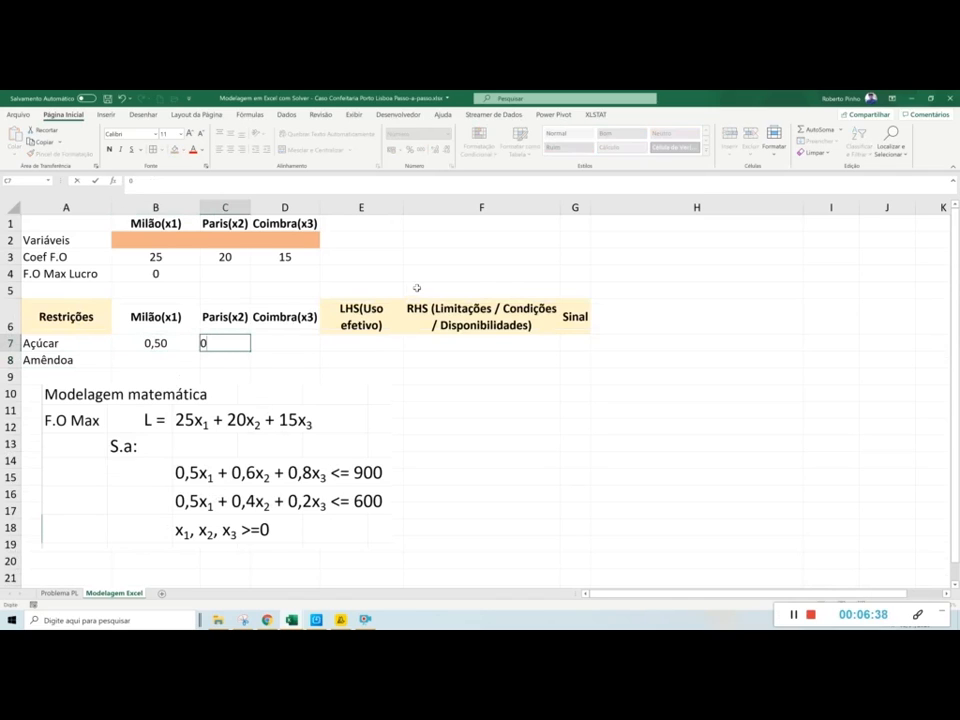
{"action": "key", "text": "Tab"}
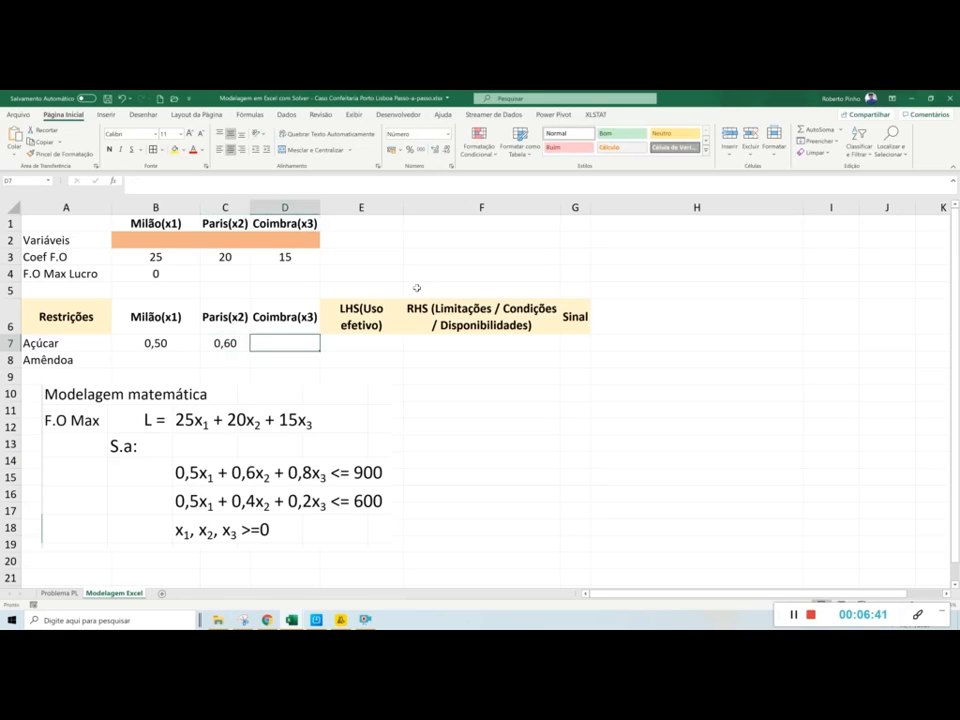
{"action": "type", "text": "0,8"}
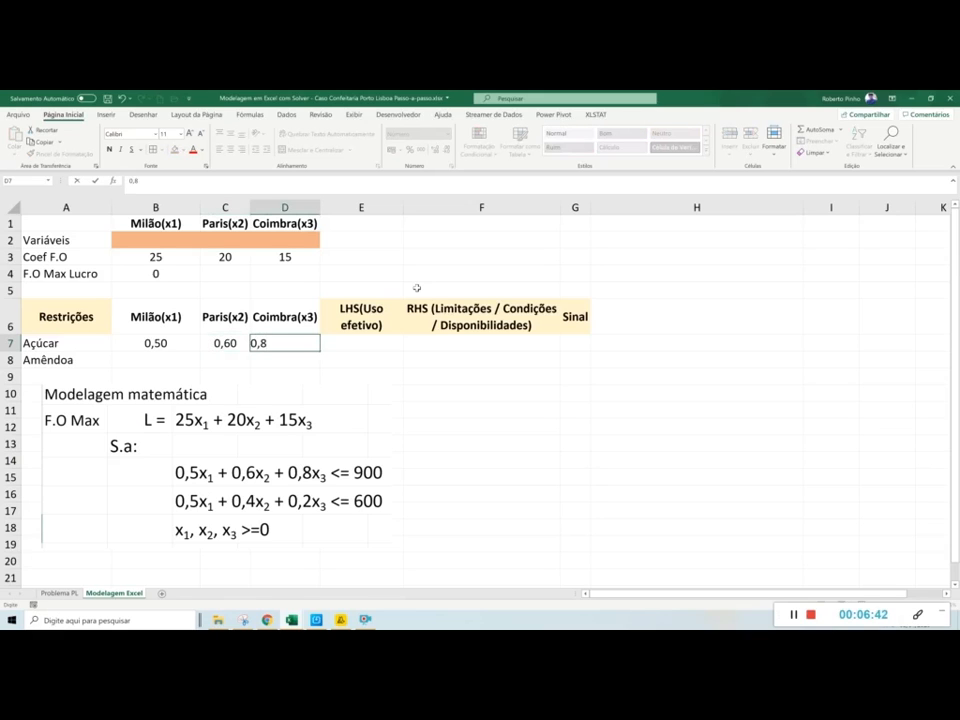
{"action": "key", "text": "Return"}
- Enter the Amêndoa constraint coefficients 0,5, 0,4 and 0,2 for Milão, Paris and Coimbra in B8:D8
{"action": "type", "text": "0"}
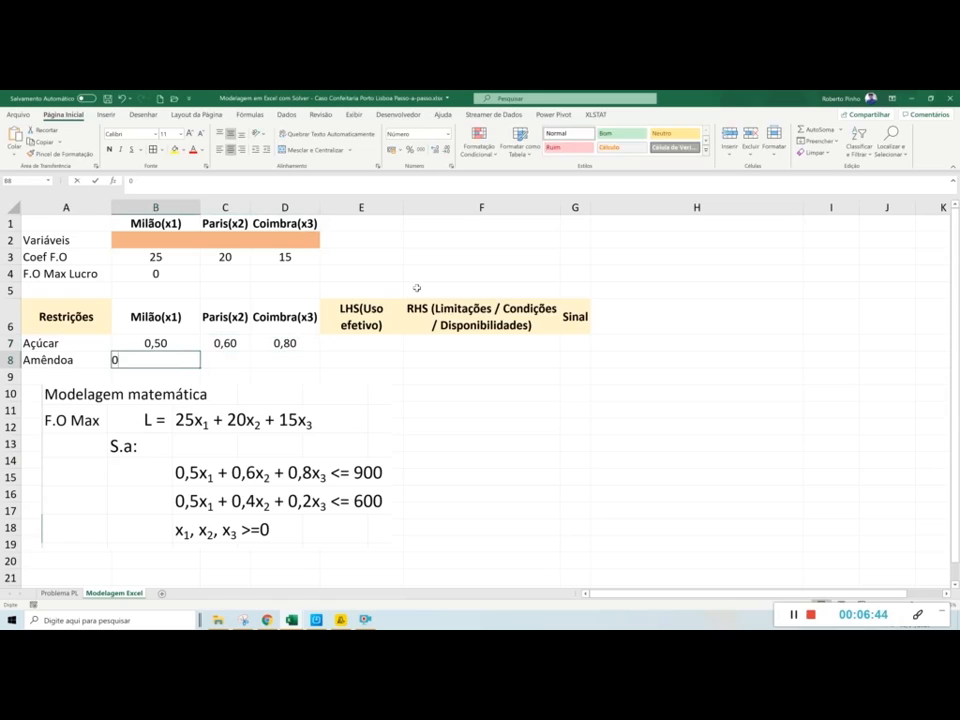
{"action": "type", "text": ",5"}
{"action": "key", "text": "Tab"}
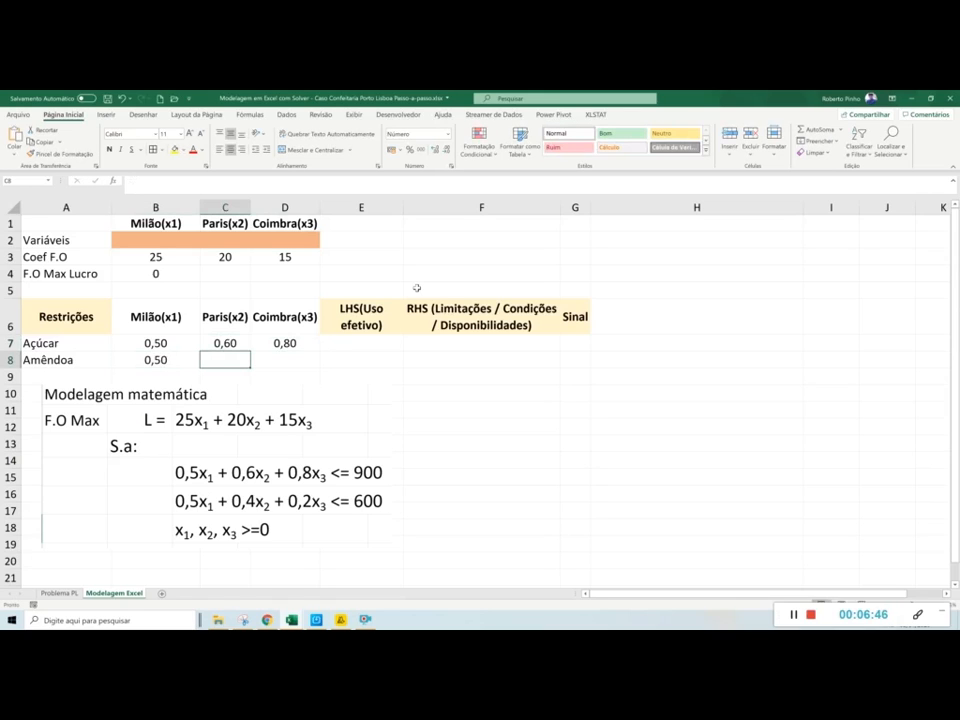
{"action": "type", "text": "0,"}
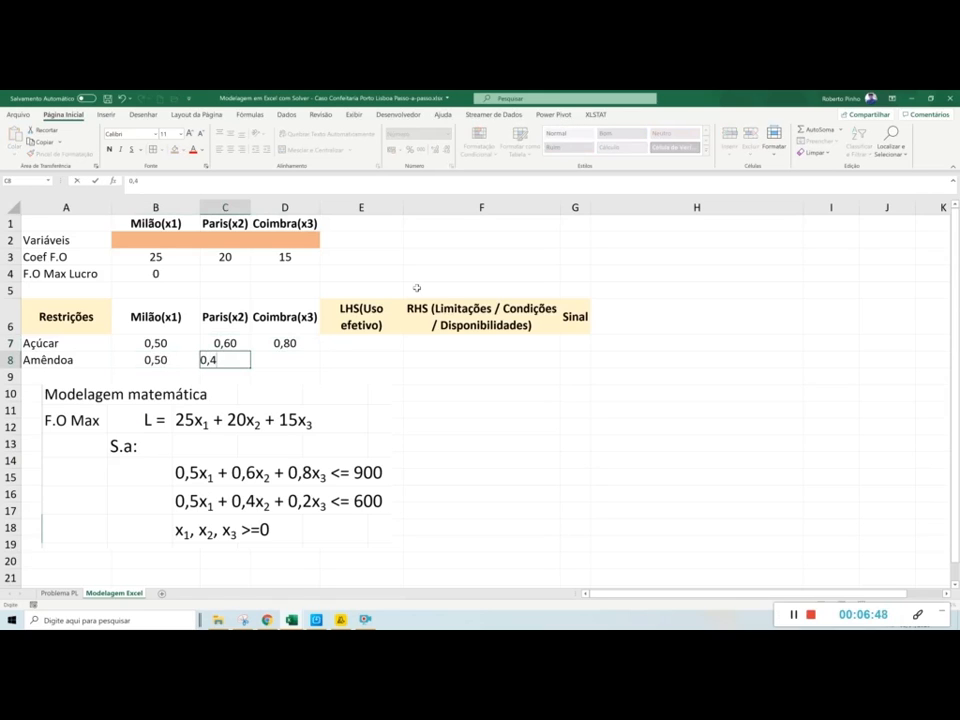
{"action": "type", "text": "4"}
{"action": "key", "text": "Tab"}
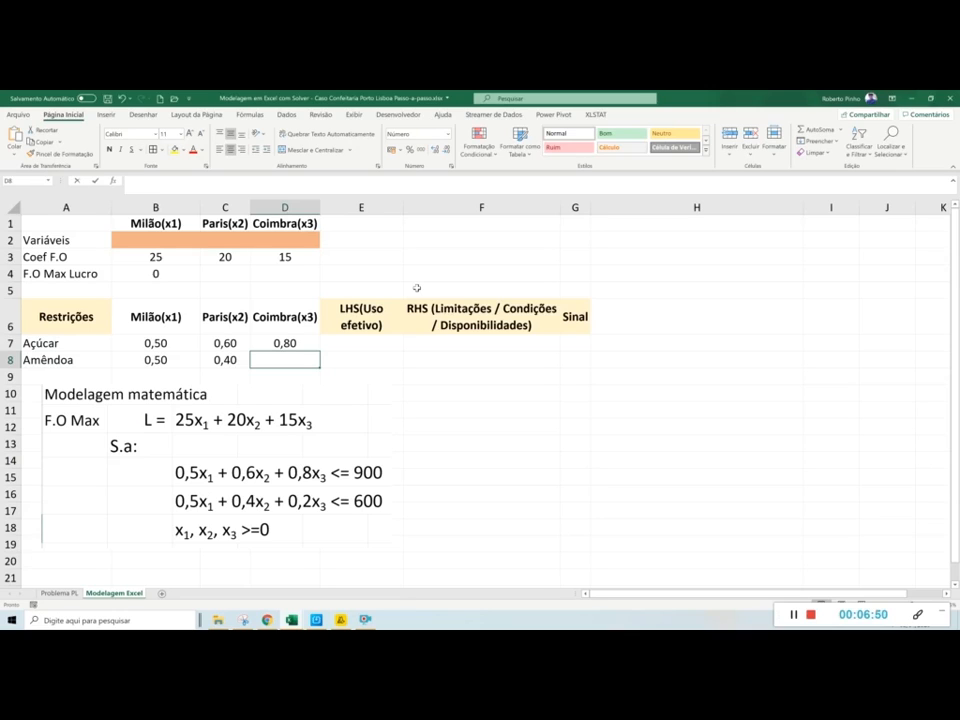
{"action": "type", "text": "0,2"}
{"action": "key", "text": "Tab"}
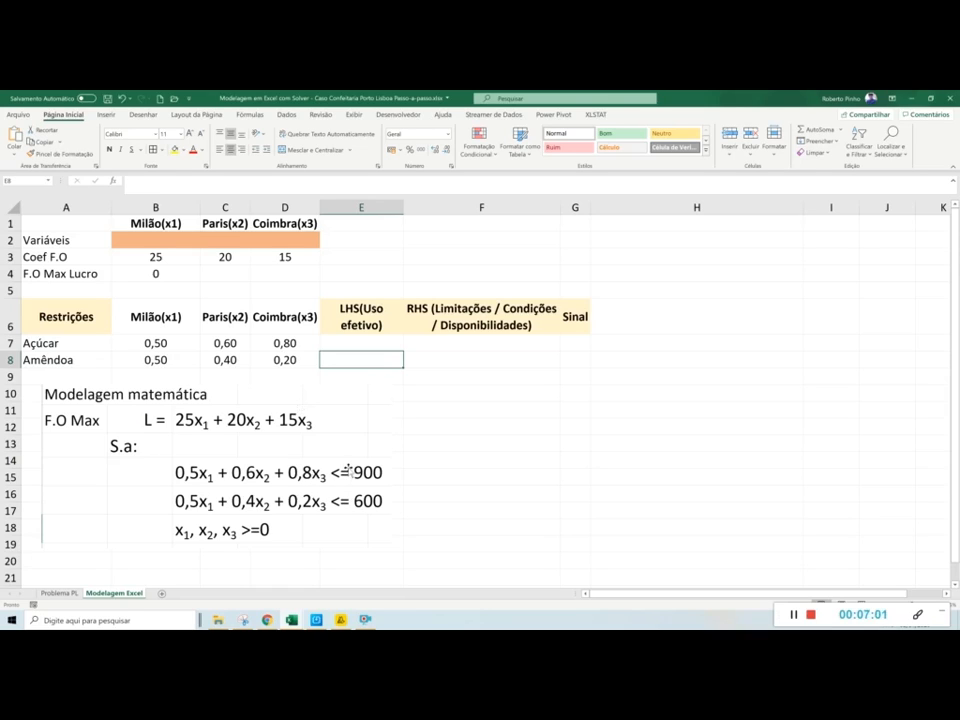
- Enter the RHS limits 900 for Açúcar in F7 and 600 for Amêndoa in F8
{"action": "left_click", "coordinate": [448, 343]}
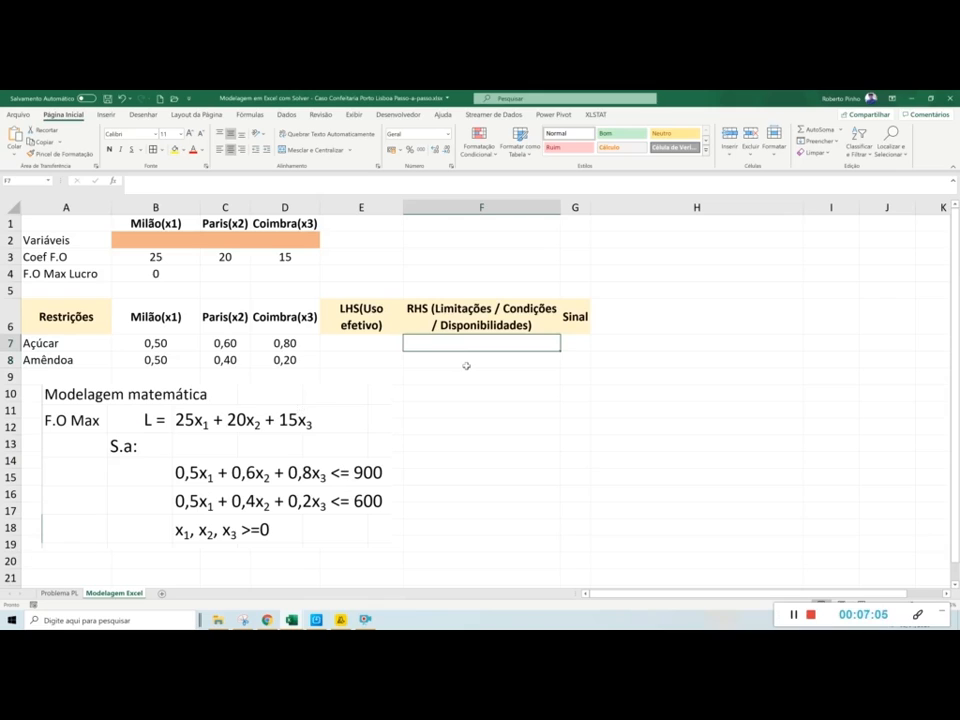
{"action": "type", "text": "900"}
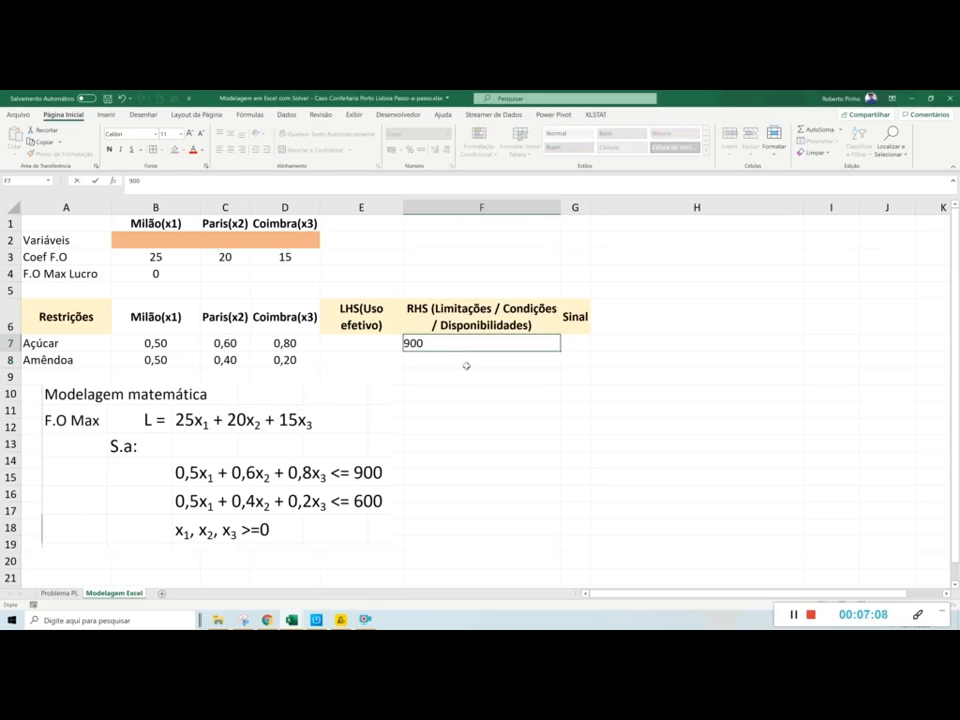
{"action": "key", "text": "Return"}
{"action": "type", "text": "600"}
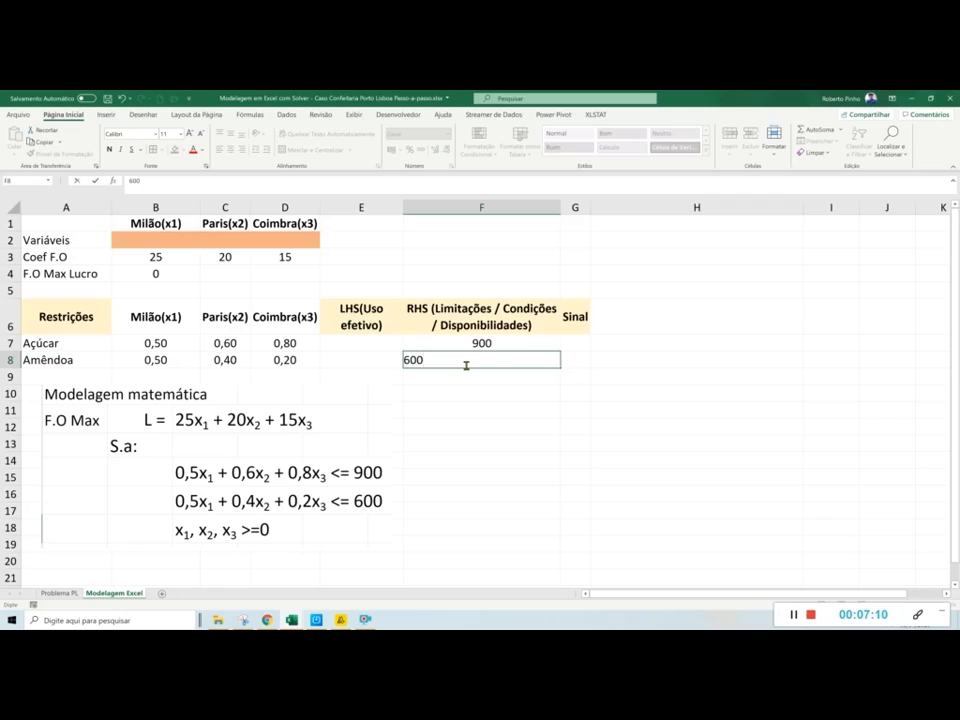
{"action": "key", "text": "Return"}
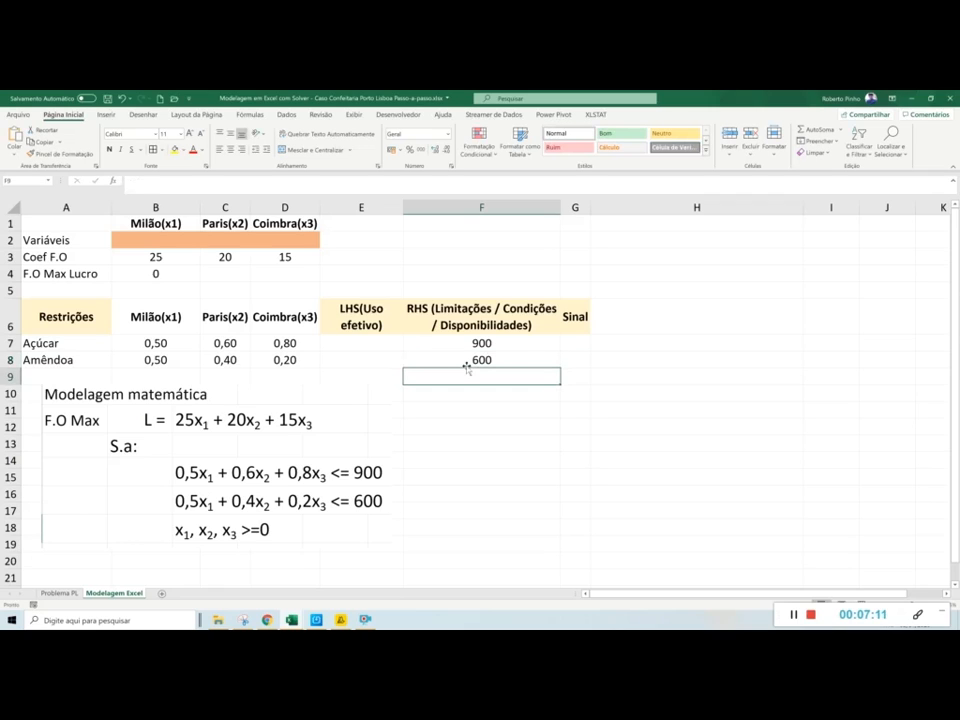
- Insert the ≤ symbol in G7 as the Açúcar constraint's sign and copy it to G8 for Amêndoa
{"action": "left_click", "coordinate": [575, 341]}
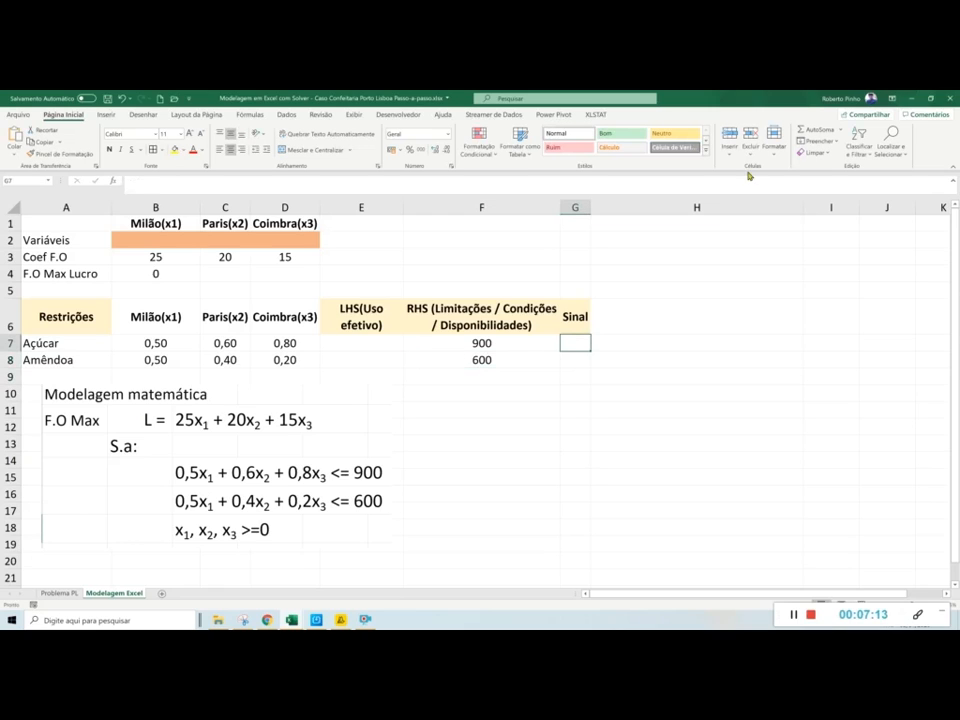
{"action": "left_click", "coordinate": [106, 116]}
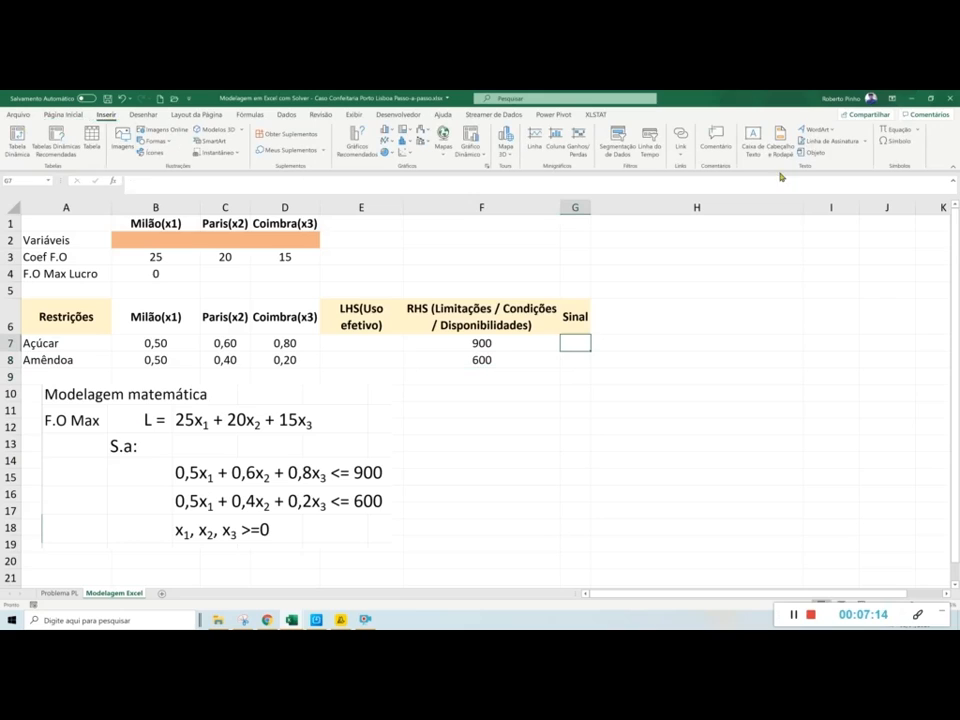
{"action": "left_click", "coordinate": [898, 141]}
{"action": "left_click", "coordinate": [578, 398]}
{"action": "left_click", "coordinate": [788, 447]}
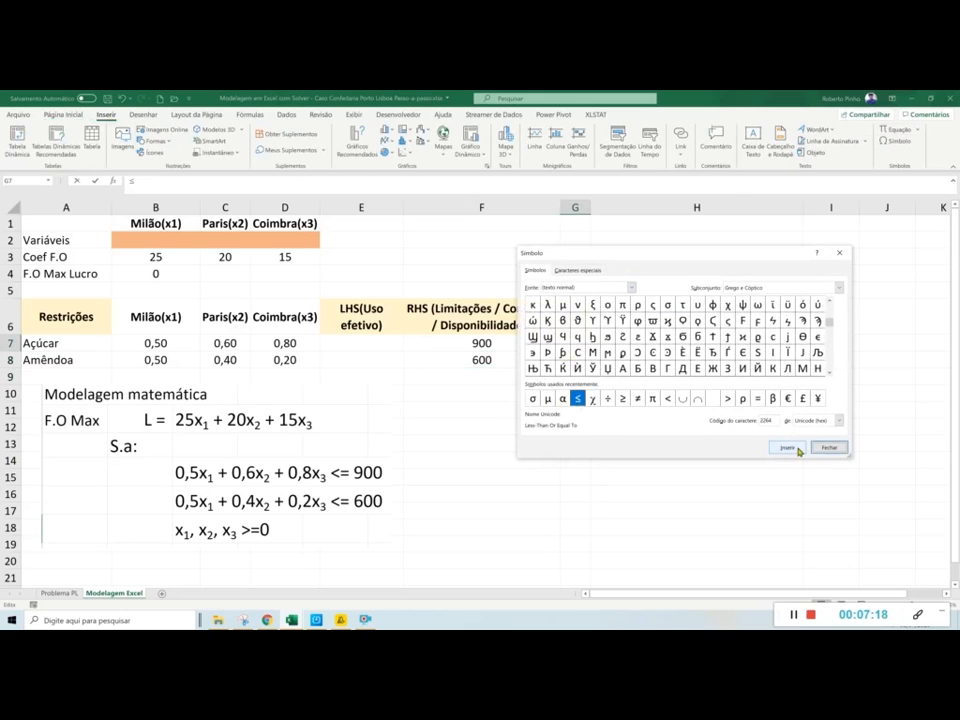
{"action": "left_click", "coordinate": [830, 448]}
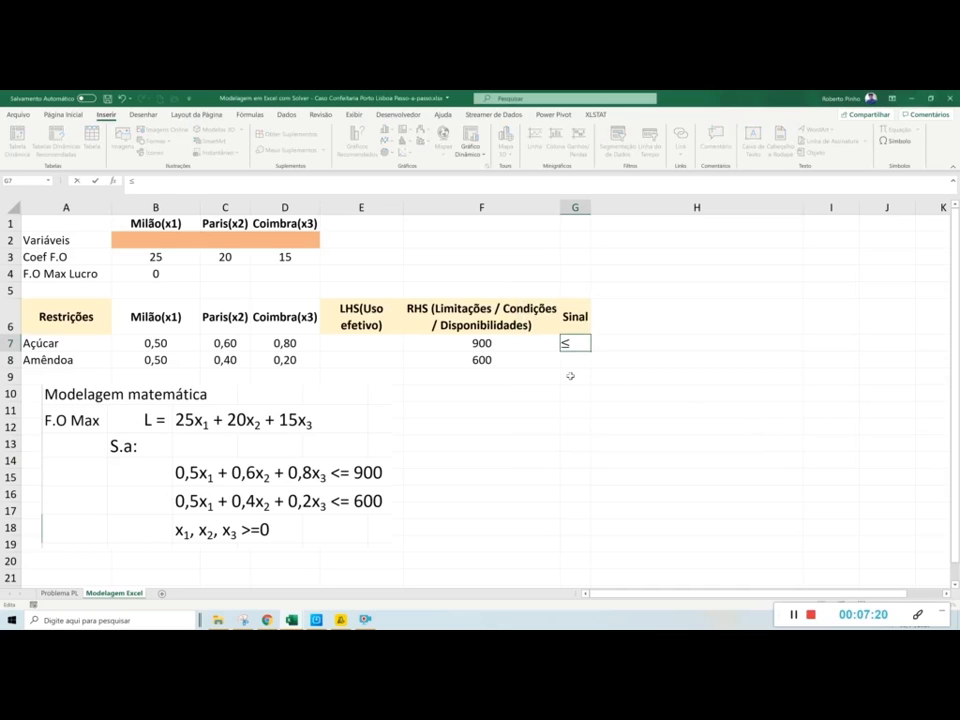
{"action": "key", "text": "Return"}
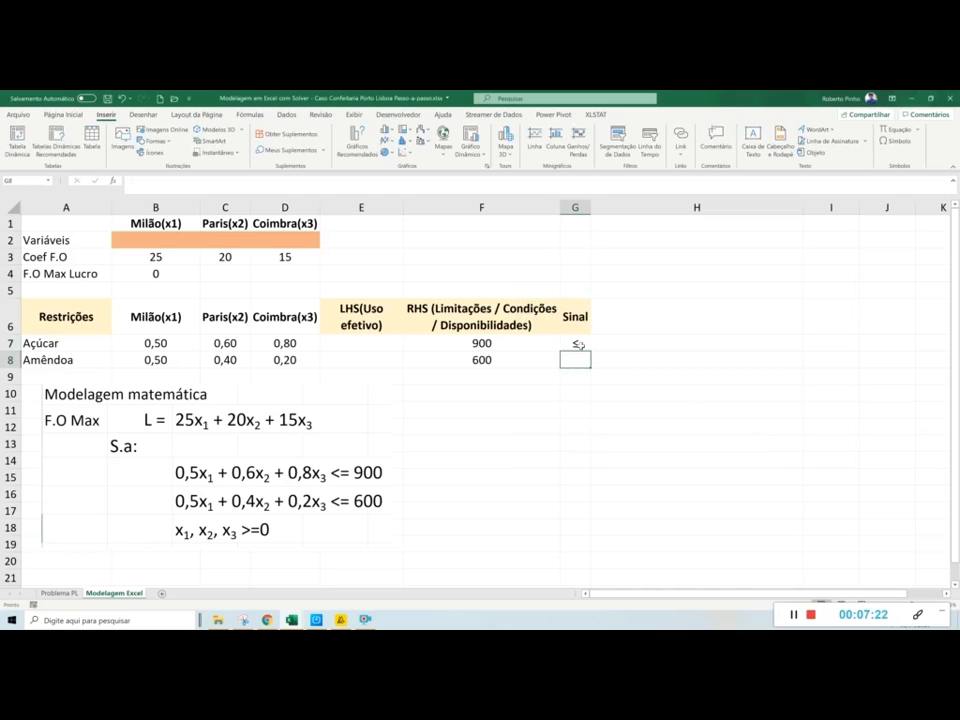
{"action": "left_click", "coordinate": [578, 344]}
{"action": "left_click_drag", "start_coordinate": [591, 351], "coordinate": [589, 365]}
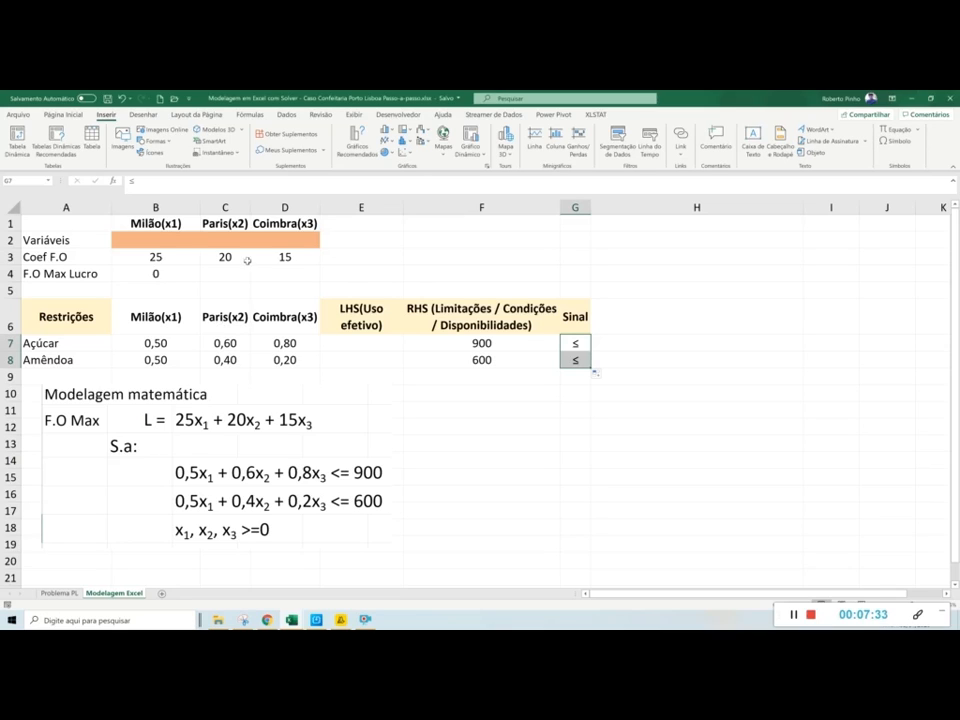
- Calculate the Açúcar LHS in E7 with =SOMARPRODUTO($B$2:$D$2;B7:D7) and review the formula's ranges
{"action": "left_click", "coordinate": [349, 345]}
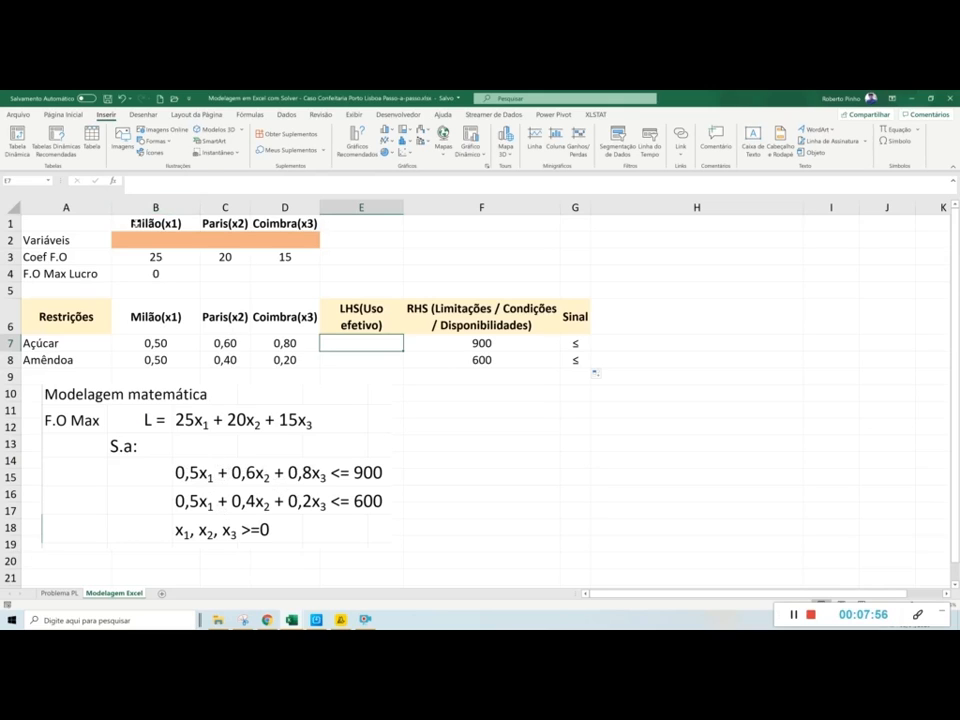
{"action": "type", "text": "=somar"}
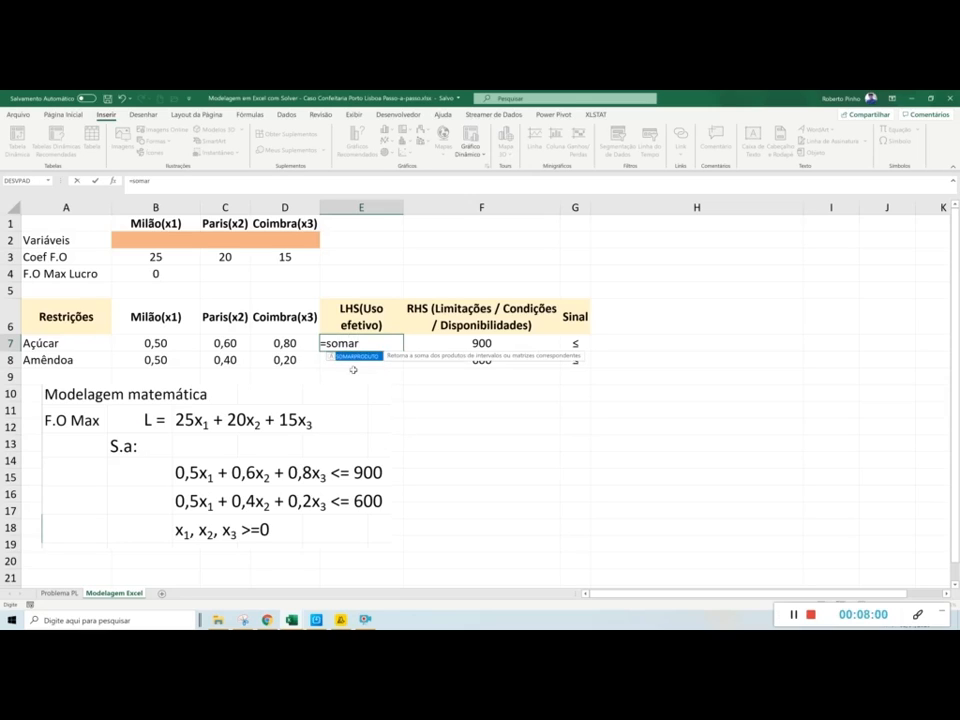
{"action": "double_click", "coordinate": [357, 357]}
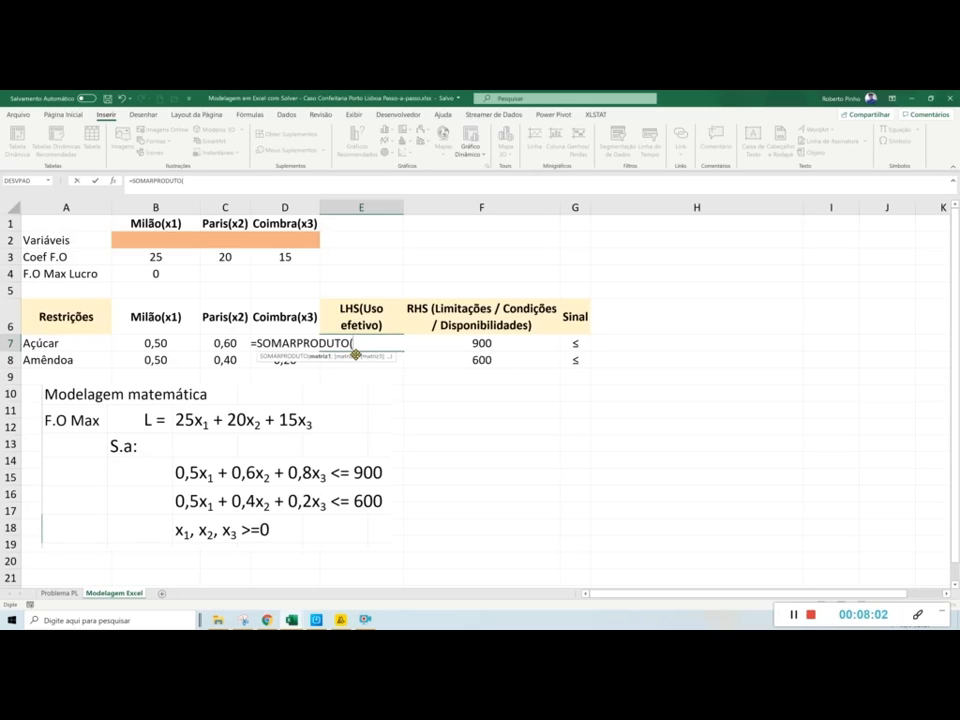
{"action": "left_click_drag", "start_coordinate": [146, 240], "coordinate": [281, 237]}
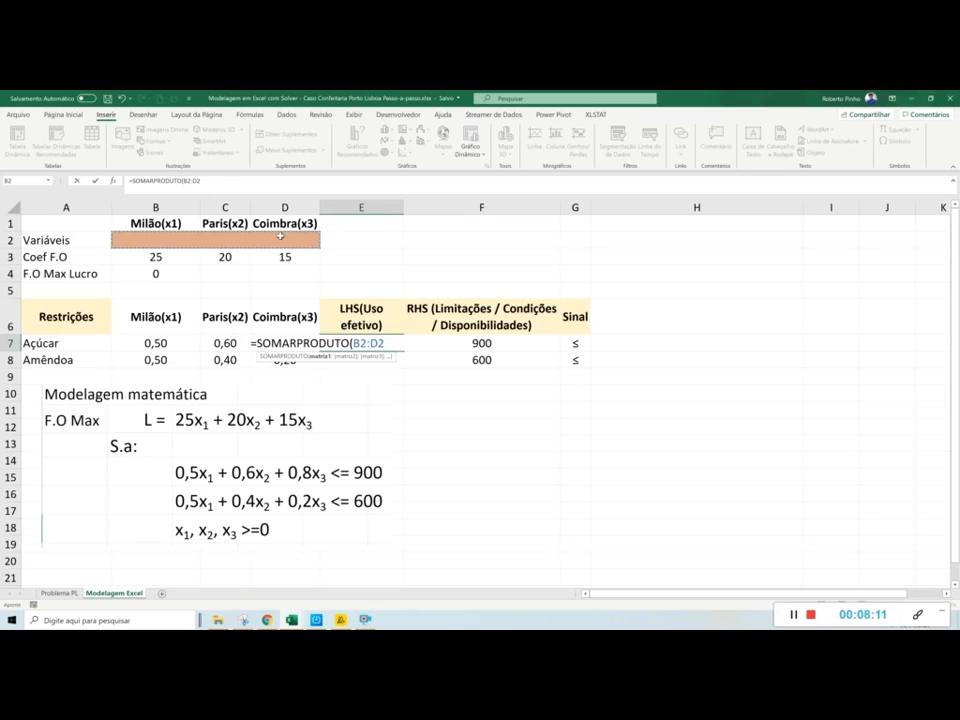
{"action": "key", "text": "F4"}
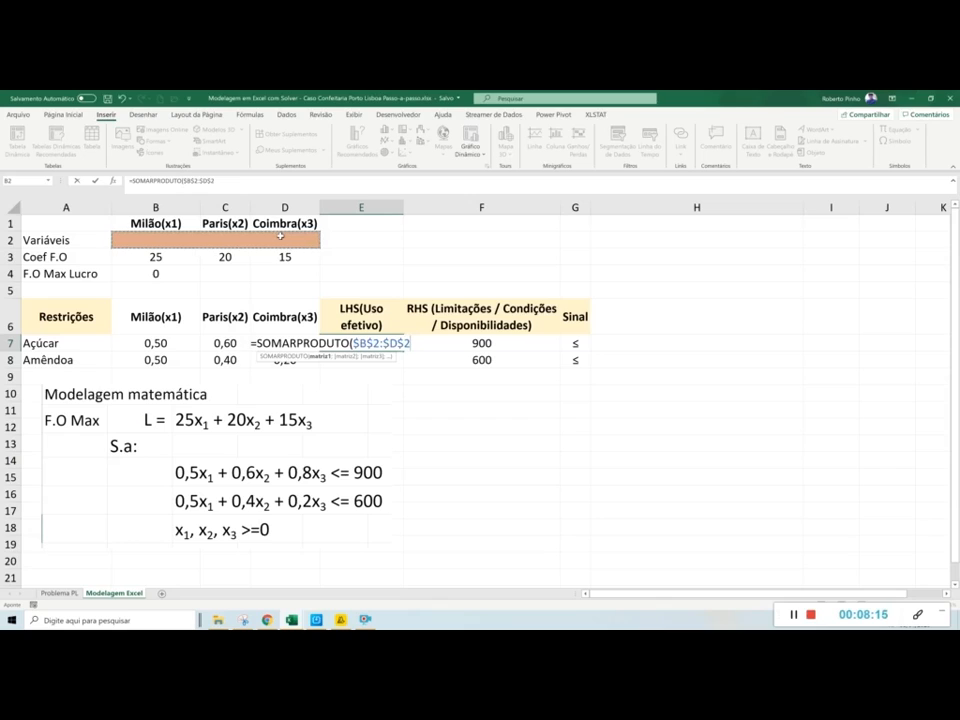
{"action": "type", "text": ";"}
{"action": "left_click_drag", "start_coordinate": [118, 343], "coordinate": [275, 340]}
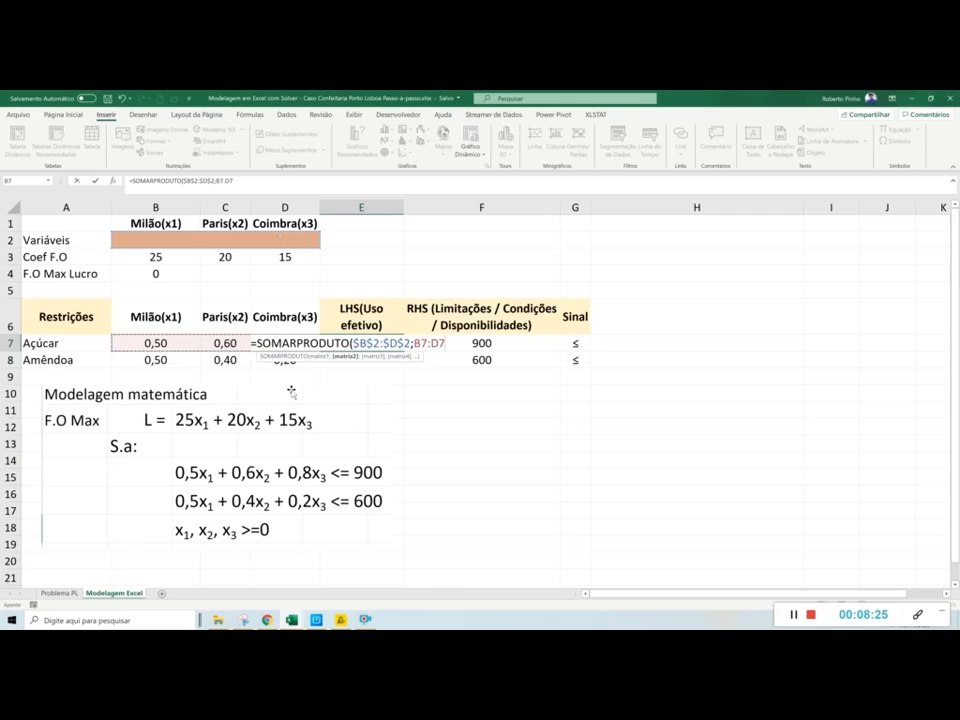
{"action": "key", "text": "Return"}
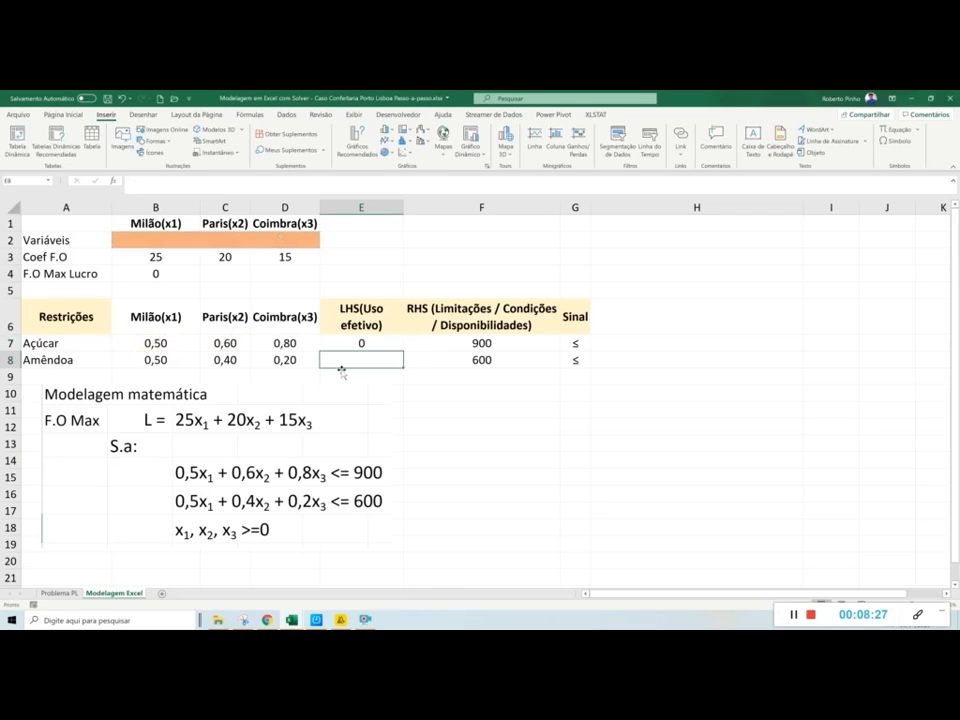
{"action": "double_click", "coordinate": [364, 343]}
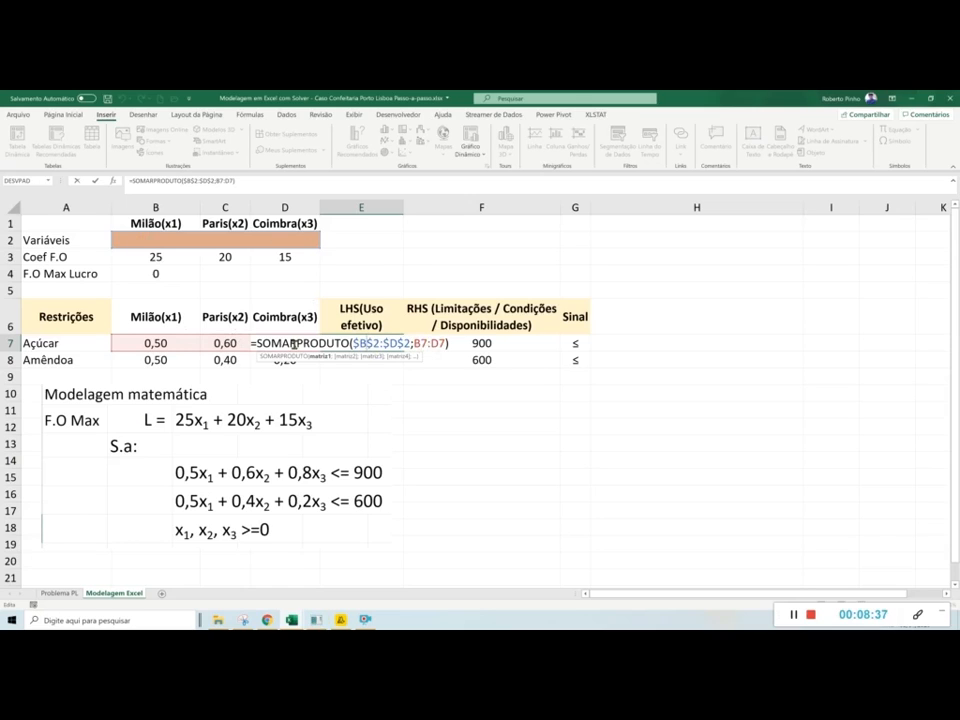
{"action": "key", "text": "Return"}
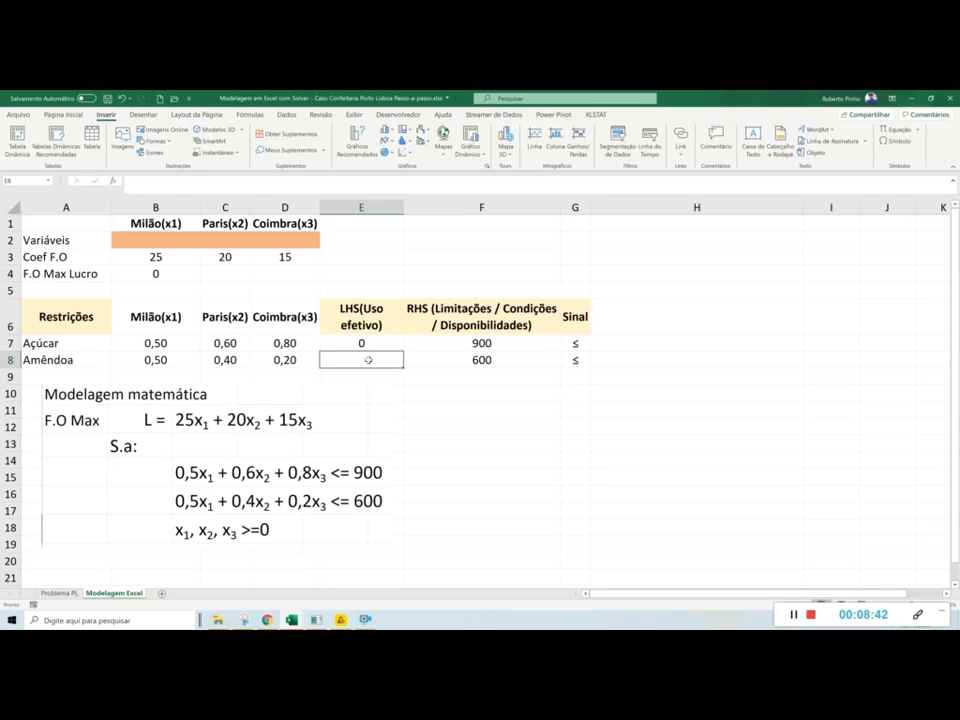
- Copy the LHS formula from E7 down to E8 for Amêndoa and save the workbook
{"action": "key", "text": "Up"}
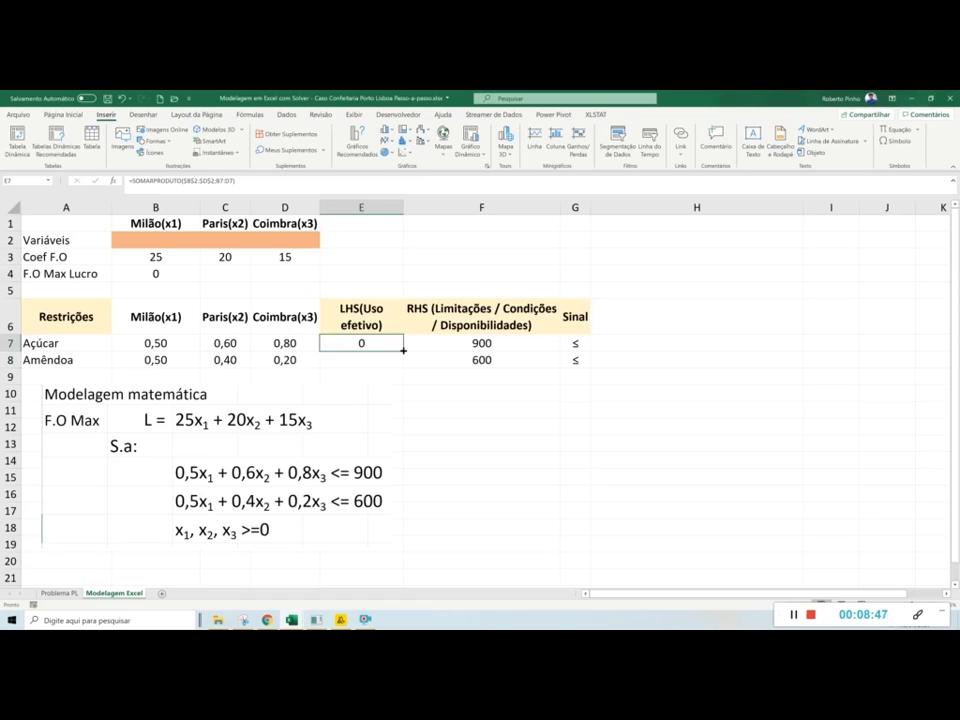
{"action": "left_click_drag", "start_coordinate": [403, 350], "coordinate": [403, 350]}
{"action": "left_click_drag", "start_coordinate": [403, 350], "coordinate": [398, 368]}
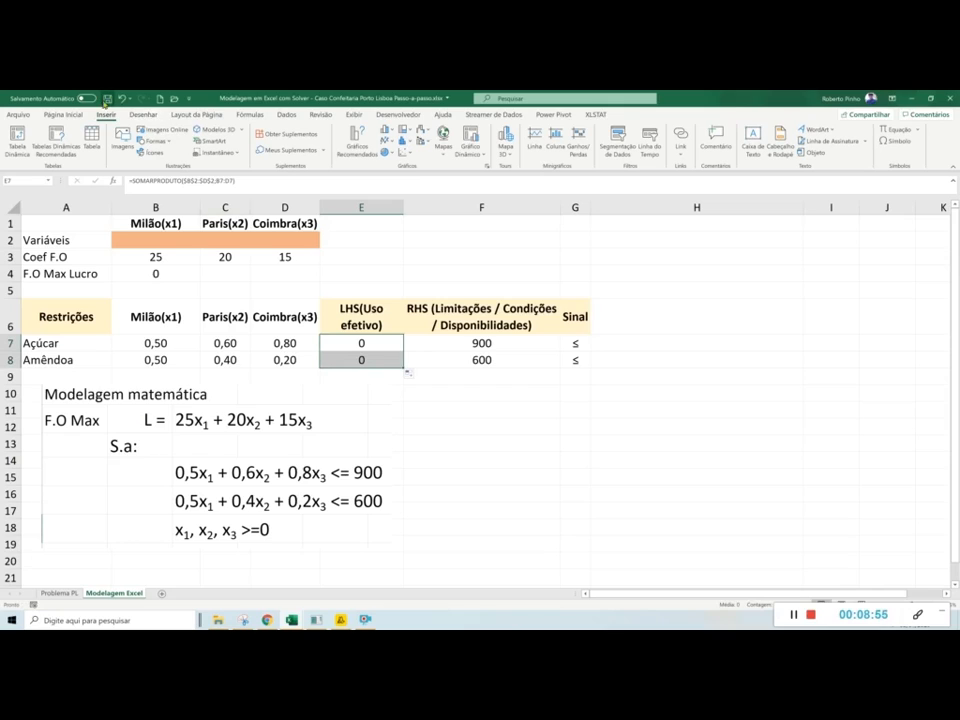
{"action": "key", "text": "ctrl+s"}
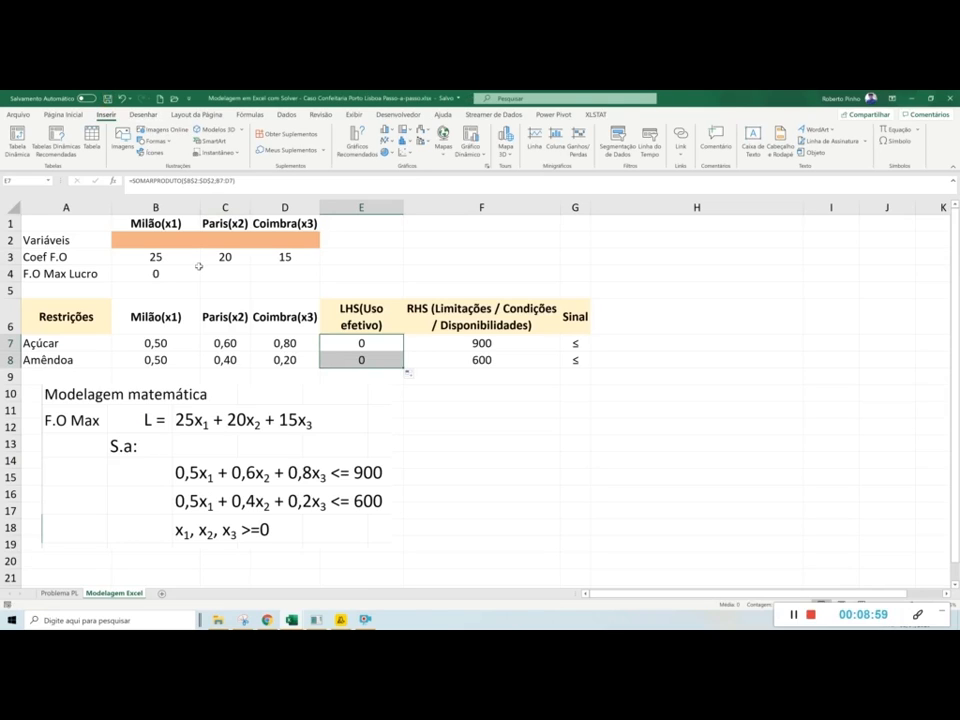
- Open Solver from the profit cell B4 and clear the existing objective and variable cell references
{"action": "left_click", "coordinate": [160, 272]}
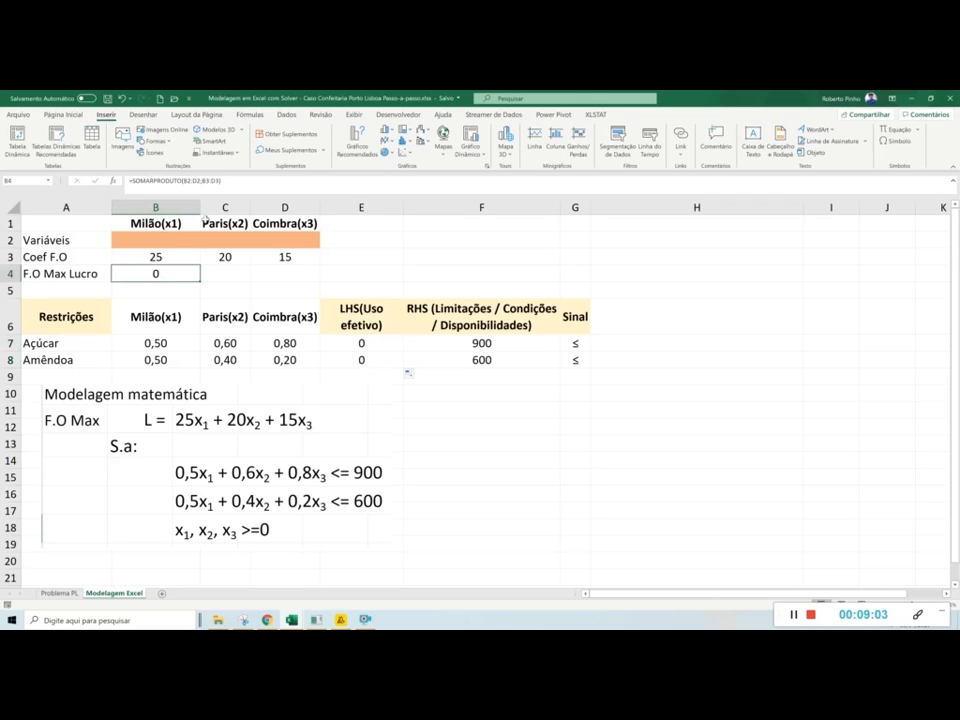
{"action": "left_click", "coordinate": [287, 116]}
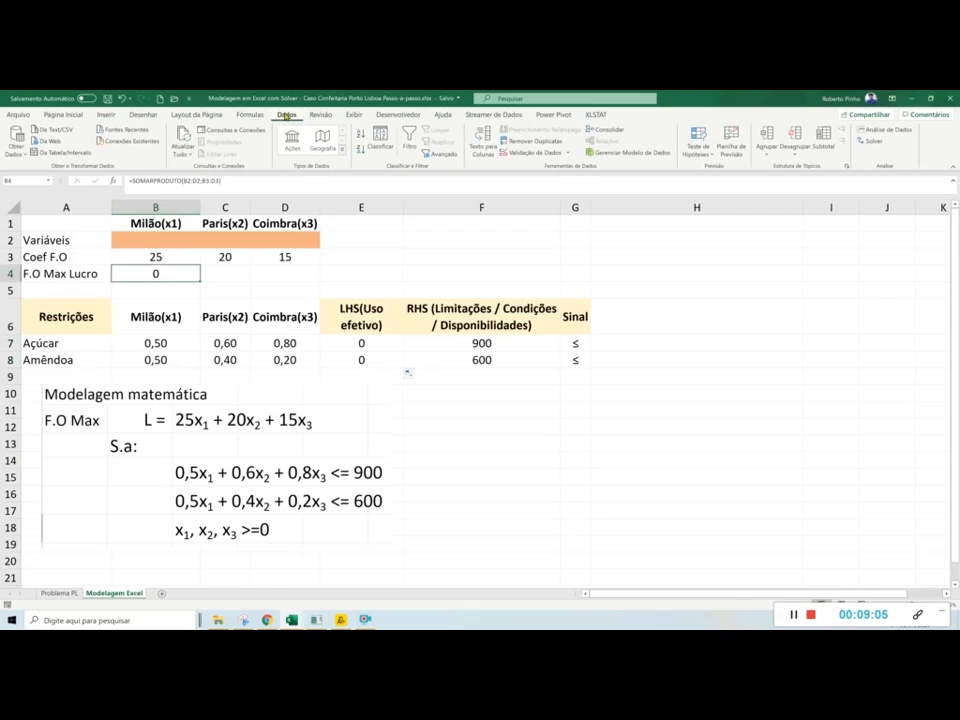
{"action": "left_click", "coordinate": [874, 141]}
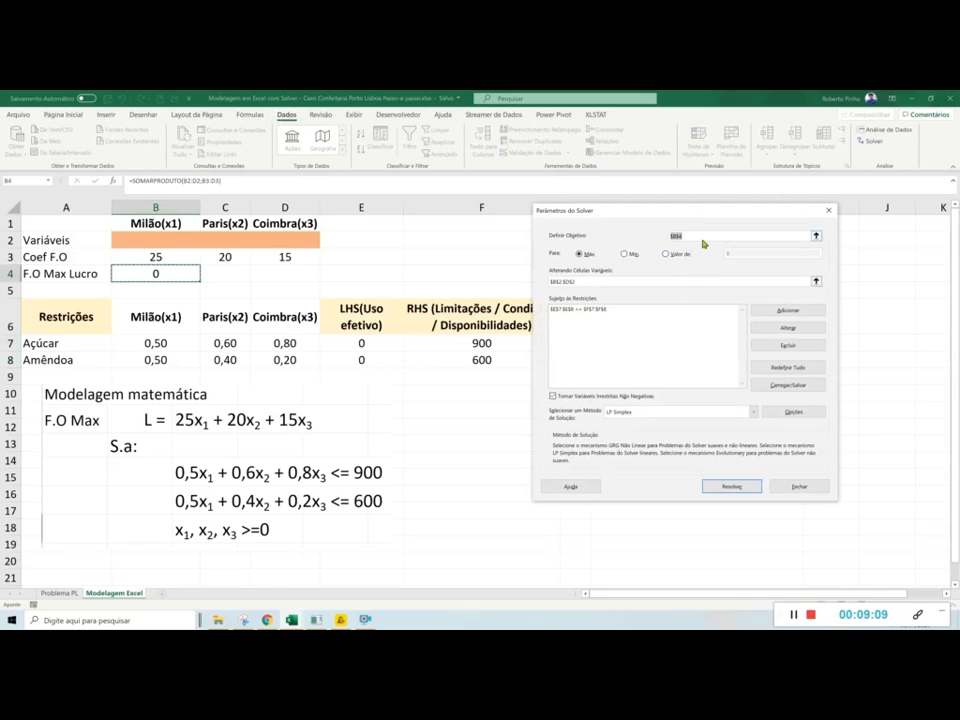
{"action": "key", "text": "BackSpace"}
{"action": "left_click_drag", "start_coordinate": [585, 280], "coordinate": [549, 281]}
{"action": "key", "text": "BackSpace"}
- Set Solver's solving method to GRG Não Linear and delete the existing constraint on E7:E8
{"action": "left_click", "coordinate": [619, 411]}
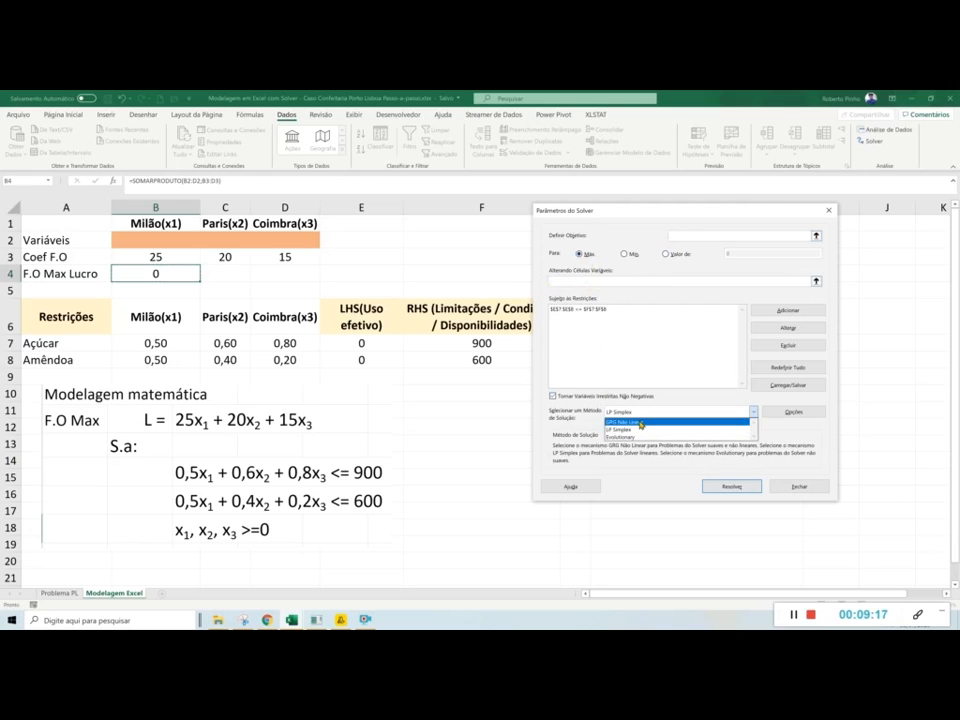
{"action": "left_click", "coordinate": [640, 421]}
{"action": "left_click", "coordinate": [565, 310]}
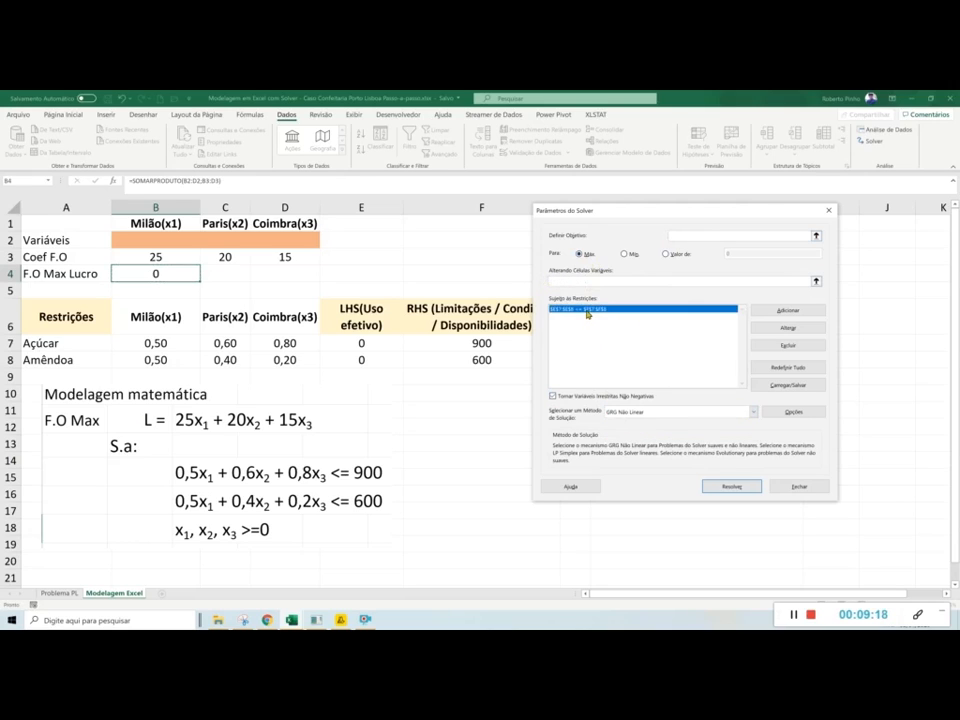
{"action": "left_click", "coordinate": [790, 346]}
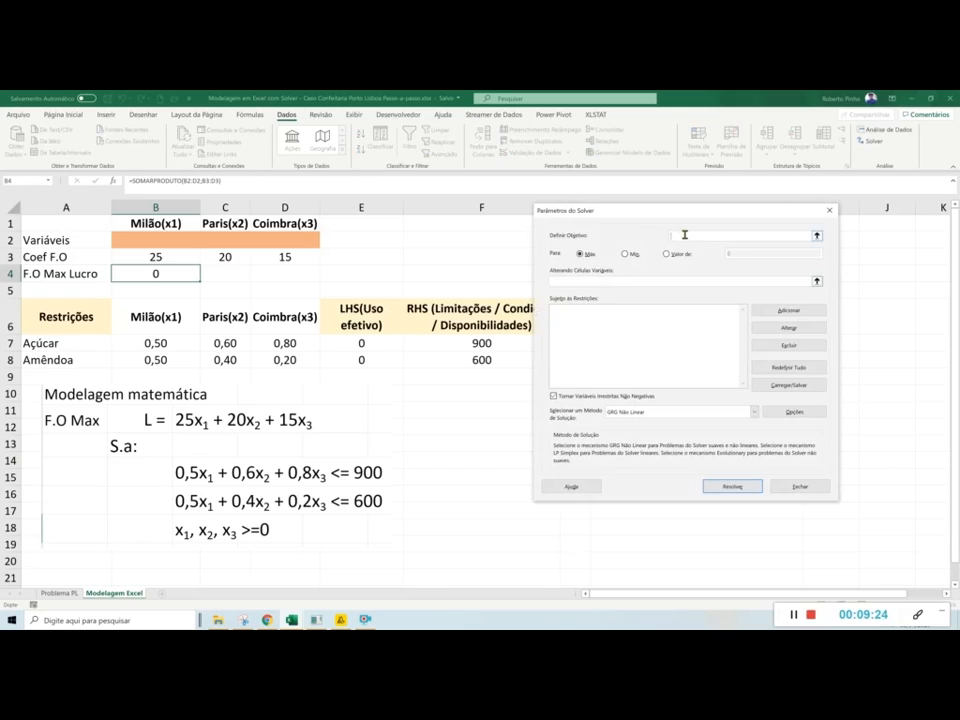
- Set the Solver objective to $B$4 and choose Máx. as the optimisation goal
{"action": "left_click", "coordinate": [684, 237]}
{"action": "left_click", "coordinate": [166, 273]}
{"action": "left_click", "coordinate": [626, 254]}
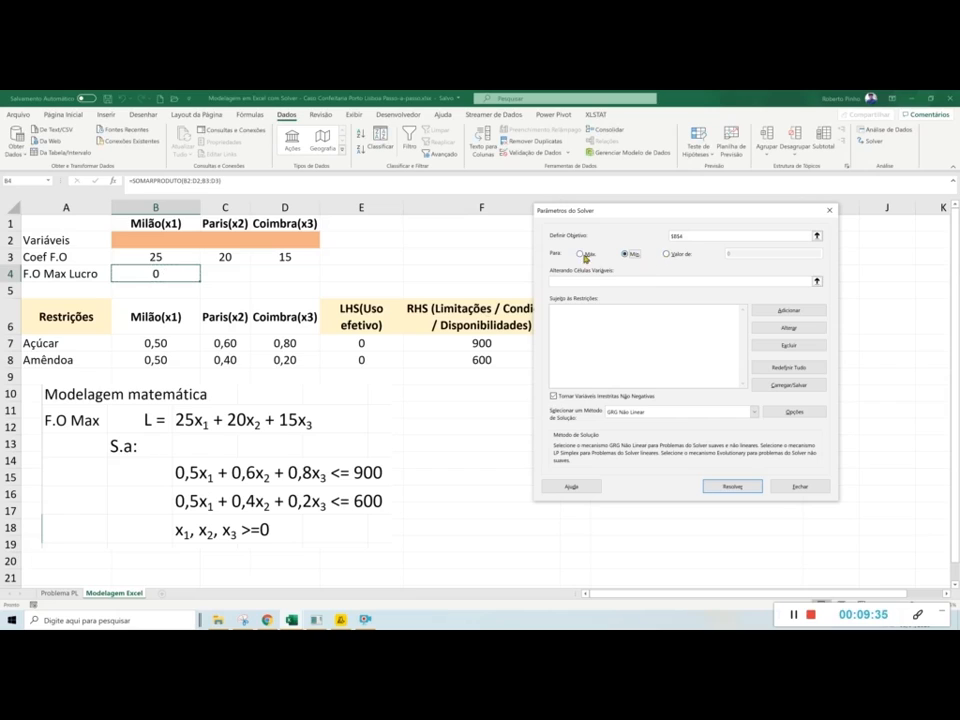
{"action": "left_click", "coordinate": [580, 254]}
- Set Solver's variable cells to $B$2:$D$2, the orange cells for Milão, Paris and Coimbra
{"action": "left_click", "coordinate": [585, 281]}
{"action": "left_click", "coordinate": [587, 281]}
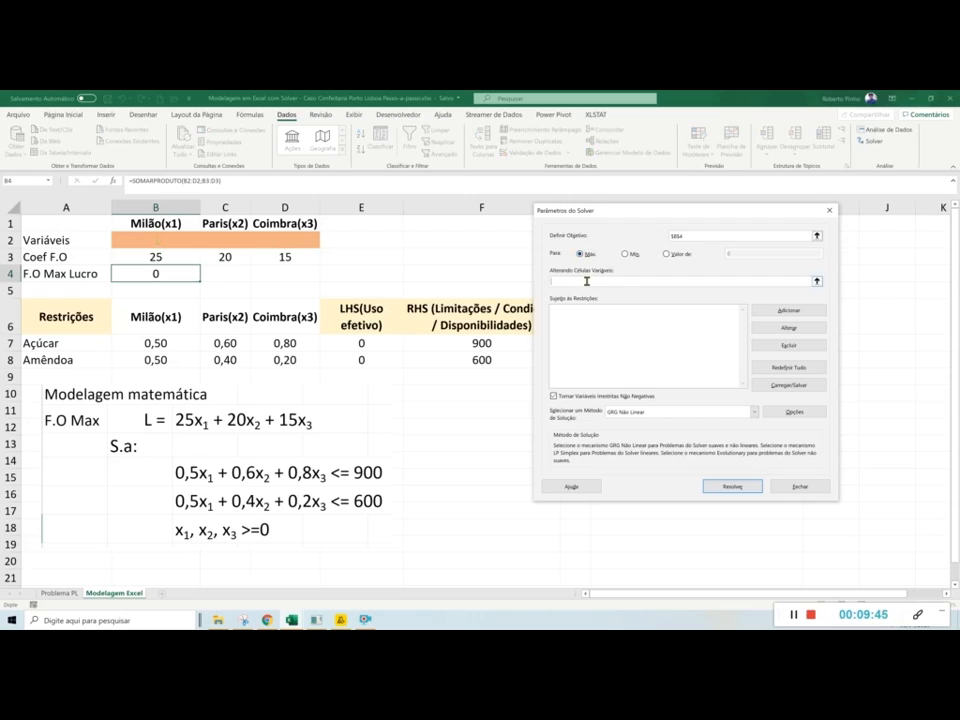
{"action": "left_click_drag", "start_coordinate": [165, 241], "coordinate": [298, 250]}
{"action": "left_click", "coordinate": [601, 313]}
{"action": "left_click_drag", "start_coordinate": [659, 217], "coordinate": [704, 211]}
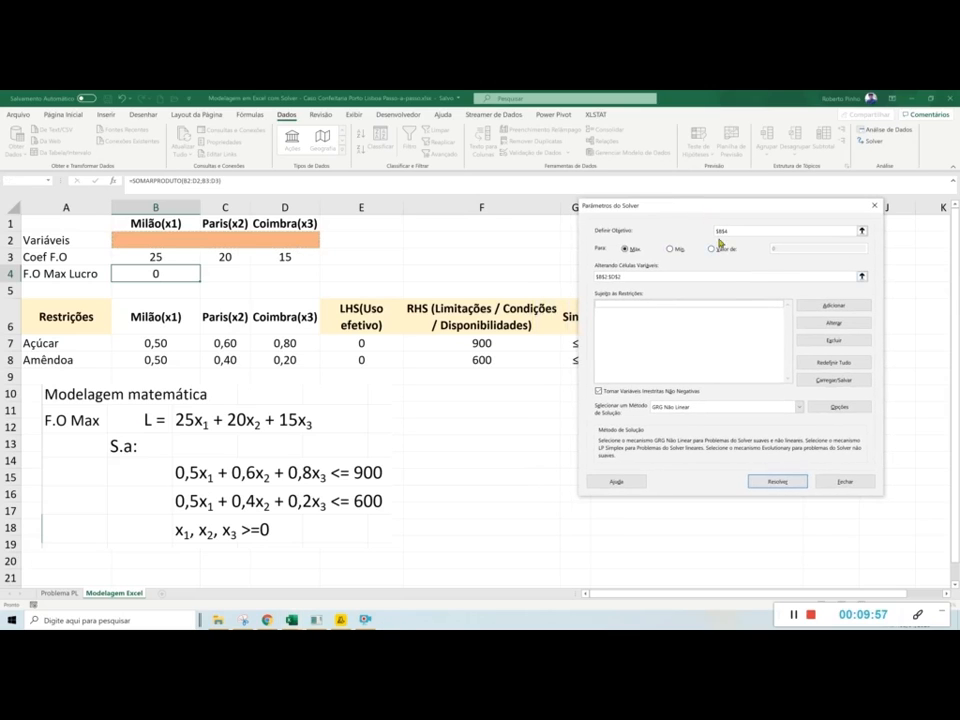
- Add the Solver constraint $E$7:$E$8 <= $F$7:$F$8, limiting effective use to the available sugar and almond
{"action": "left_click", "coordinate": [830, 307]}
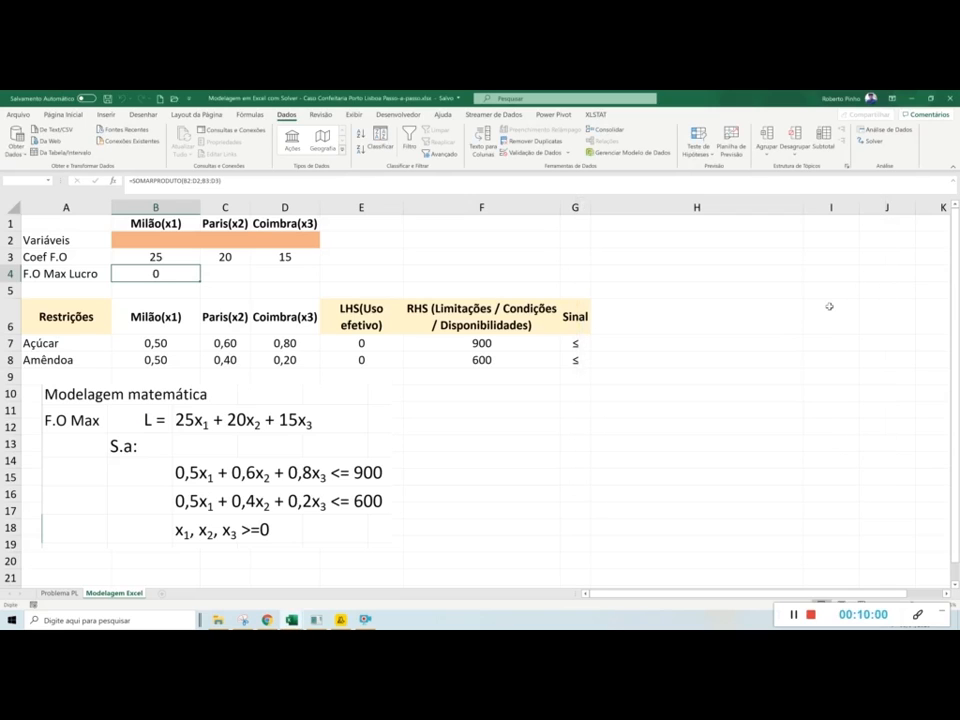
{"action": "left_click_drag", "start_coordinate": [733, 321], "coordinate": [541, 431]}
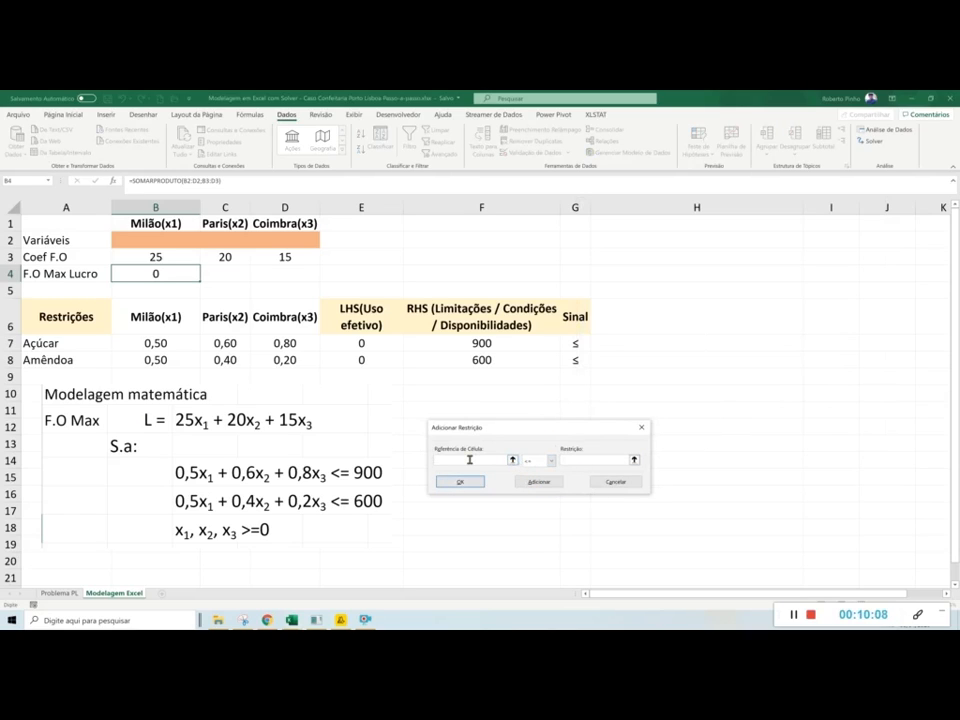
{"action": "left_click", "coordinate": [361, 343]}
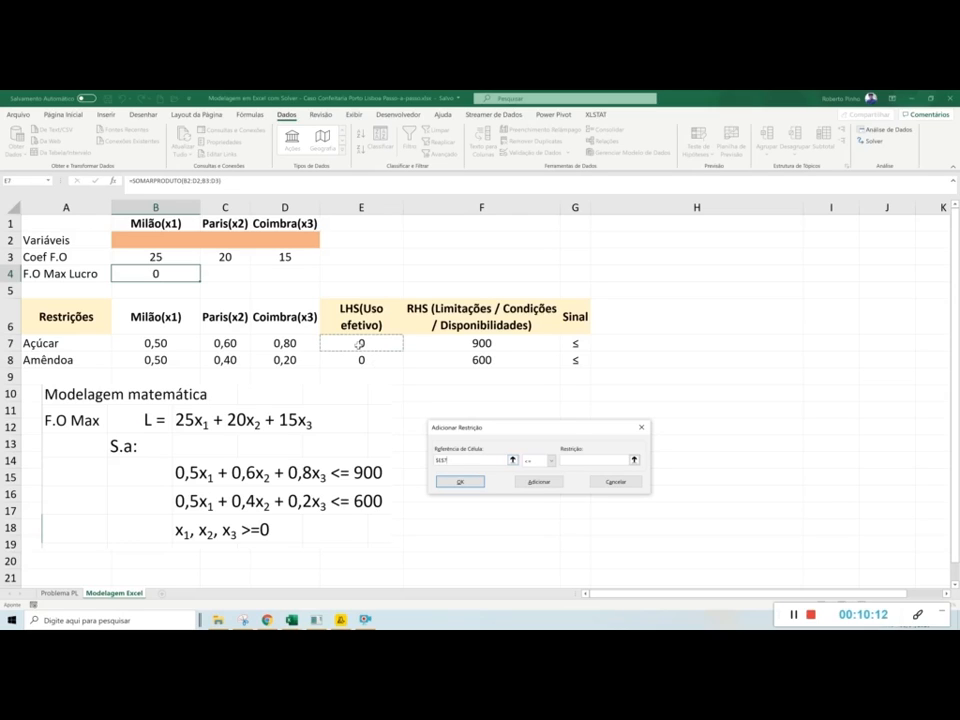
{"action": "left_click_drag", "start_coordinate": [361, 343], "coordinate": [357, 350]}
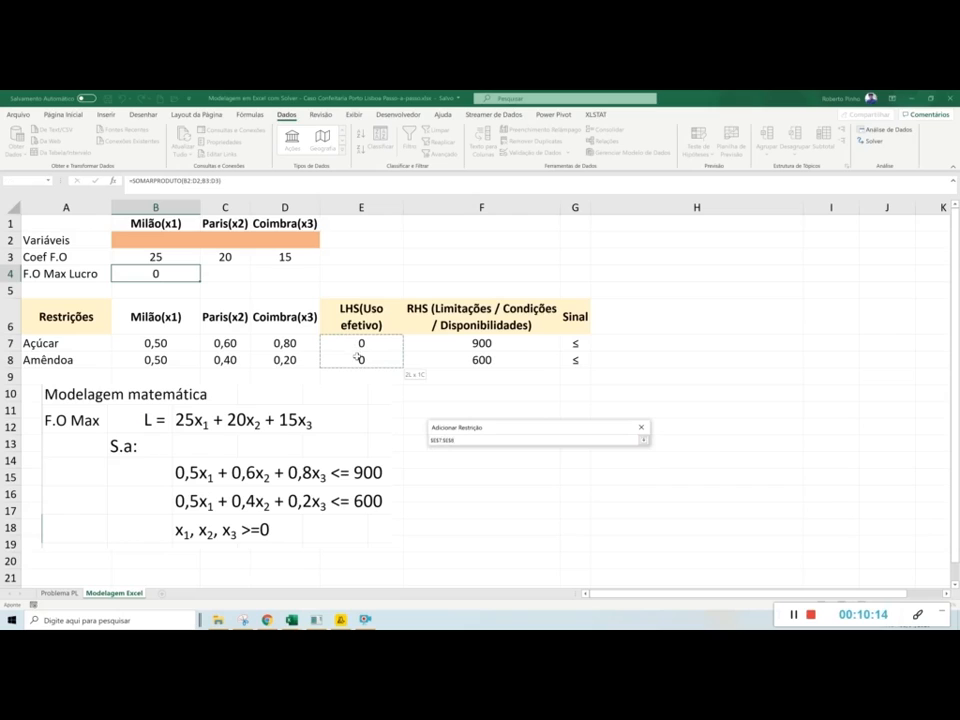
{"action": "left_click_drag", "start_coordinate": [358, 357], "coordinate": [360, 362]}
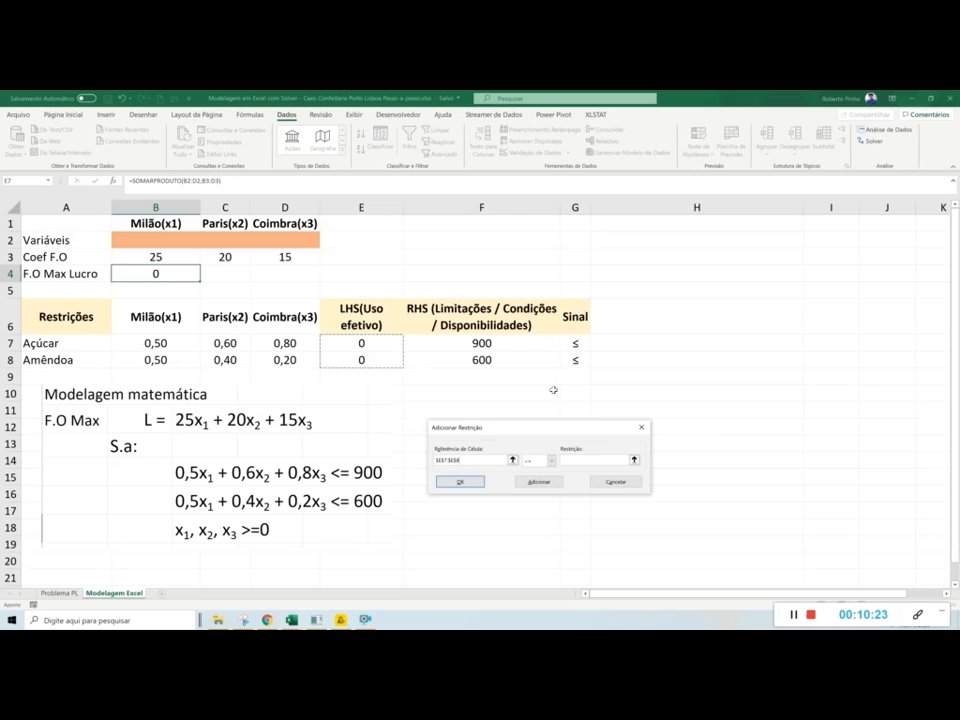
{"action": "left_click", "coordinate": [550, 460]}
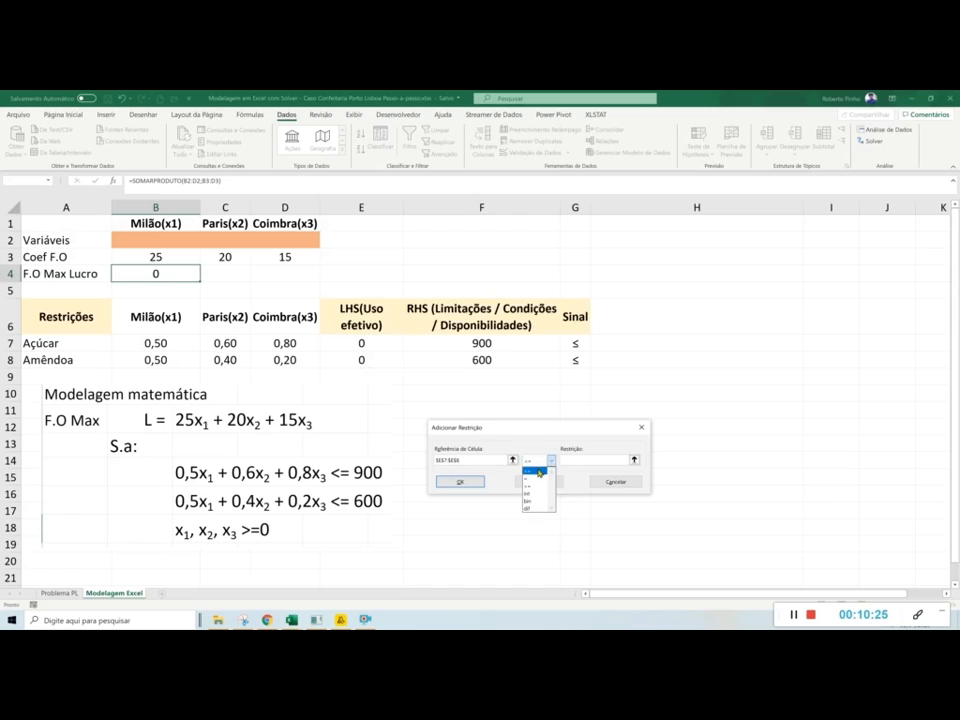
{"action": "left_click", "coordinate": [537, 470]}
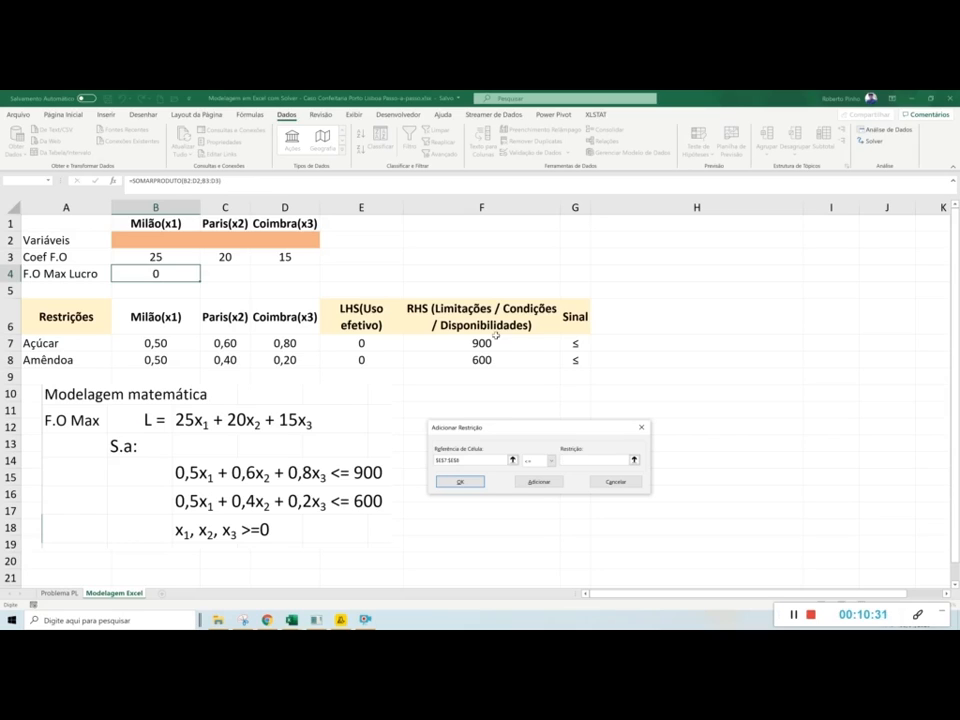
{"action": "left_click_drag", "start_coordinate": [493, 343], "coordinate": [489, 358]}
{"action": "left_click", "coordinate": [472, 481]}
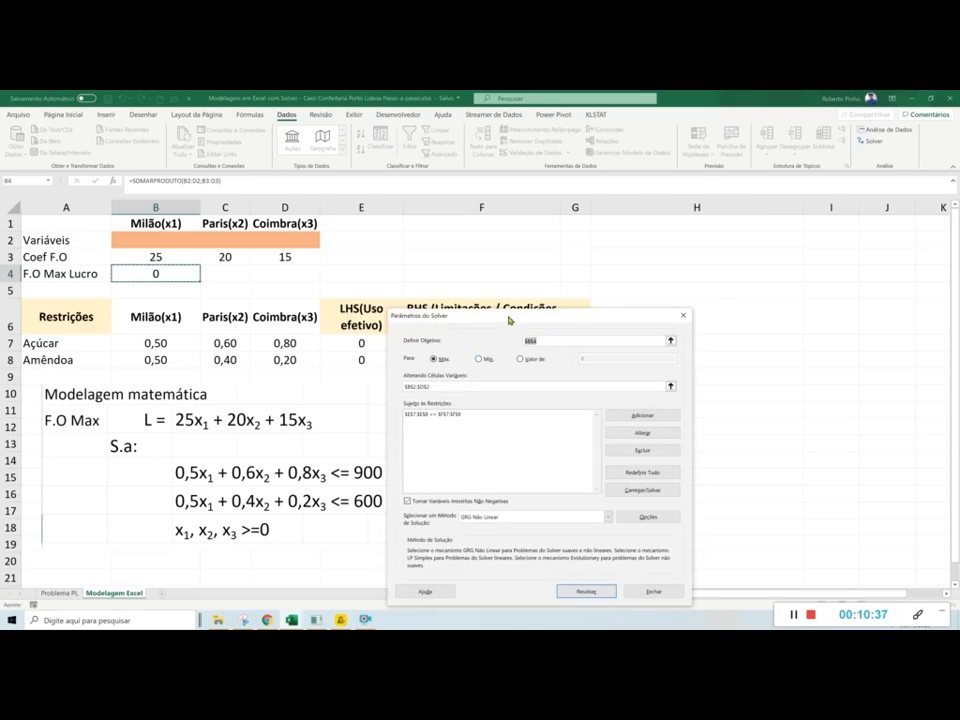
- Solve the model with the LP Simplex method, keeping unconstrained variables non-negative
{"action": "left_click_drag", "start_coordinate": [509, 320], "coordinate": [524, 176]}
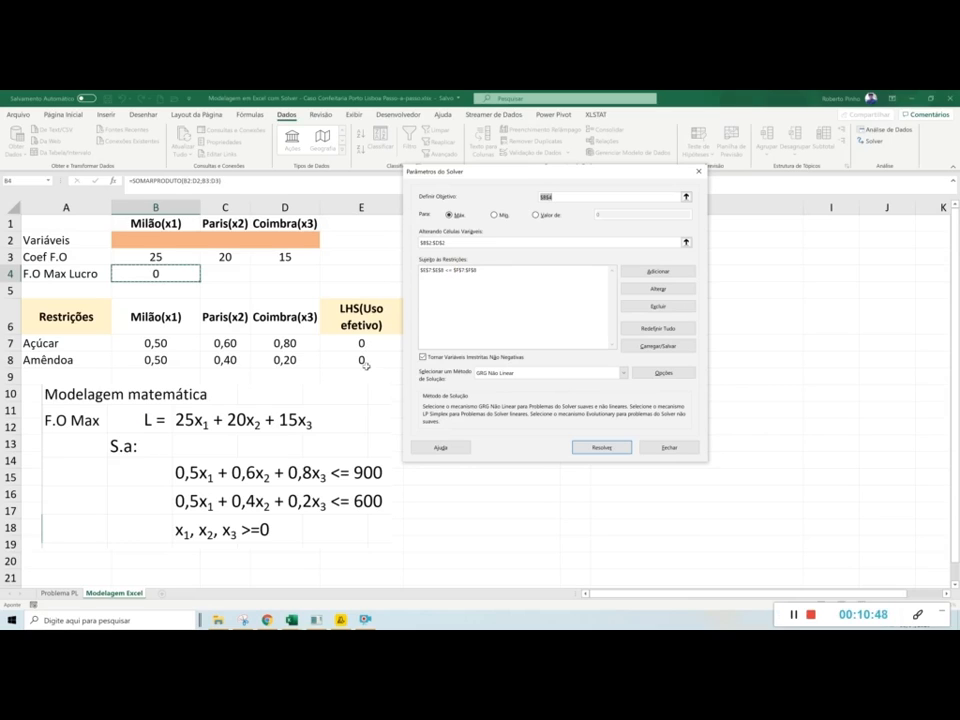
{"action": "left_click_drag", "start_coordinate": [512, 172], "coordinate": [606, 216]}
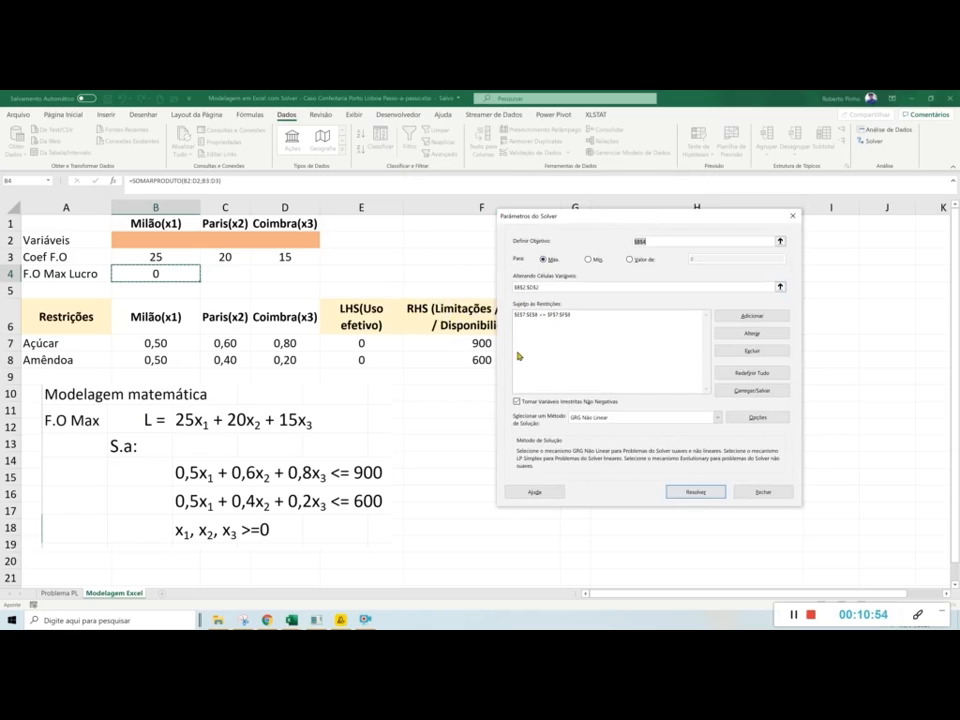
{"action": "left_click_drag", "start_coordinate": [612, 217], "coordinate": [118, 359]}
{"action": "left_click_drag", "start_coordinate": [210, 364], "coordinate": [669, 214]}
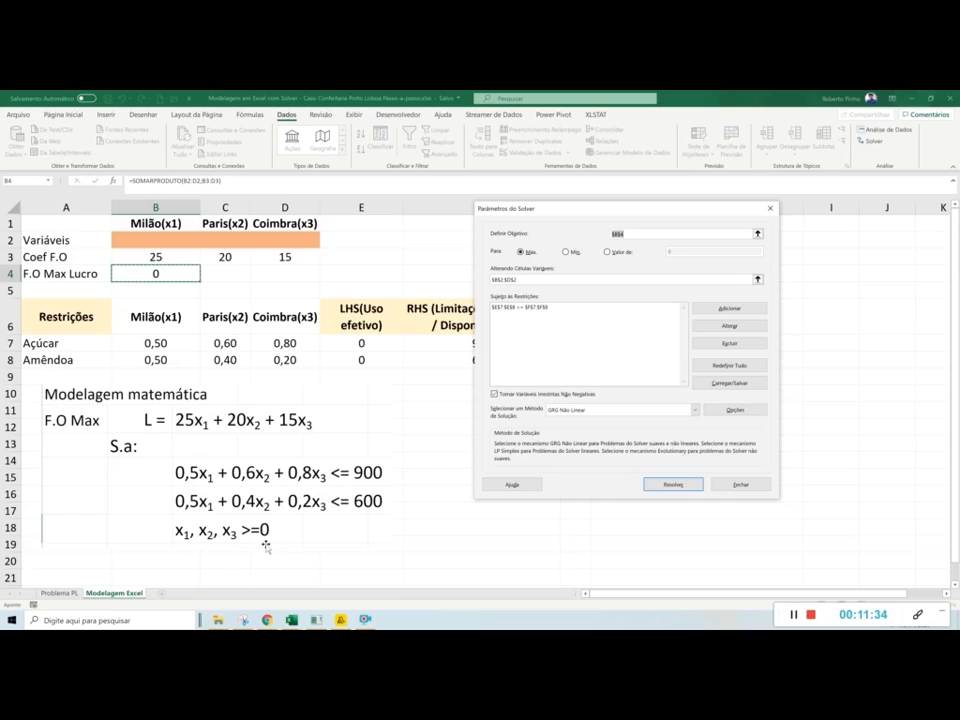
{"action": "left_click", "coordinate": [495, 395]}
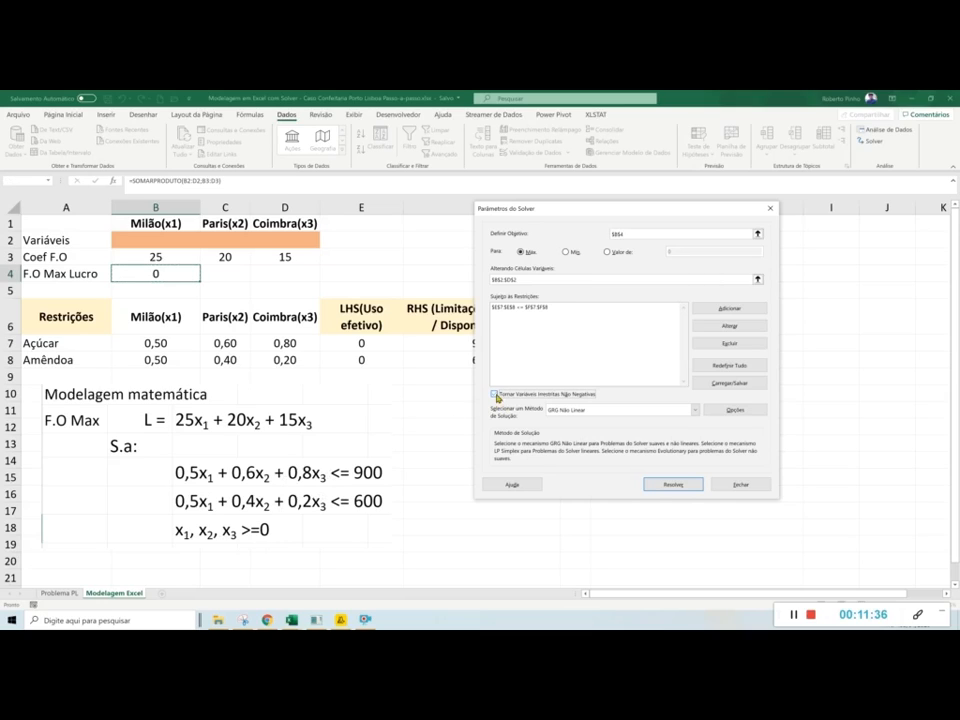
{"action": "left_click", "coordinate": [495, 395]}
{"action": "left_click", "coordinate": [602, 411]}
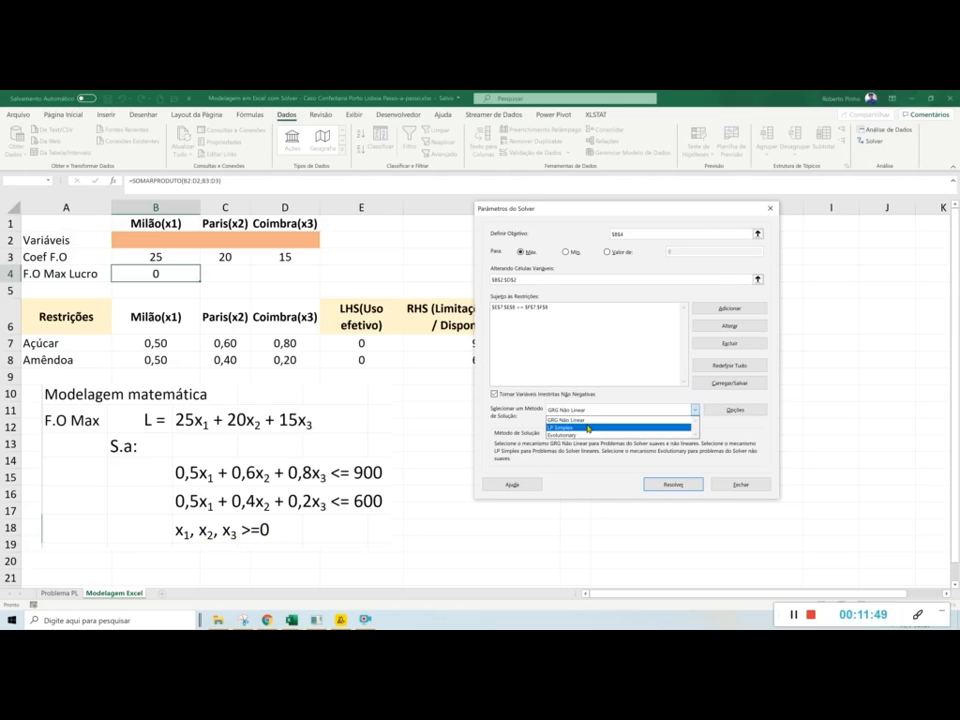
{"action": "left_click", "coordinate": [588, 428]}
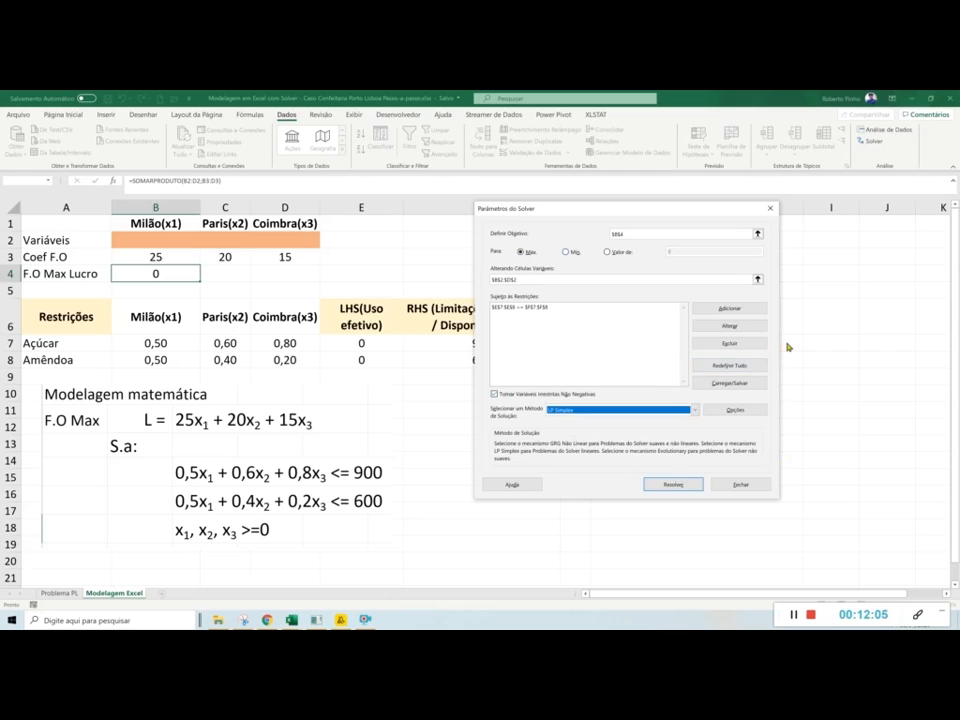
{"action": "left_click", "coordinate": [674, 485]}
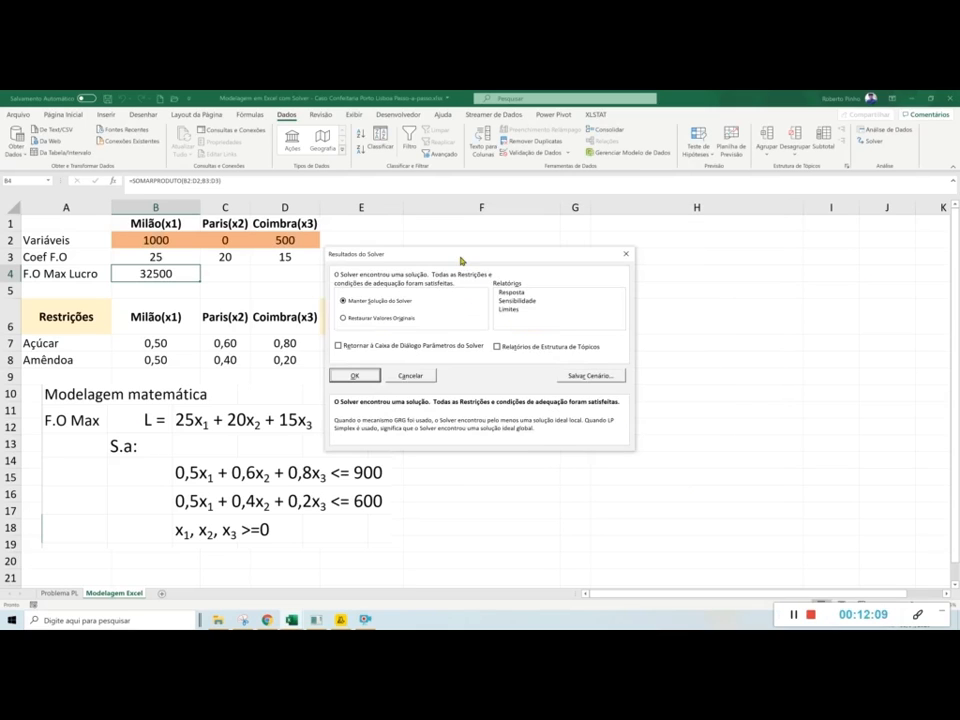
- Keep the Solver solution with the Resposta, Sensibilidade and Limites reports, and move the Modelagem Excel sheet directly after Problema PL
{"action": "left_click_drag", "start_coordinate": [461, 261], "coordinate": [639, 251]}
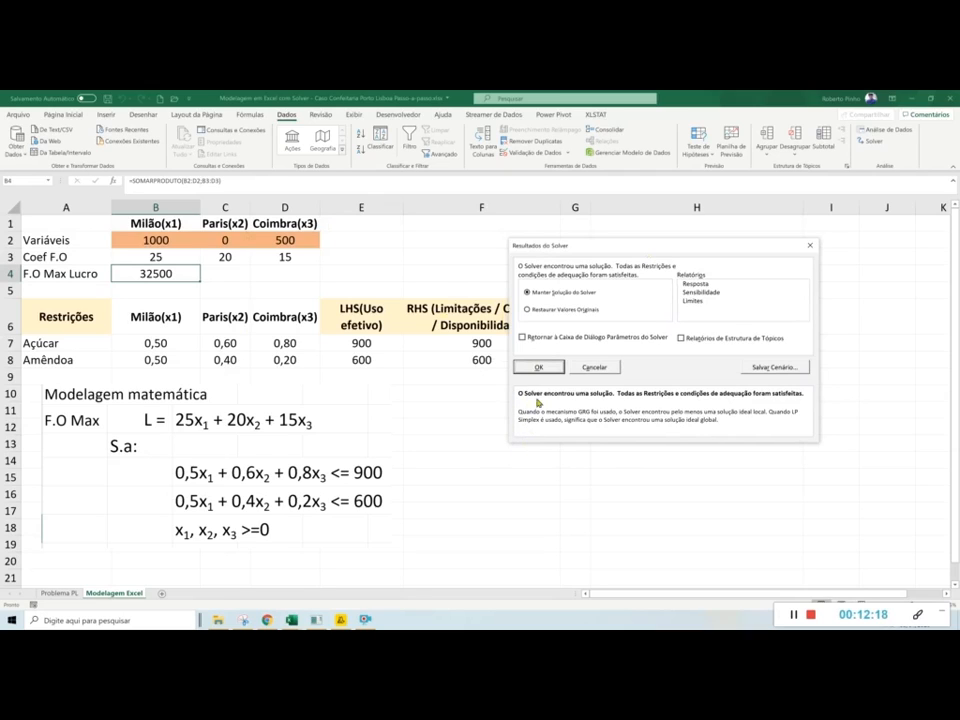
{"action": "left_click_drag", "start_coordinate": [591, 244], "coordinate": [519, 254]}
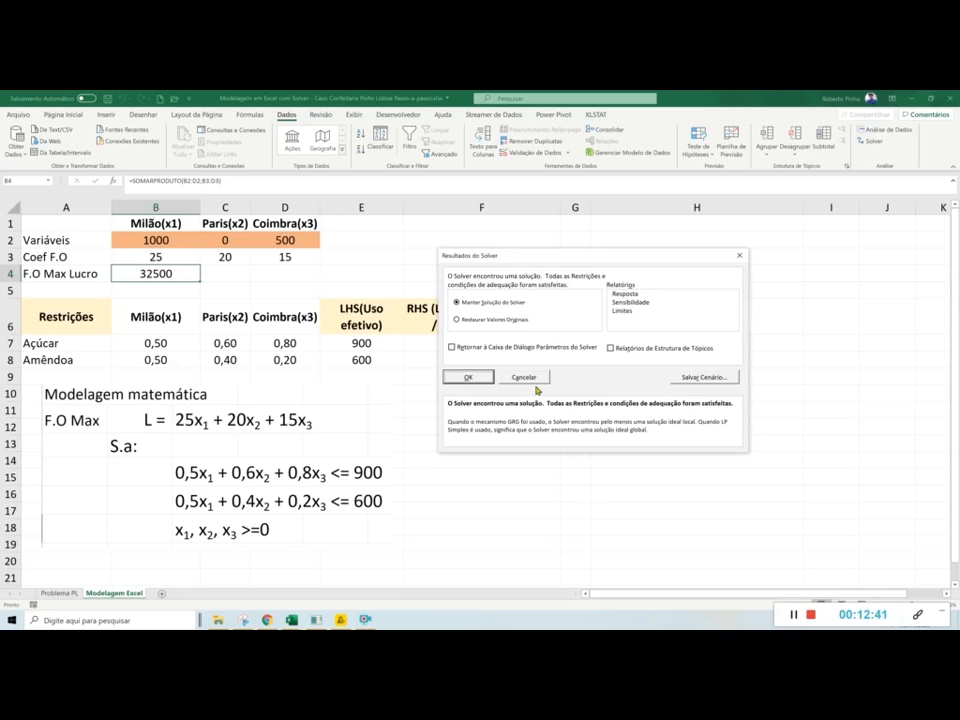
{"action": "left_click", "coordinate": [633, 294]}
{"action": "left_click", "coordinate": [636, 310], "text": "shift"}
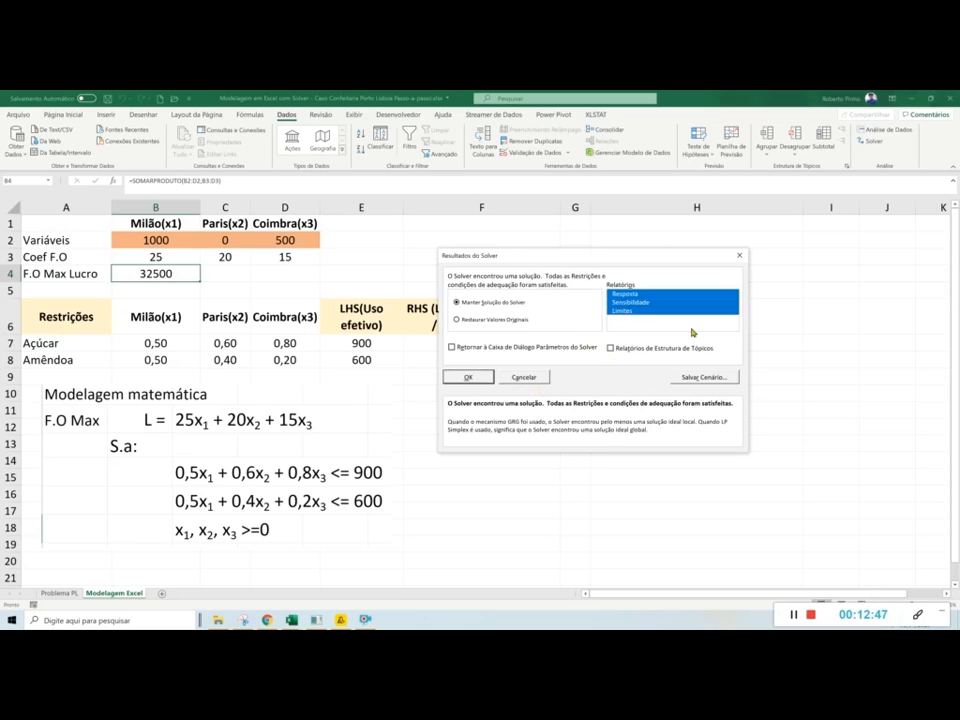
{"action": "left_click", "coordinate": [640, 295]}
{"action": "left_click", "coordinate": [636, 302]}
{"action": "left_click", "coordinate": [624, 311]}
{"action": "left_click", "coordinate": [634, 295]}
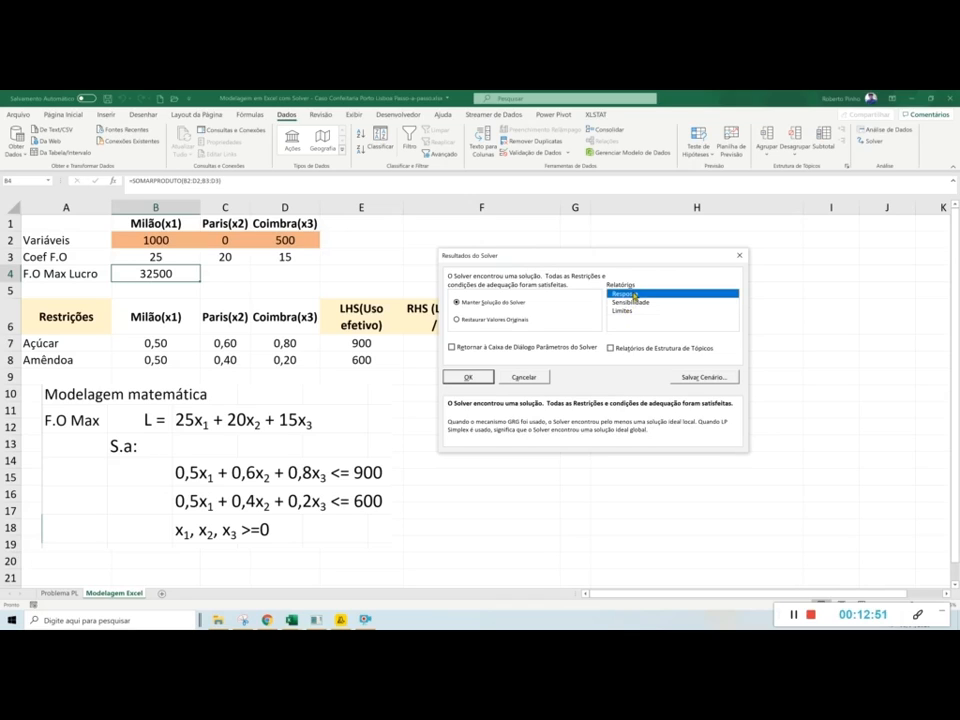
{"action": "left_click", "coordinate": [632, 303]}
{"action": "left_click", "coordinate": [624, 311]}
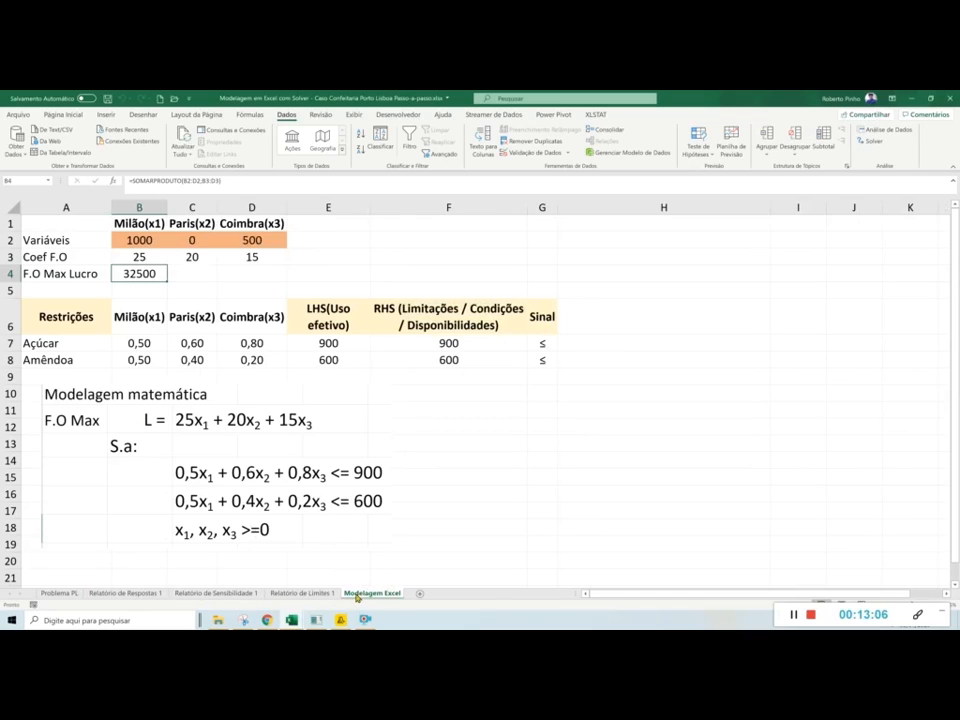
{"action": "left_click_drag", "start_coordinate": [125, 597], "coordinate": [127, 596]}
- Review the generated Solver reports, examining the objective, variables and constraint slack in Relatório de Respostas 1
{"action": "left_click", "coordinate": [174, 596]}
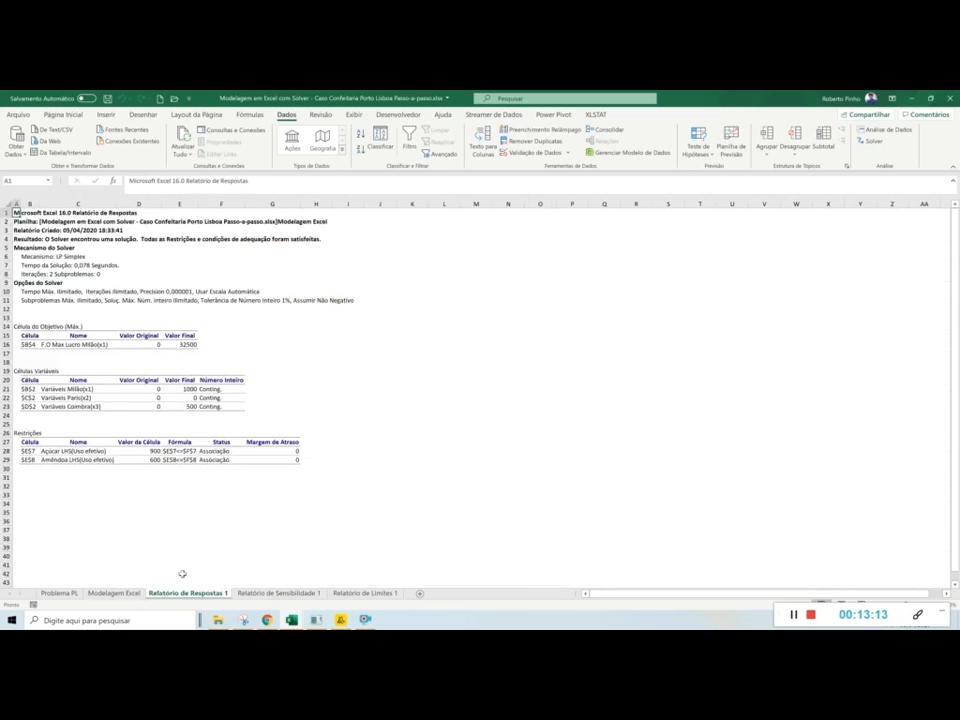
{"action": "scroll", "coordinate": [182, 574], "scroll_direction": "up", "scroll_amount": 1}
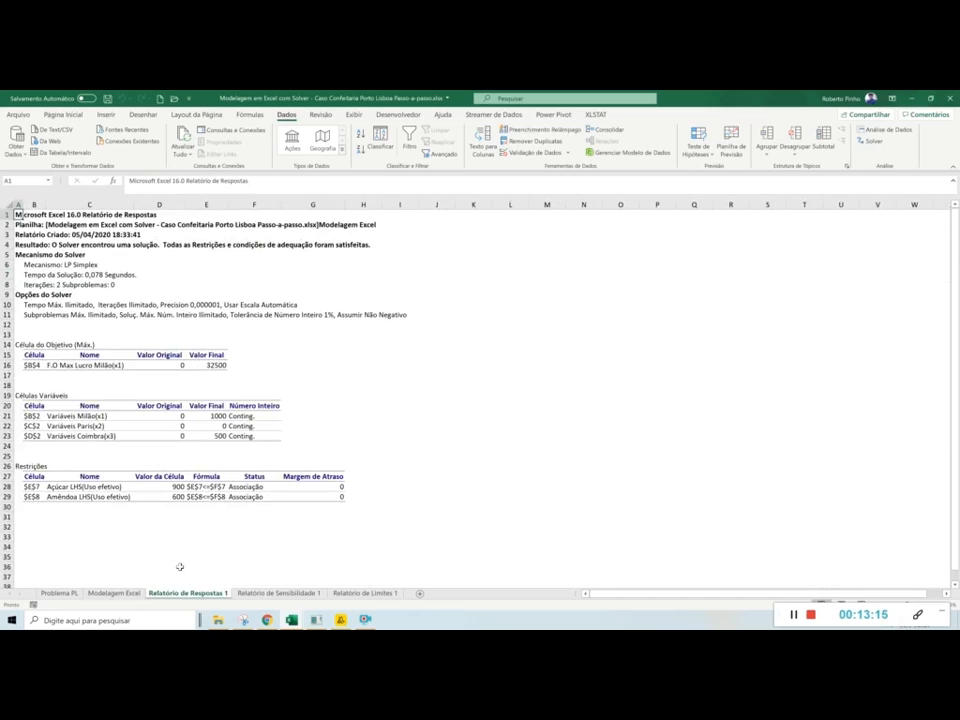
{"action": "left_click", "coordinate": [289, 594]}
{"action": "left_click", "coordinate": [346, 594]}
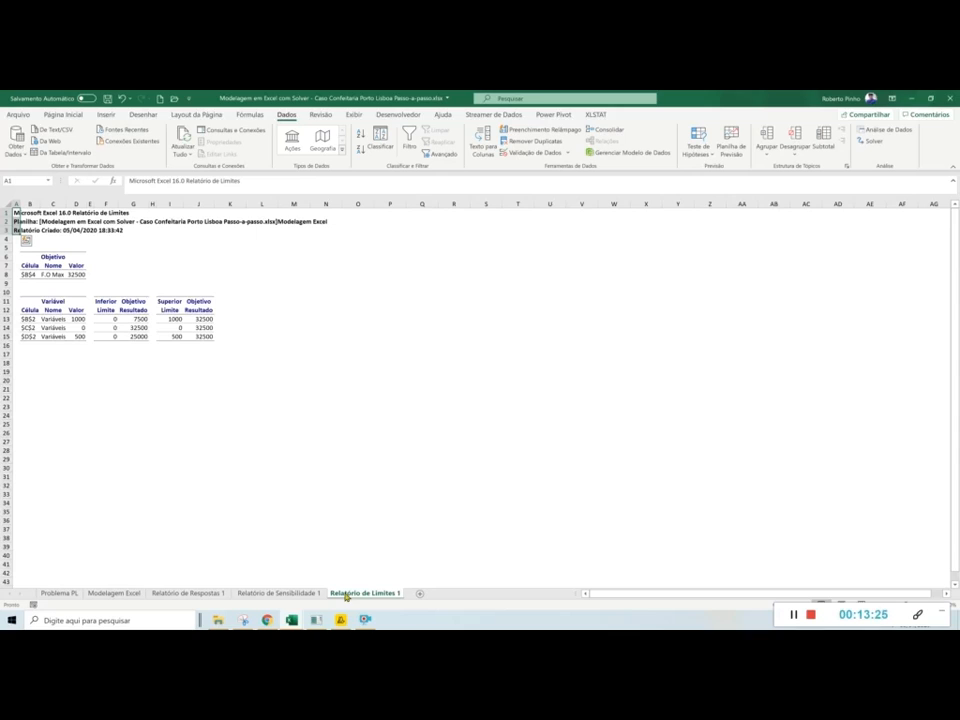
{"action": "left_click", "coordinate": [190, 594]}
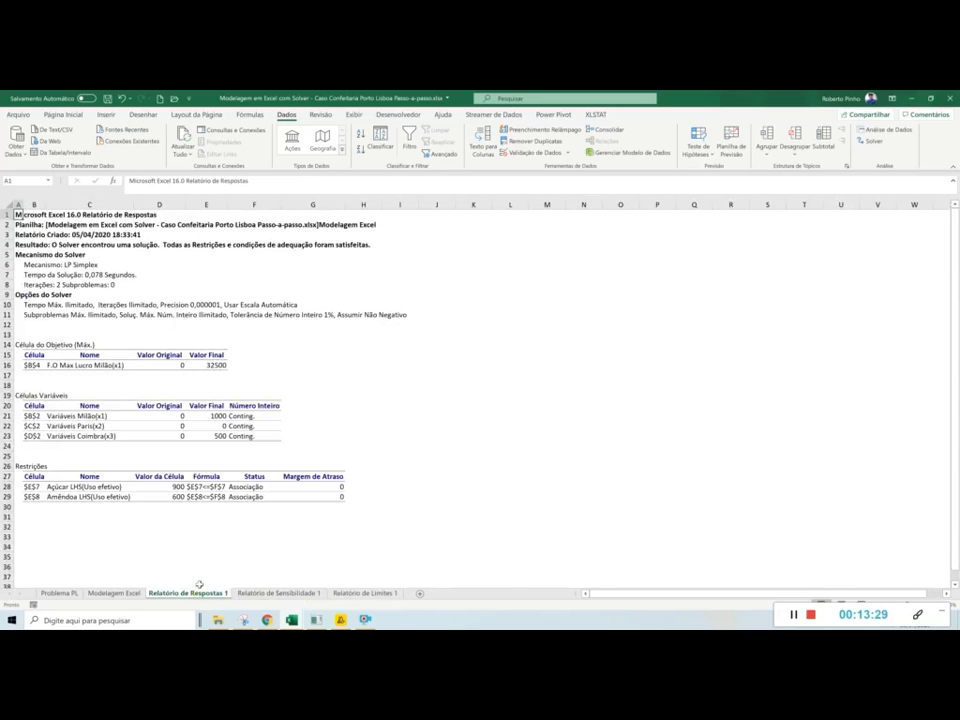
{"action": "scroll", "coordinate": [200, 572], "scroll_direction": "up", "scroll_amount": 1}
{"action": "scroll", "coordinate": [390, 489], "scroll_direction": "down", "scroll_amount": 1}
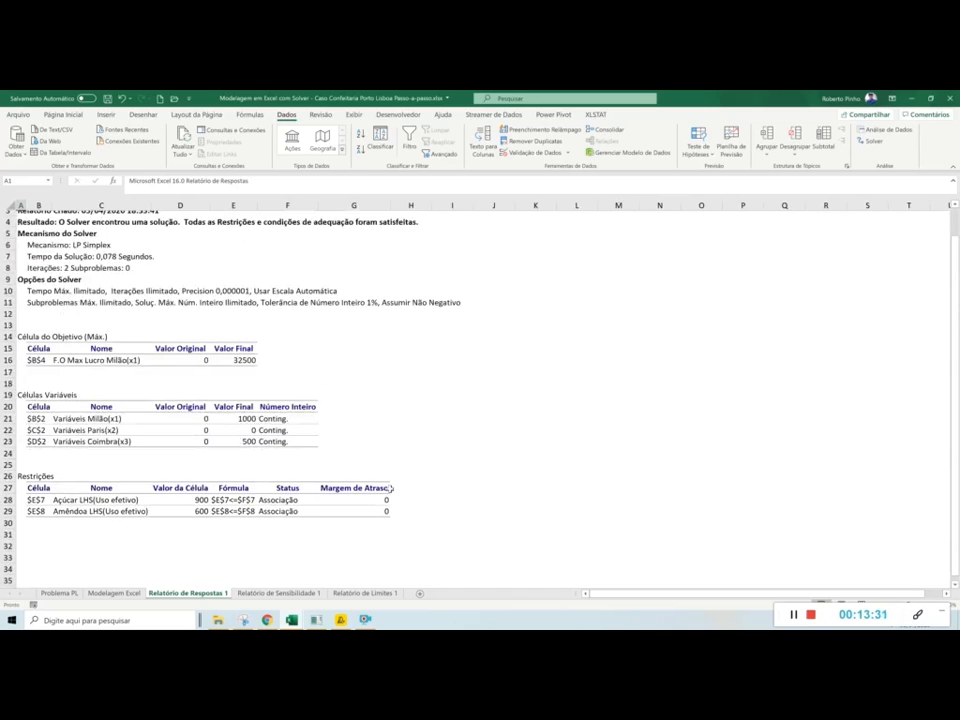
{"action": "scroll", "coordinate": [390, 489], "scroll_direction": "up", "scroll_amount": 1}
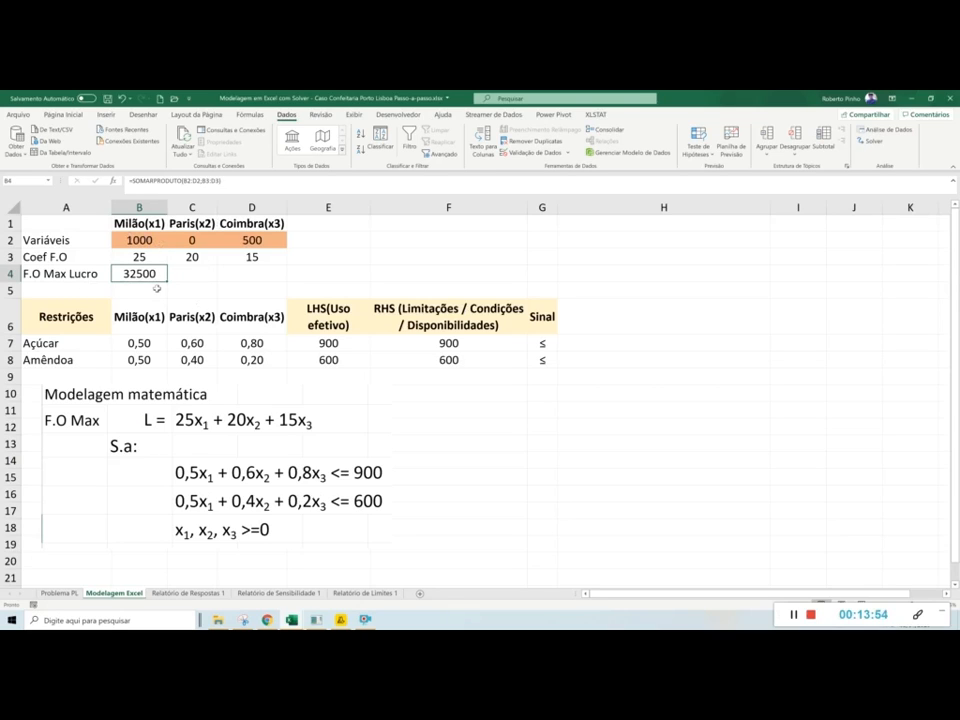
- Examine the Modelagem Excel solution: the quantities in B2:D2, the profit in B4, and the LHS use against the RHS limits
{"action": "left_click", "coordinate": [137, 240]}
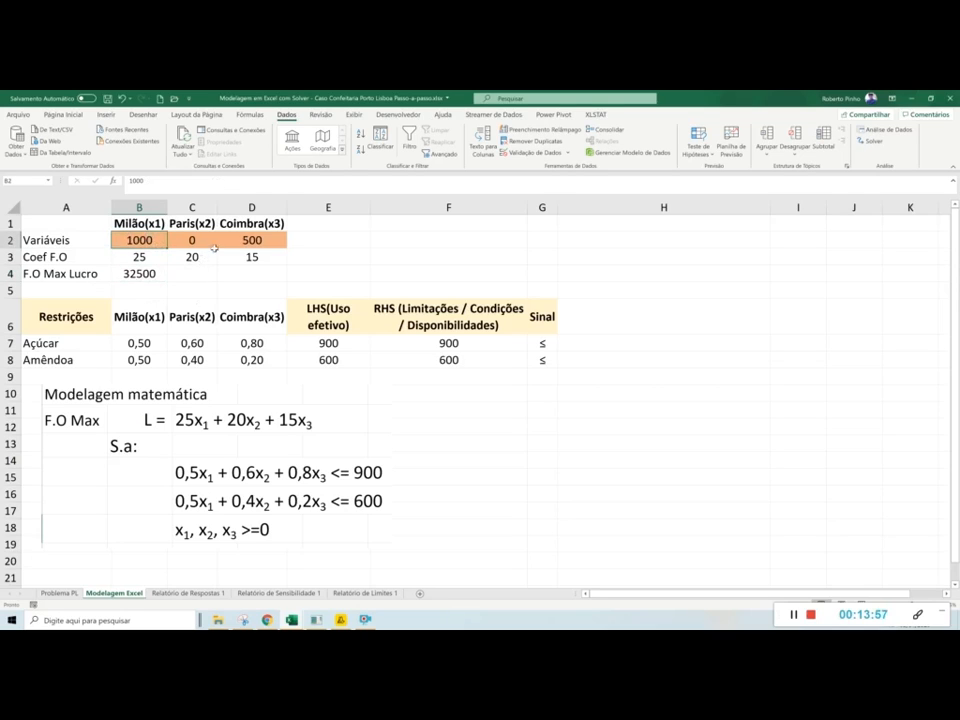
{"action": "left_click", "coordinate": [205, 241]}
{"action": "left_click", "coordinate": [252, 241]}
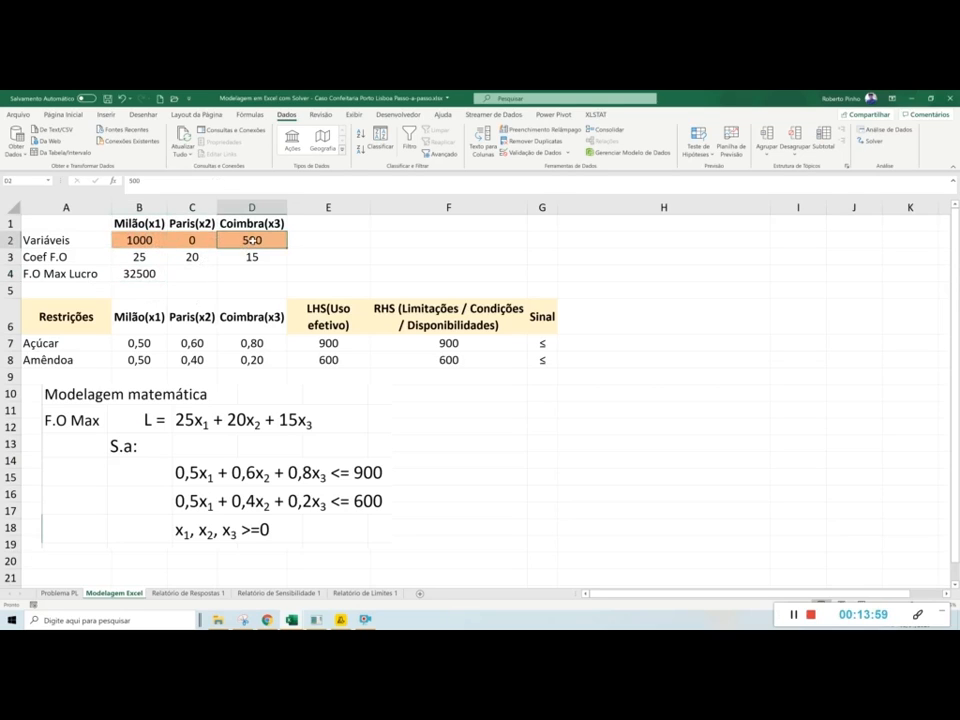
{"action": "left_click", "coordinate": [145, 267]}
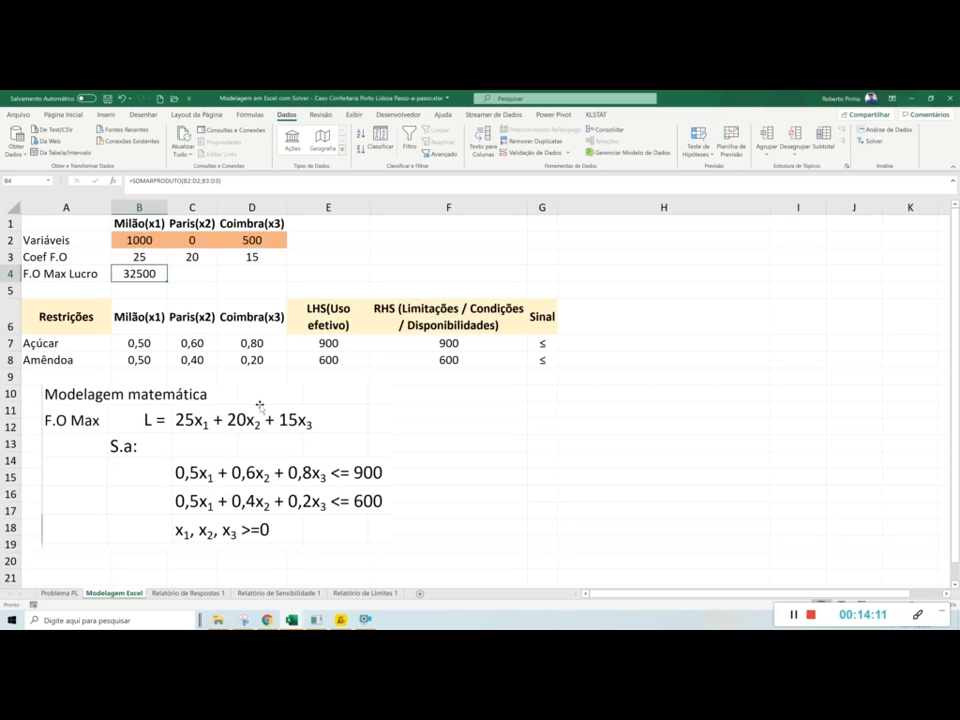
{"action": "left_click", "coordinate": [320, 343]}
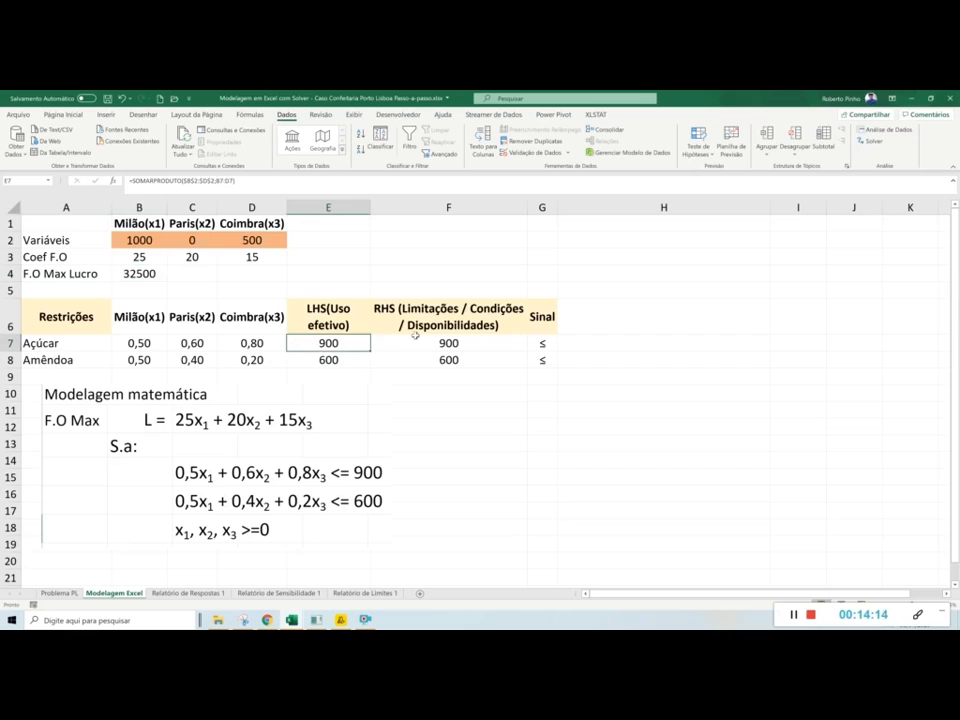
{"action": "left_click", "coordinate": [419, 346]}
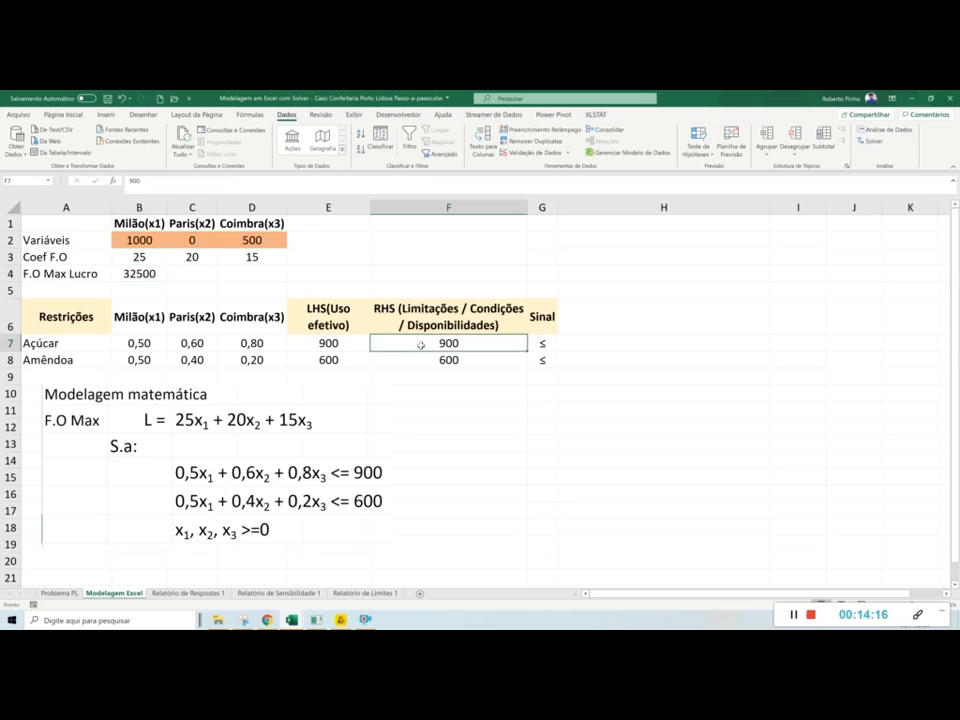
{"action": "left_click", "coordinate": [433, 359]}
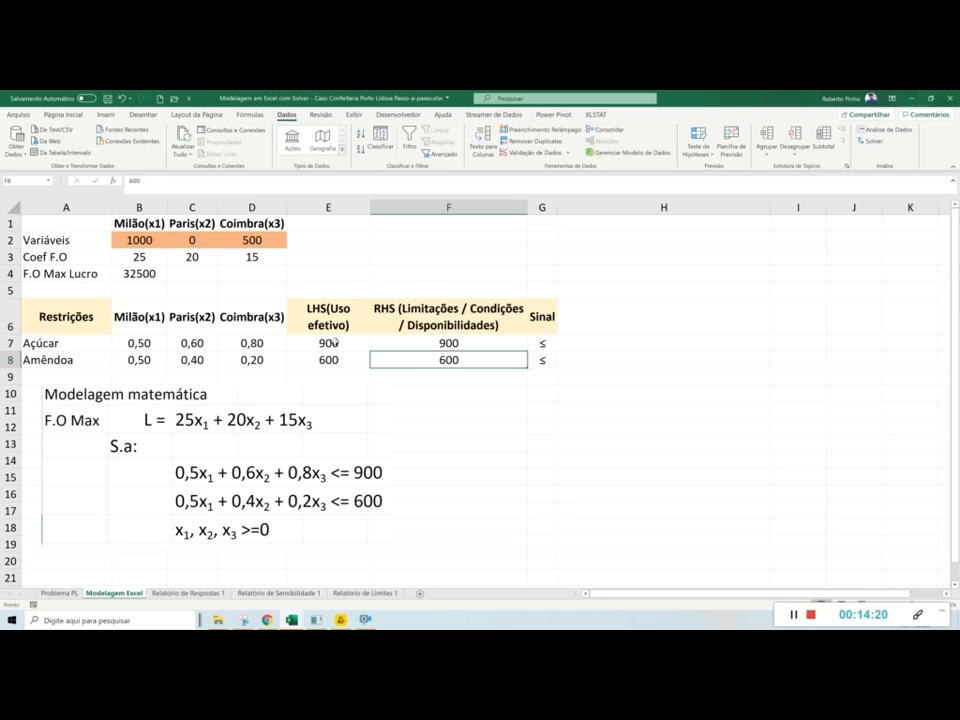
{"action": "left_click_drag", "start_coordinate": [333, 343], "coordinate": [333, 359]}
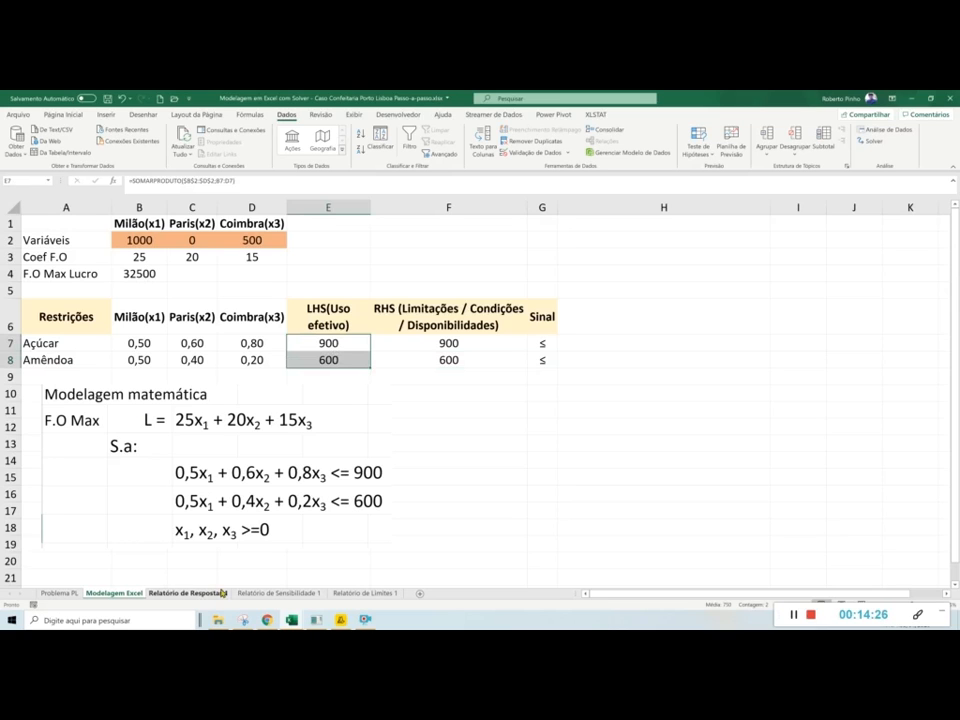
- Examine the final values of the objective cell and the three variables, Milão, Paris and Coimbra, in Relatório de Respostas 1
{"action": "left_click", "coordinate": [188, 593]}
{"action": "scroll", "coordinate": [417, 459], "scroll_direction": "down", "scroll_amount": 3}
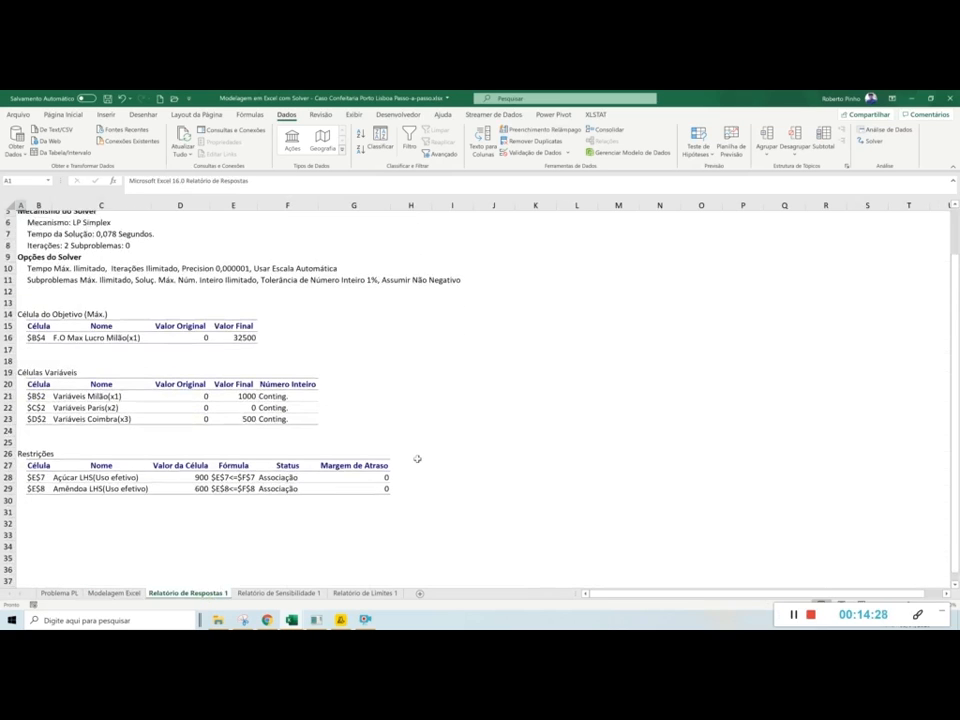
{"action": "scroll", "coordinate": [417, 459], "scroll_direction": "up", "scroll_amount": 2}
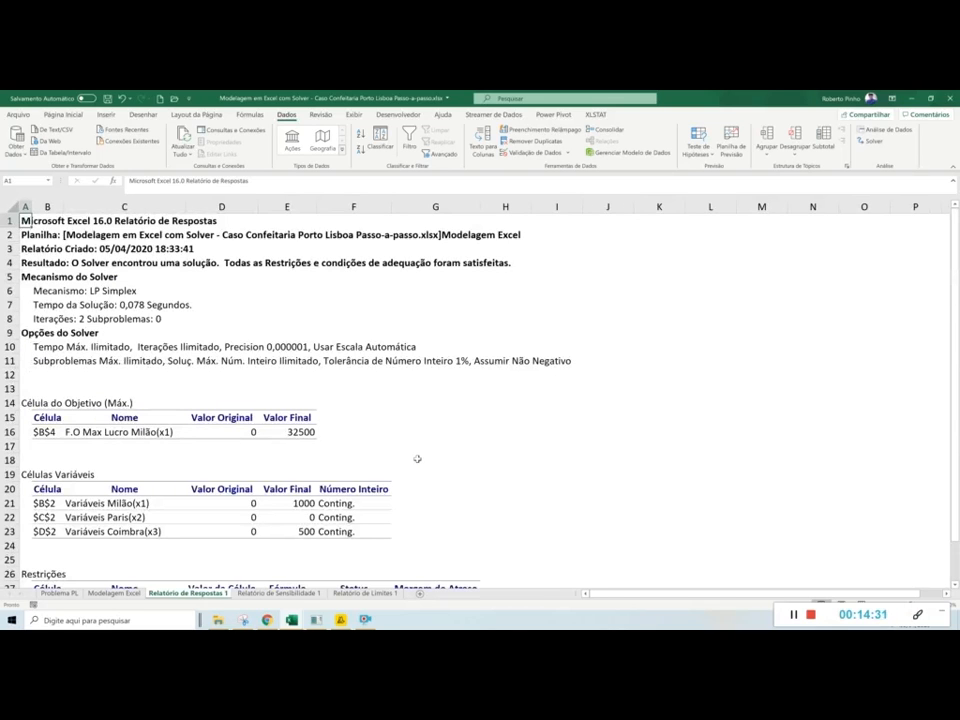
{"action": "scroll", "coordinate": [417, 459], "scroll_direction": "down", "scroll_amount": 2}
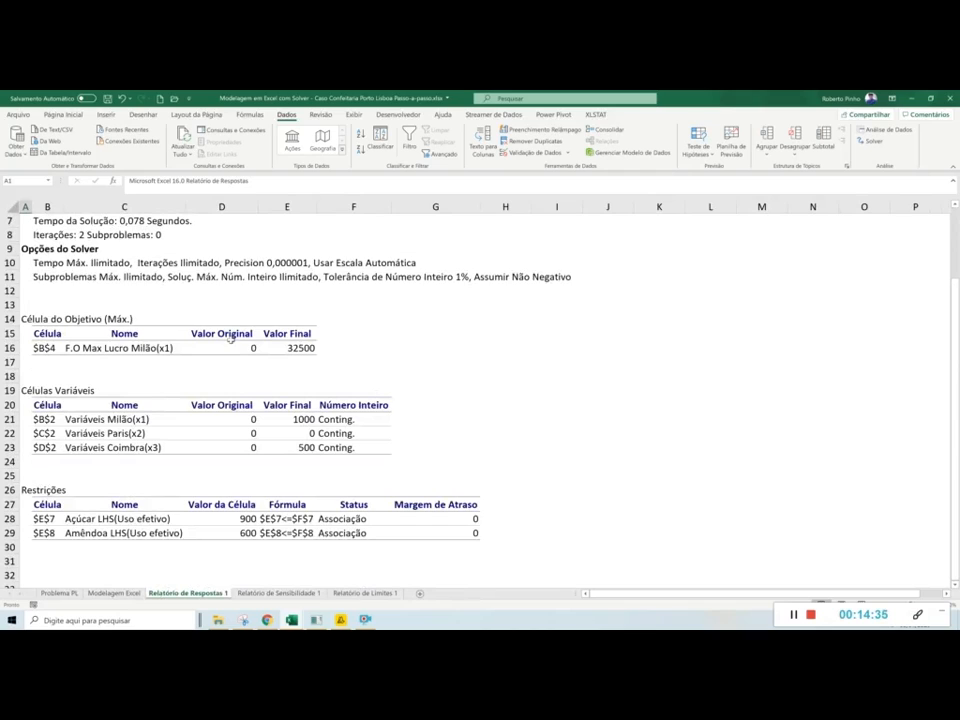
{"action": "left_click", "coordinate": [299, 348]}
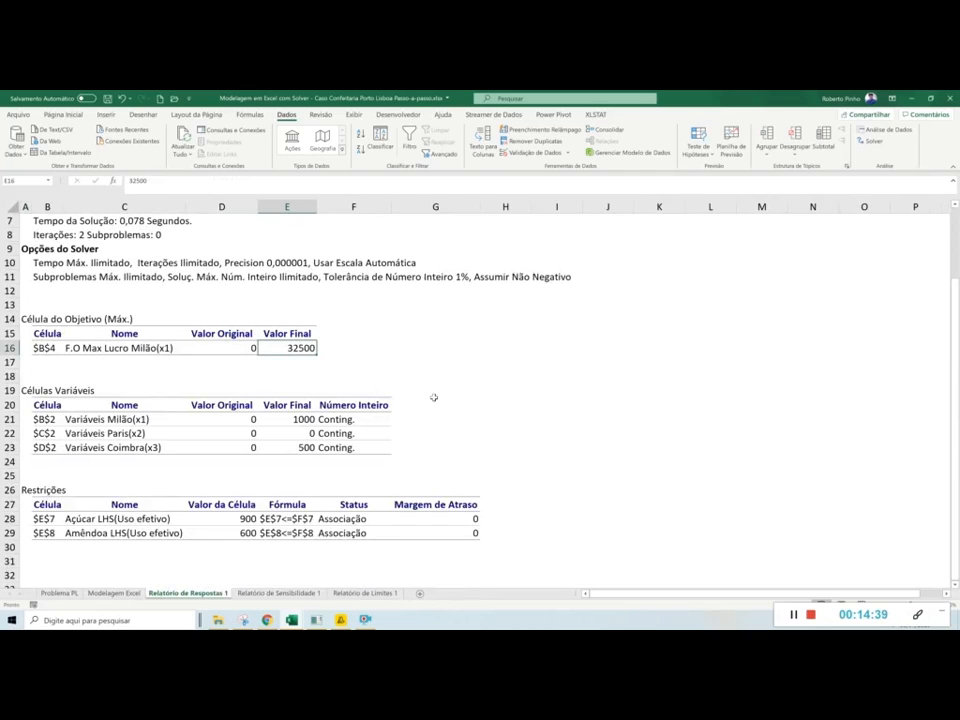
{"action": "left_click", "coordinate": [293, 417]}
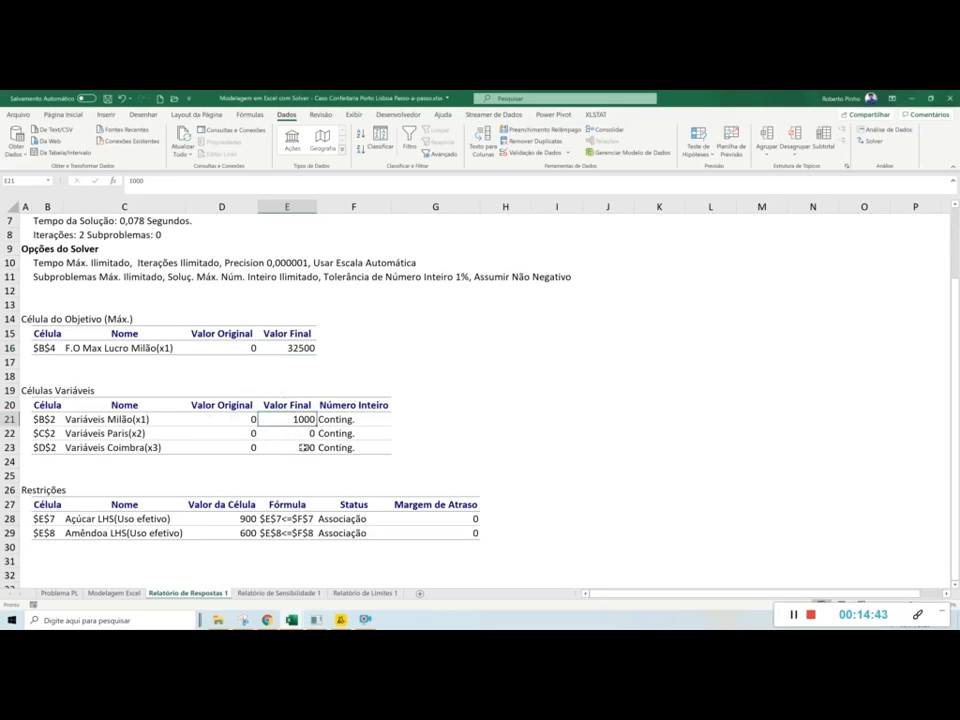
{"action": "left_click", "coordinate": [301, 433]}
{"action": "left_click", "coordinate": [306, 450]}
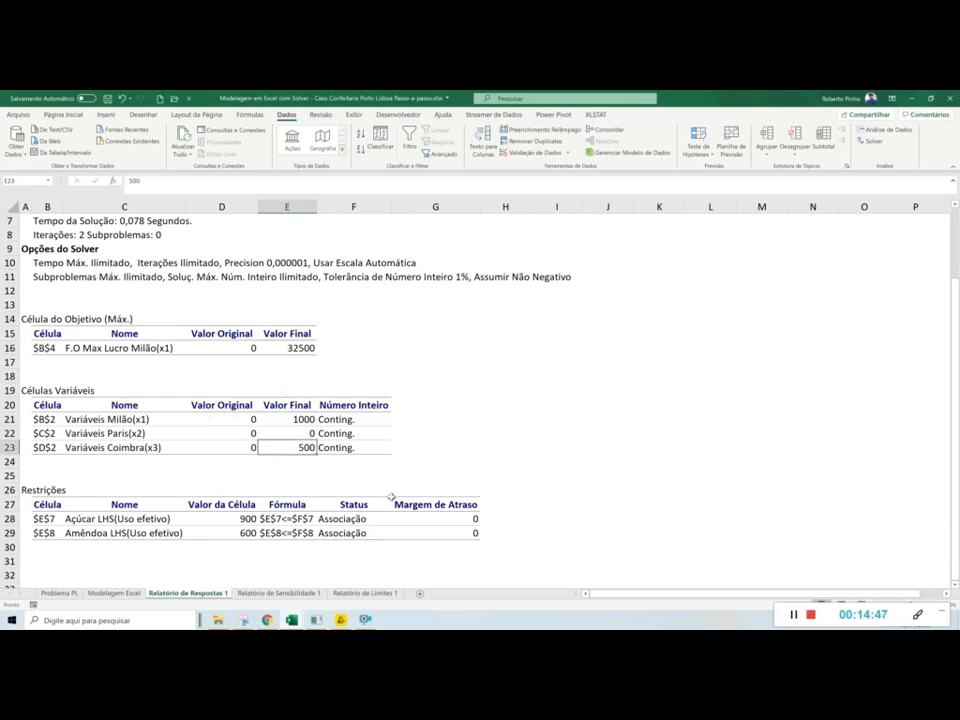
- Fill the Margem de Atraso column of the Restrições table, G27:G29, with light green
{"action": "scroll", "coordinate": [391, 496], "scroll_direction": "down", "scroll_amount": 2}
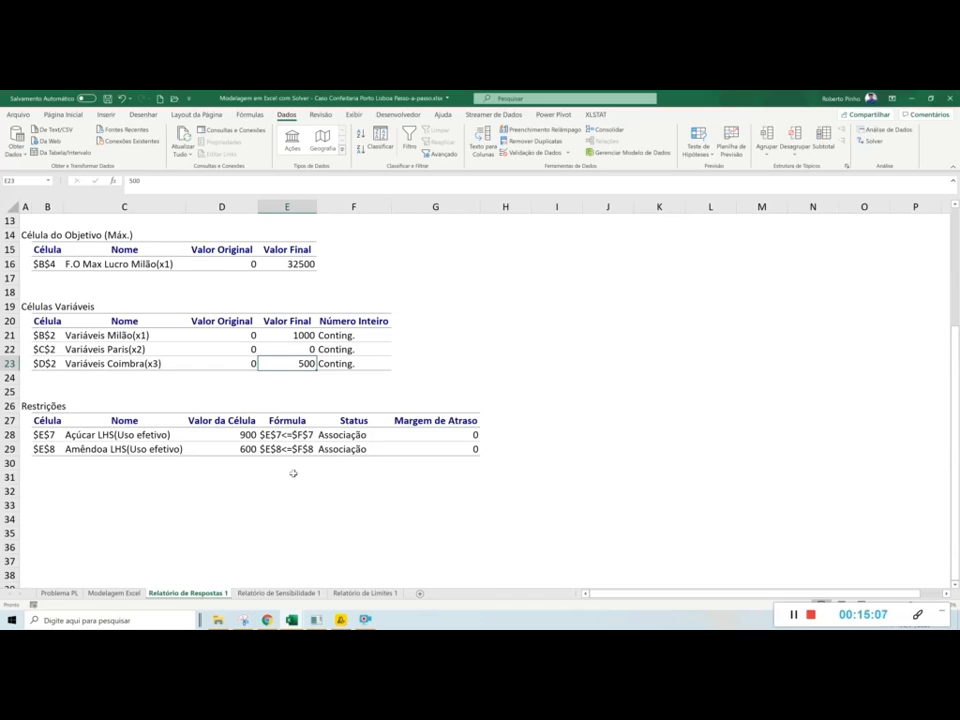
{"action": "left_click_drag", "start_coordinate": [428, 420], "coordinate": [427, 444]}
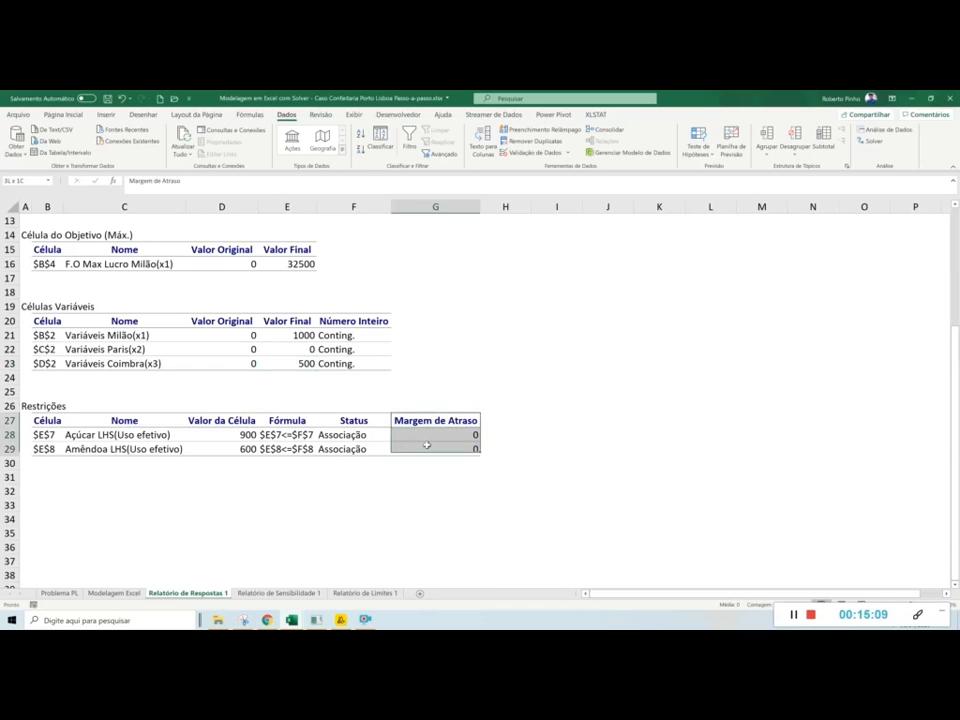
{"action": "left_click", "coordinate": [80, 115]}
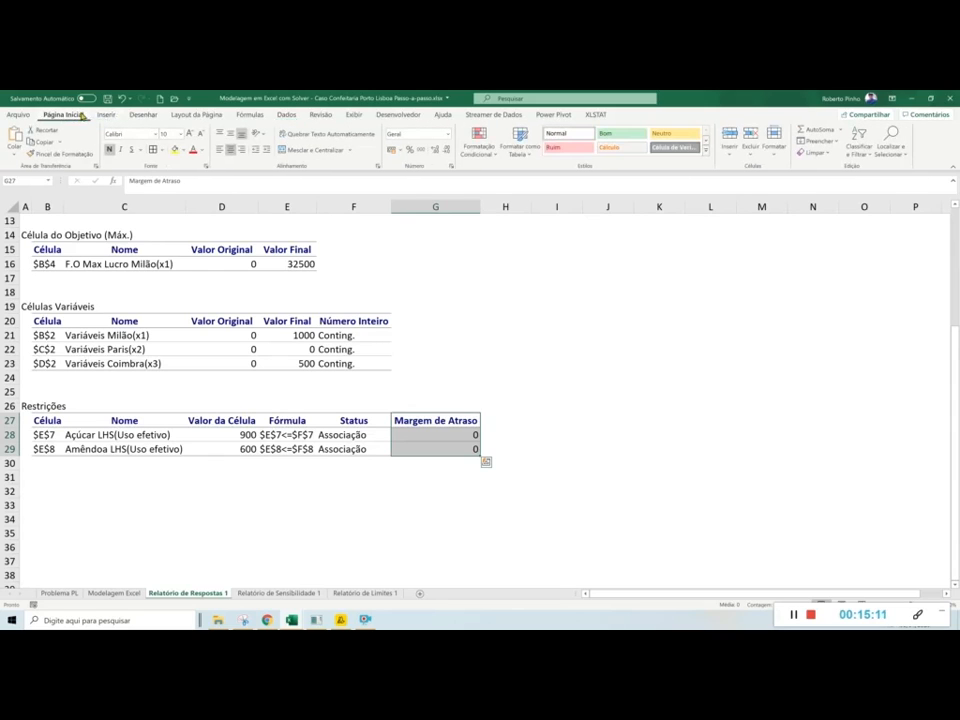
{"action": "left_click", "coordinate": [184, 150]}
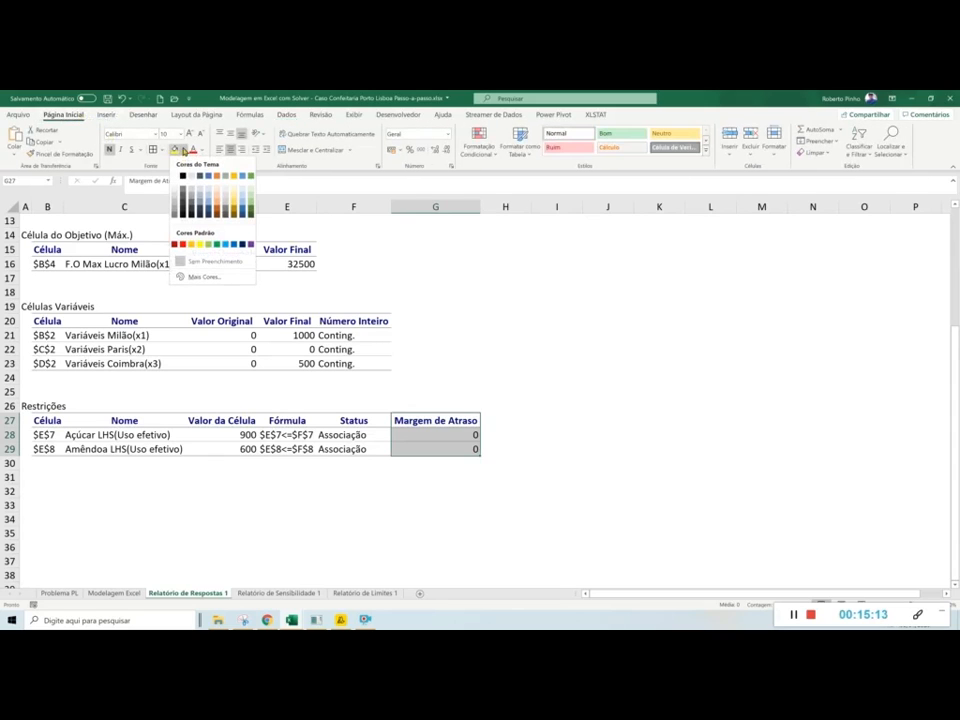
{"action": "left_click", "coordinate": [252, 193]}
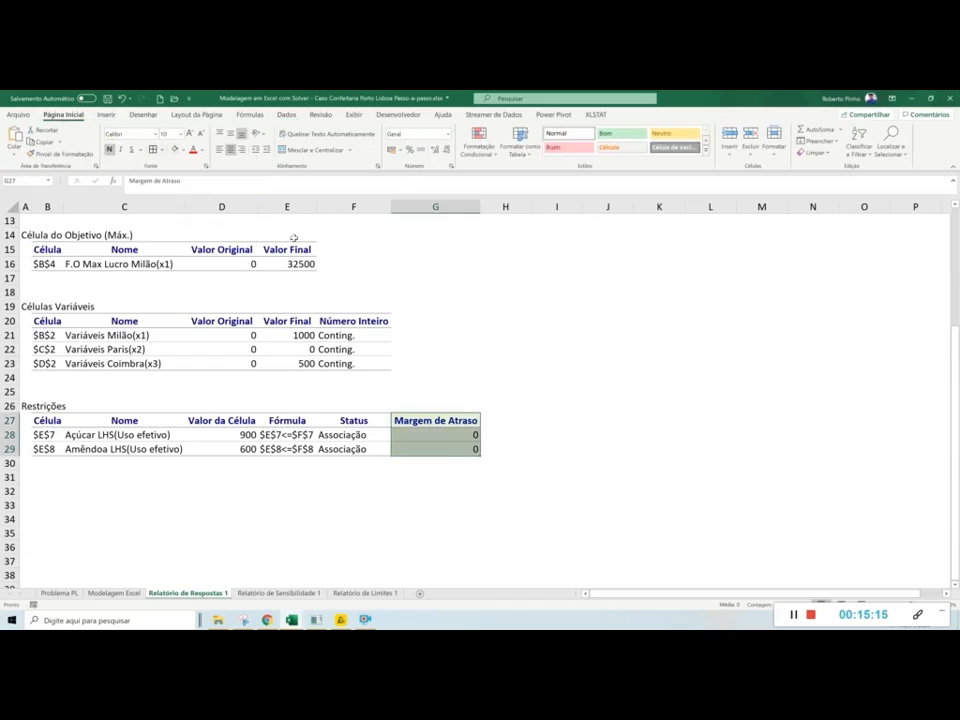
{"action": "left_click", "coordinate": [441, 478]}
- Copy the Margem de atraso table E32:H35 from the other workbook's Relatório de Respostas 1 and paste it at F32 of this workbook's report
{"action": "mouse_move", "coordinate": [290, 620]}
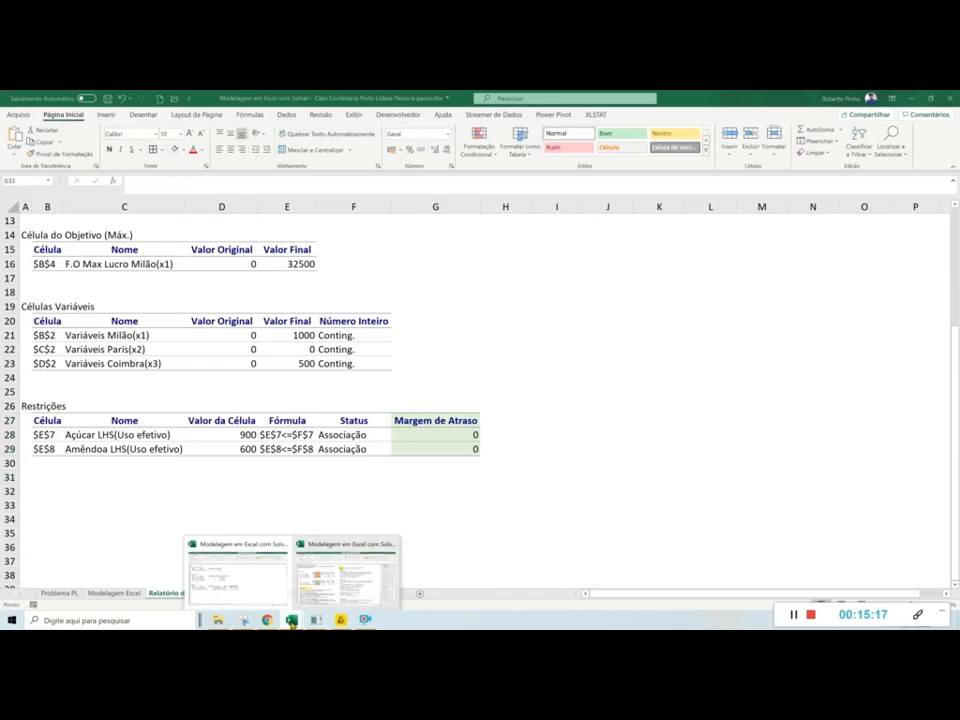
{"action": "left_click", "coordinate": [343, 580]}
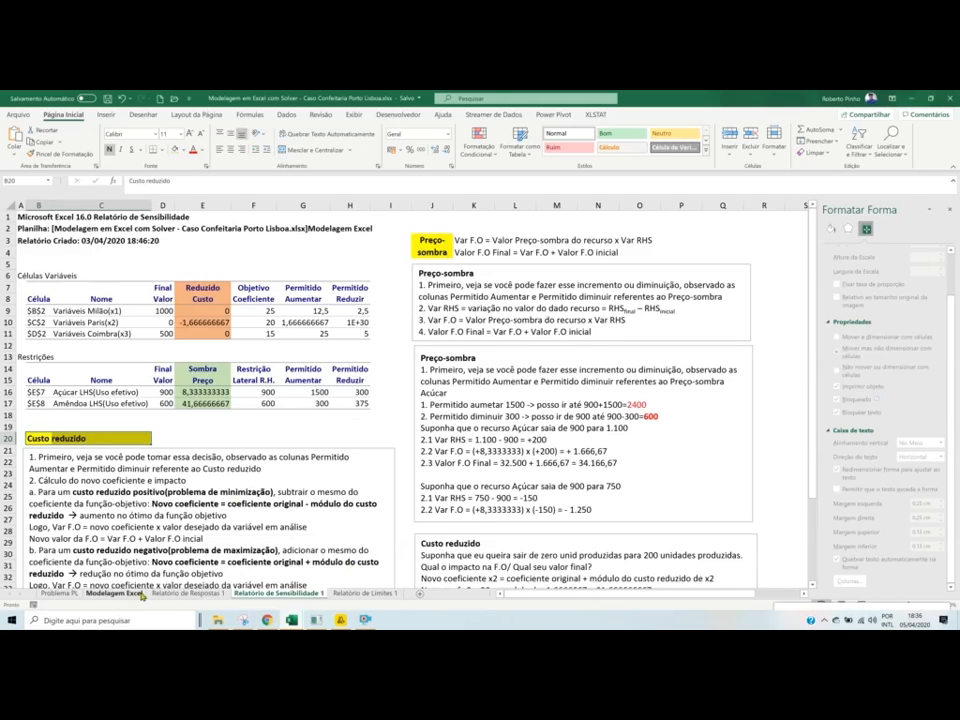
{"action": "left_click", "coordinate": [178, 595]}
{"action": "left_click_drag", "start_coordinate": [300, 449], "coordinate": [530, 499]}
{"action": "key", "text": "ctrl+c"}
{"action": "mouse_move", "coordinate": [291, 620]}
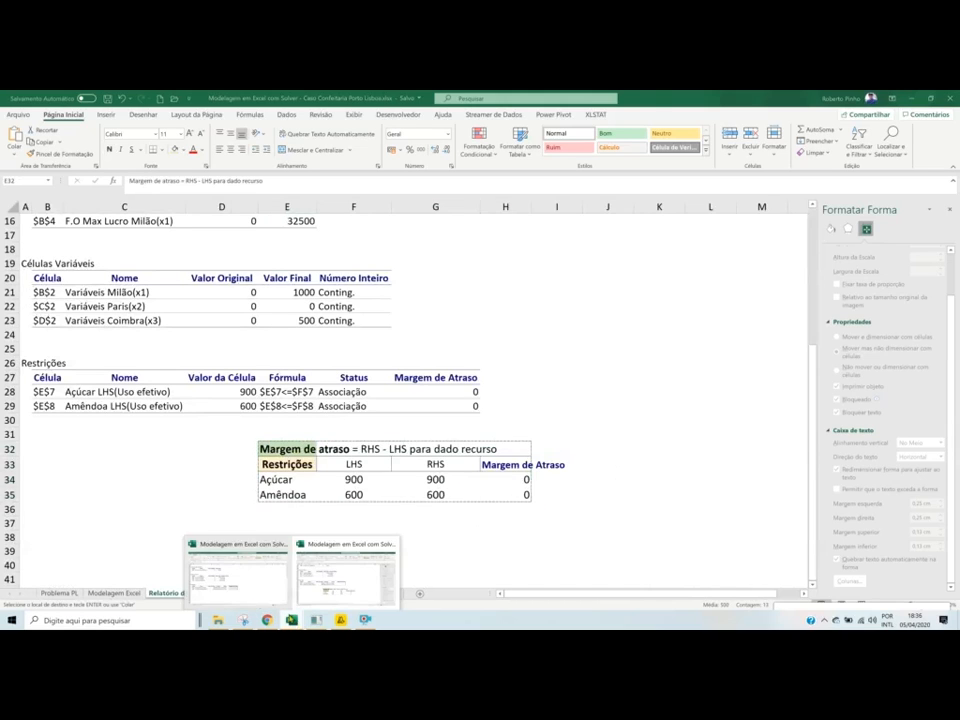
{"action": "left_click", "coordinate": [345, 570]}
{"action": "left_click", "coordinate": [343, 486]}
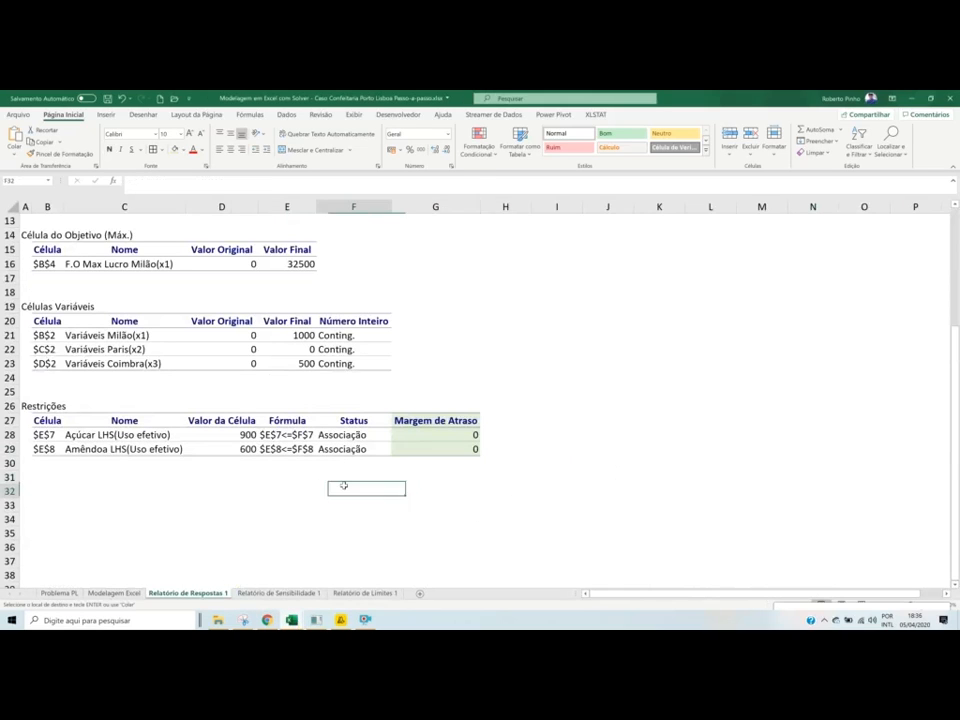
{"action": "key", "text": "ctrl+v"}
- Clear the LHS and RHS values of Açúcar and Amêndoa in the pasted table, G34:H35
{"action": "left_click", "coordinate": [344, 522]}
{"action": "left_click_drag", "start_coordinate": [410, 521], "coordinate": [490, 537]}
{"action": "key", "text": "Delete"}
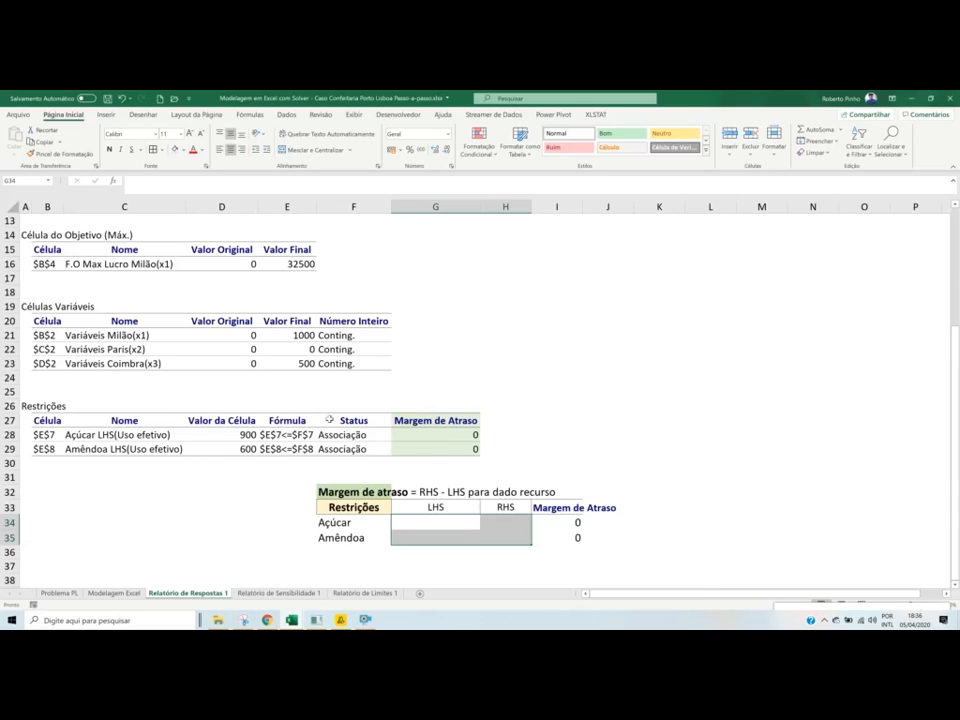
- Compare the slack and status of the two constraints in the report with their RHS and LHS values in Modelagem Excel
{"action": "left_click", "coordinate": [424, 435]}
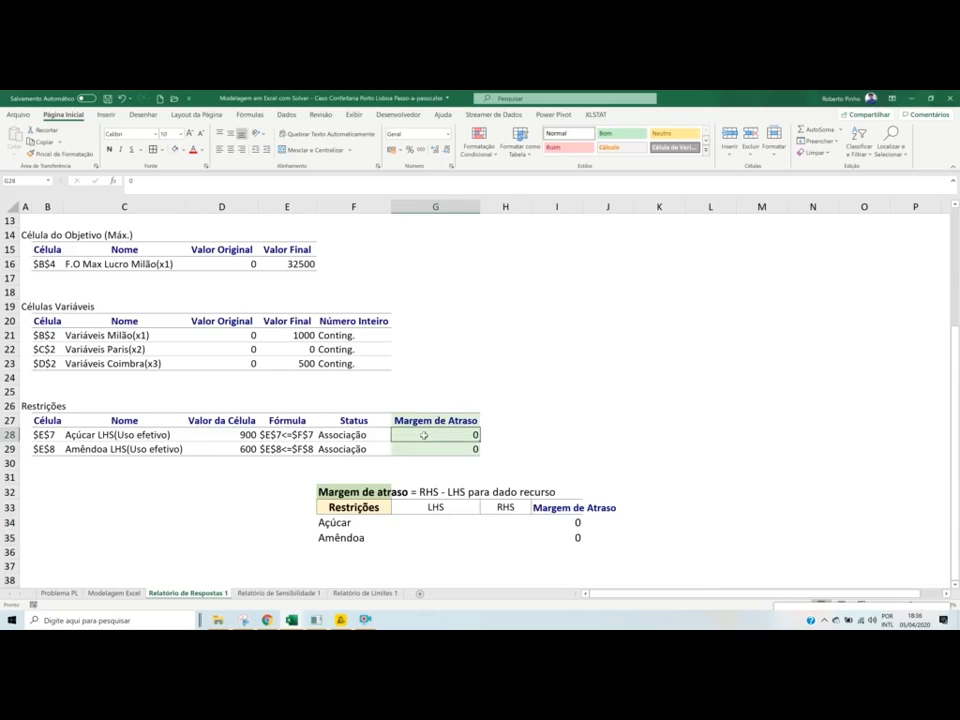
{"action": "left_click_drag", "start_coordinate": [424, 435], "coordinate": [424, 448]}
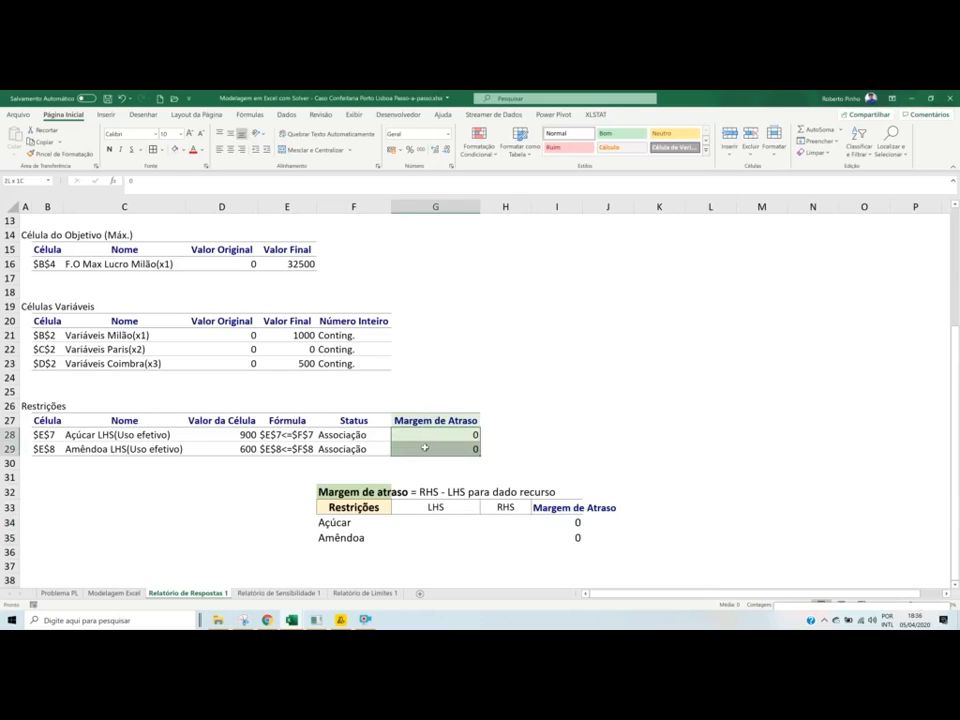
{"action": "left_click", "coordinate": [424, 435]}
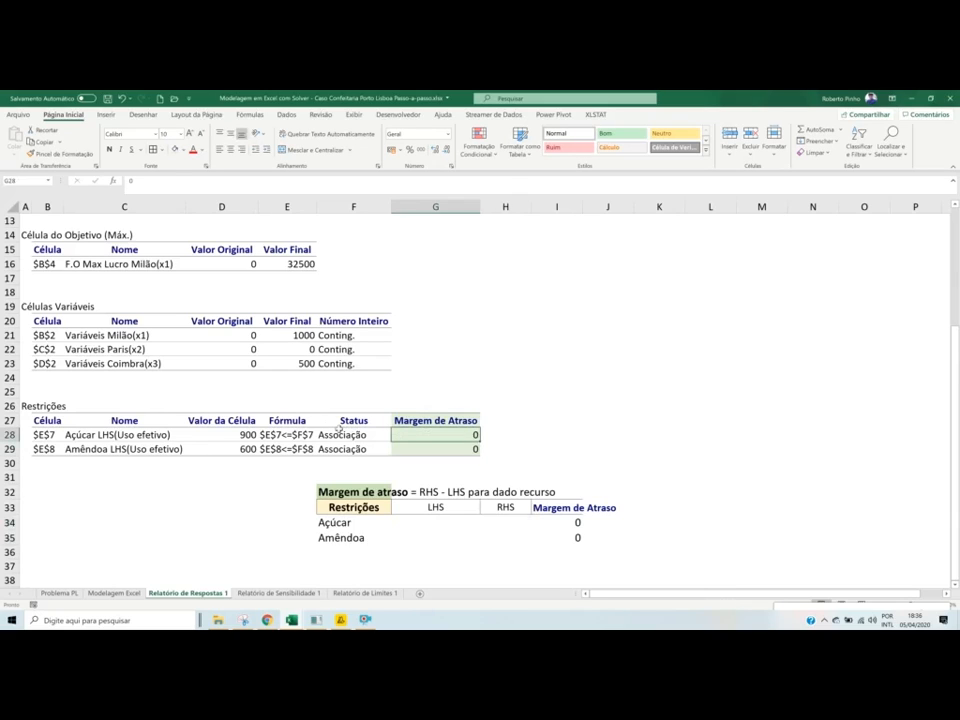
{"action": "left_click", "coordinate": [345, 436]}
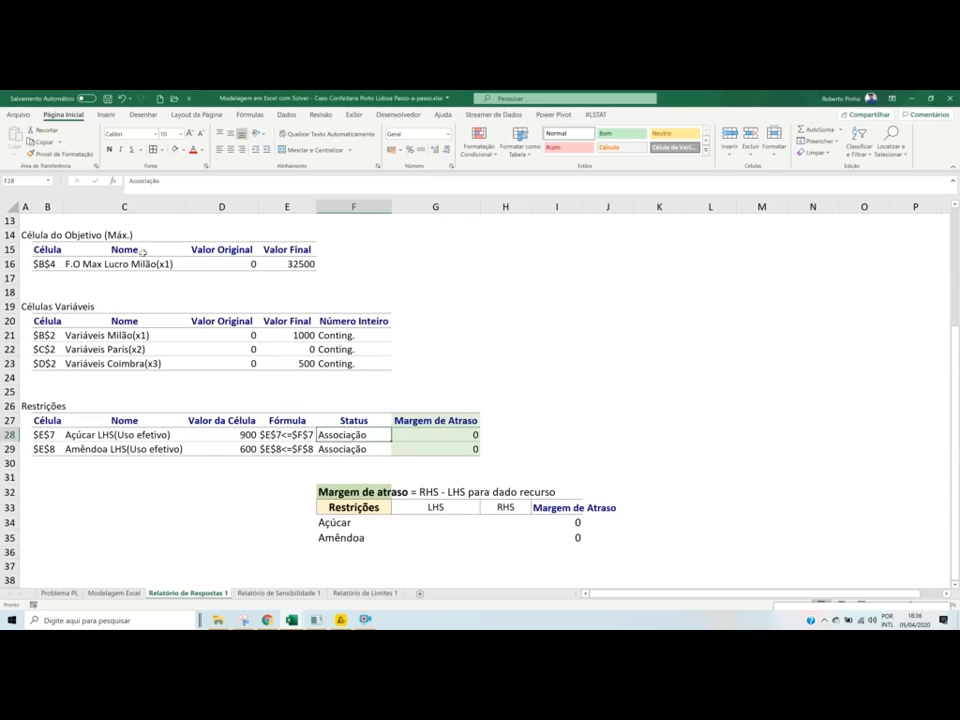
{"action": "left_click", "coordinate": [436, 436]}
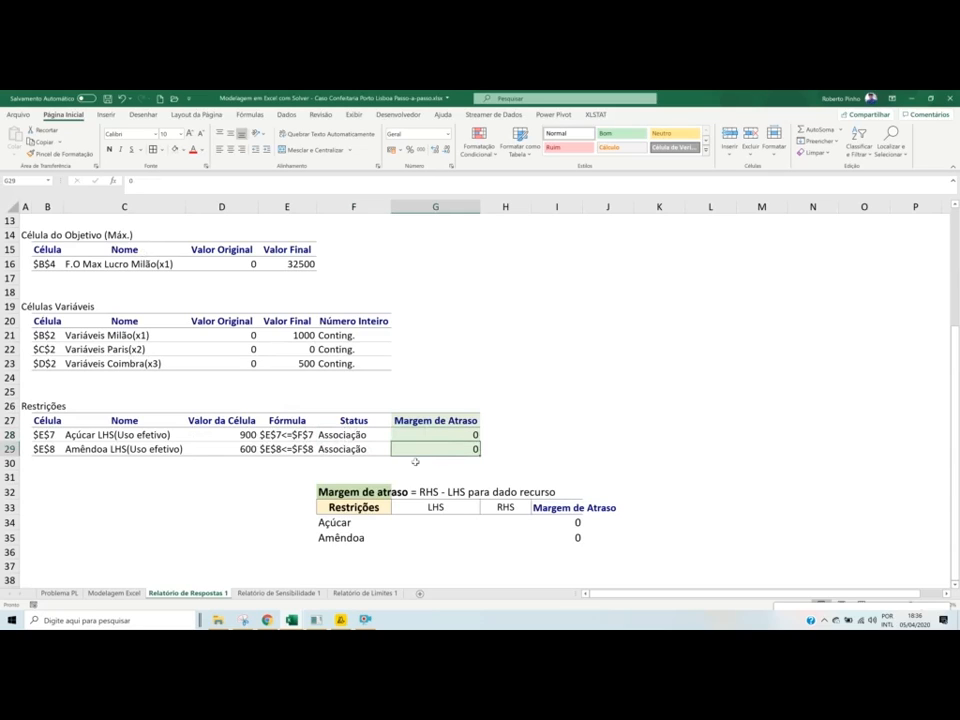
{"action": "left_click", "coordinate": [114, 593]}
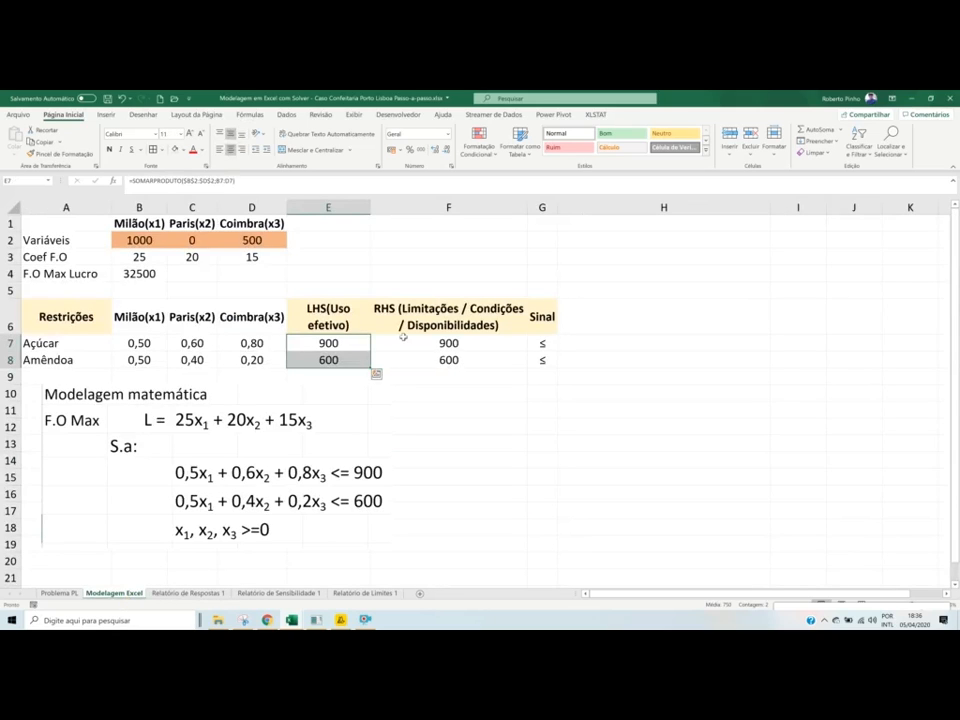
{"action": "left_click_drag", "start_coordinate": [420, 340], "coordinate": [416, 360]}
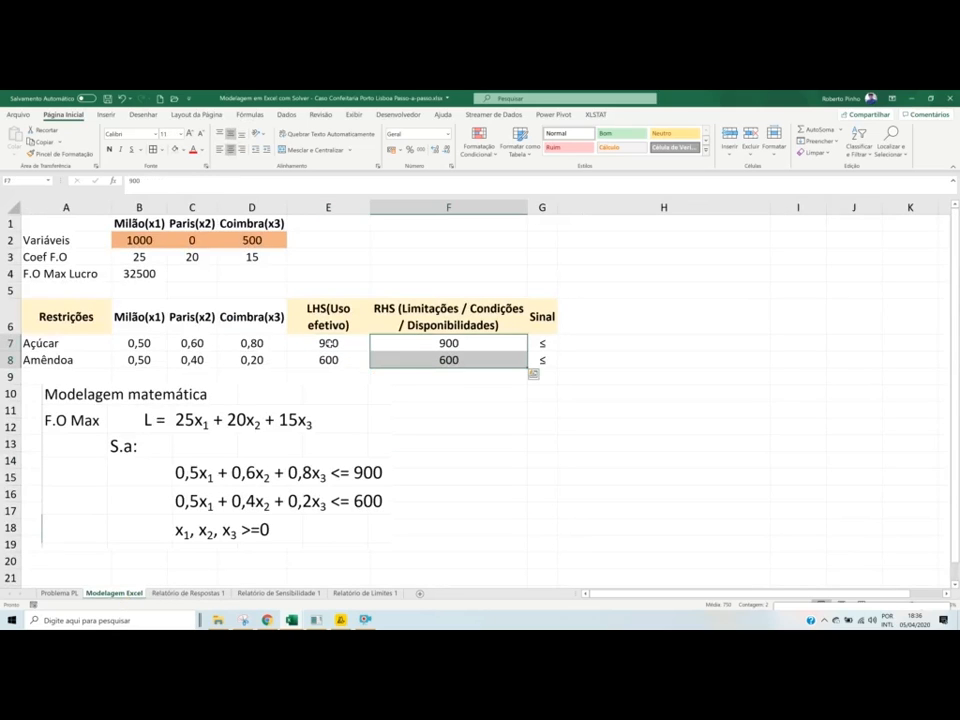
{"action": "left_click_drag", "start_coordinate": [330, 343], "coordinate": [332, 358]}
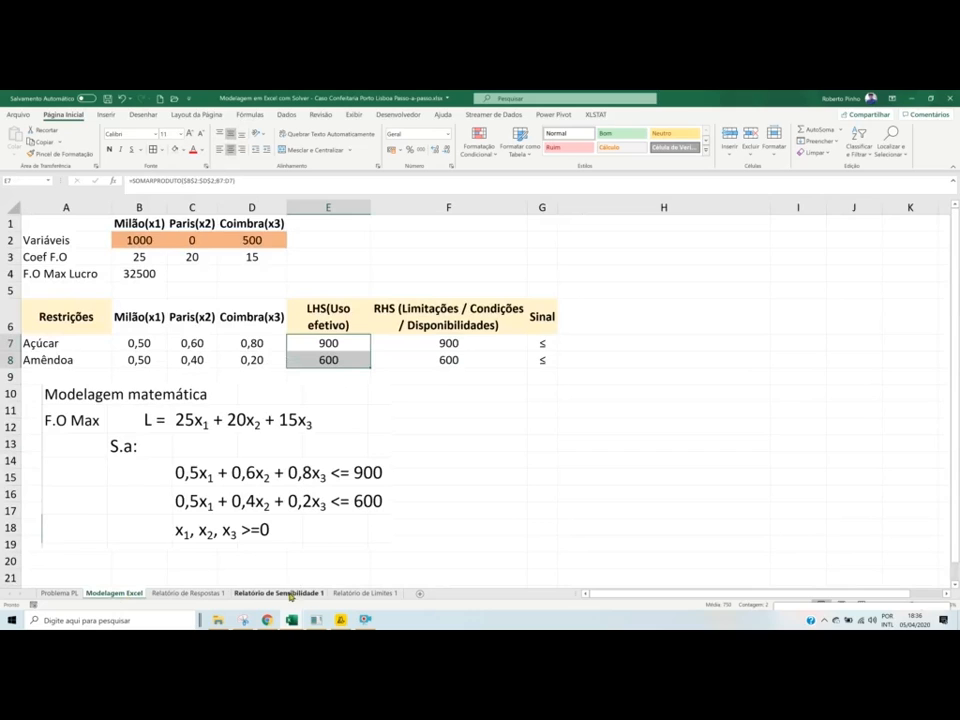
- Enter 900 as both the LHS and the RHS of Açúcar in the Margem de atraso table, G34:H34
{"action": "left_click", "coordinate": [188, 593]}
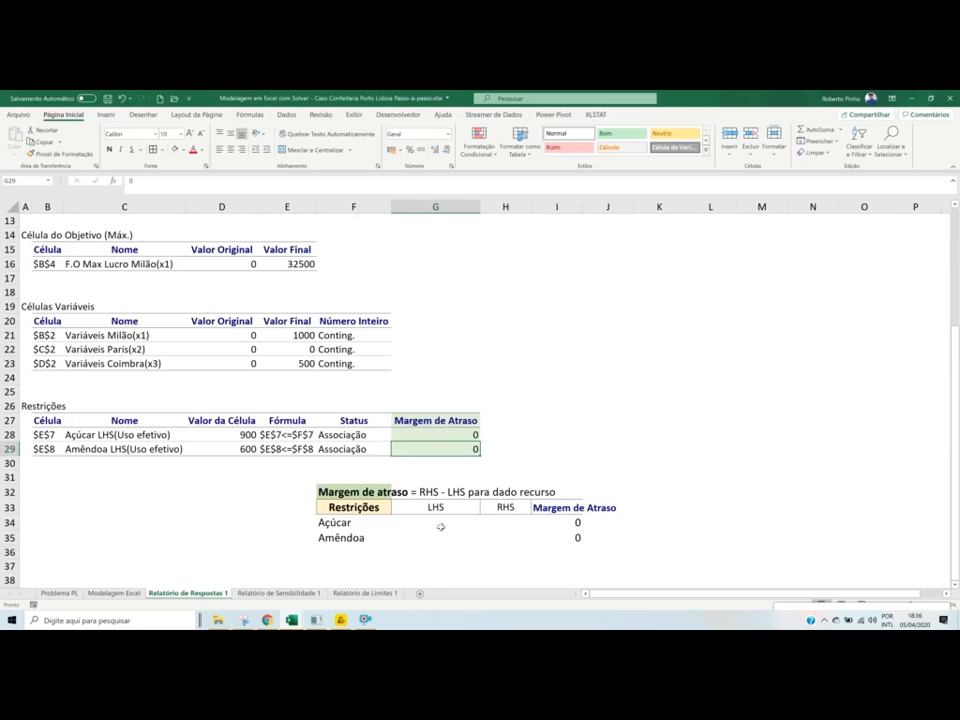
{"action": "scroll", "coordinate": [439, 545], "scroll_direction": "down", "scroll_amount": 2}
{"action": "mouse_move", "coordinate": [360, 627]}
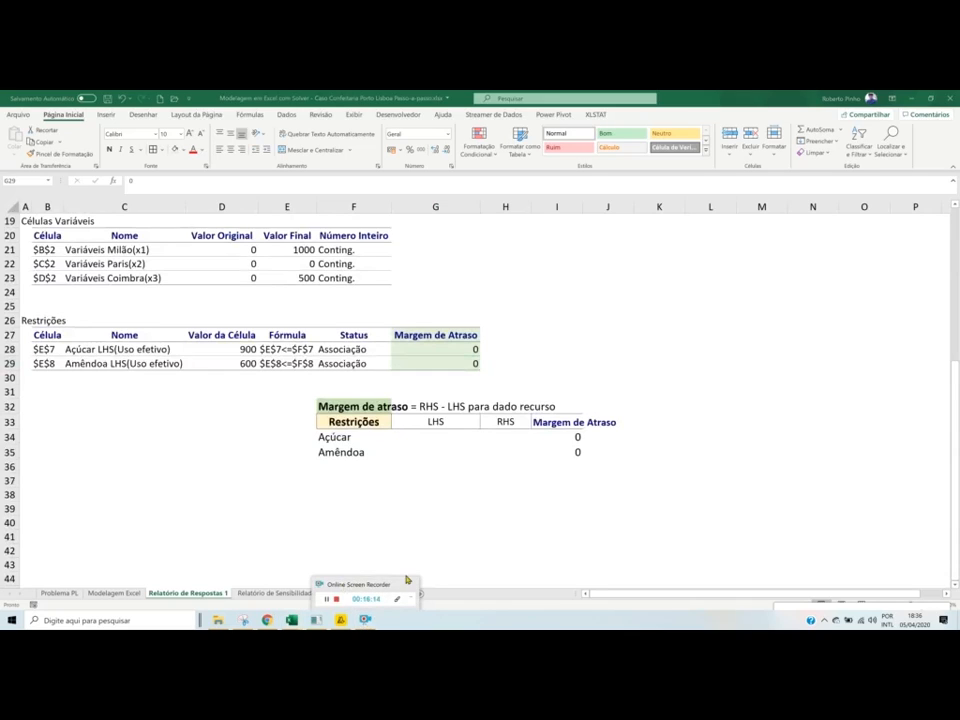
{"action": "left_click", "coordinate": [376, 591]}
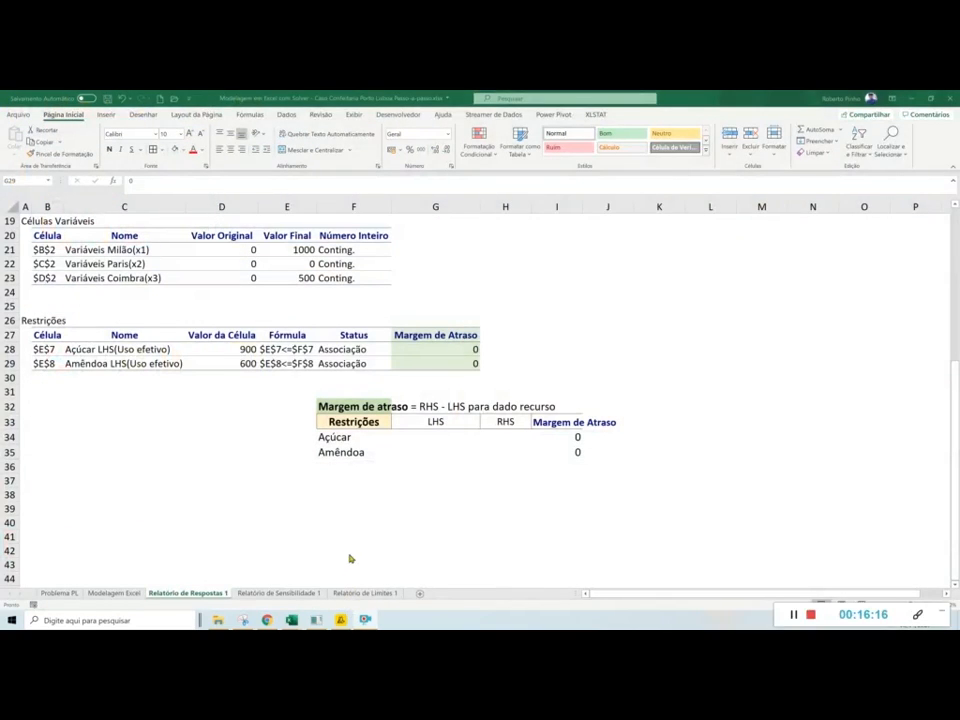
{"action": "left_click", "coordinate": [429, 437]}
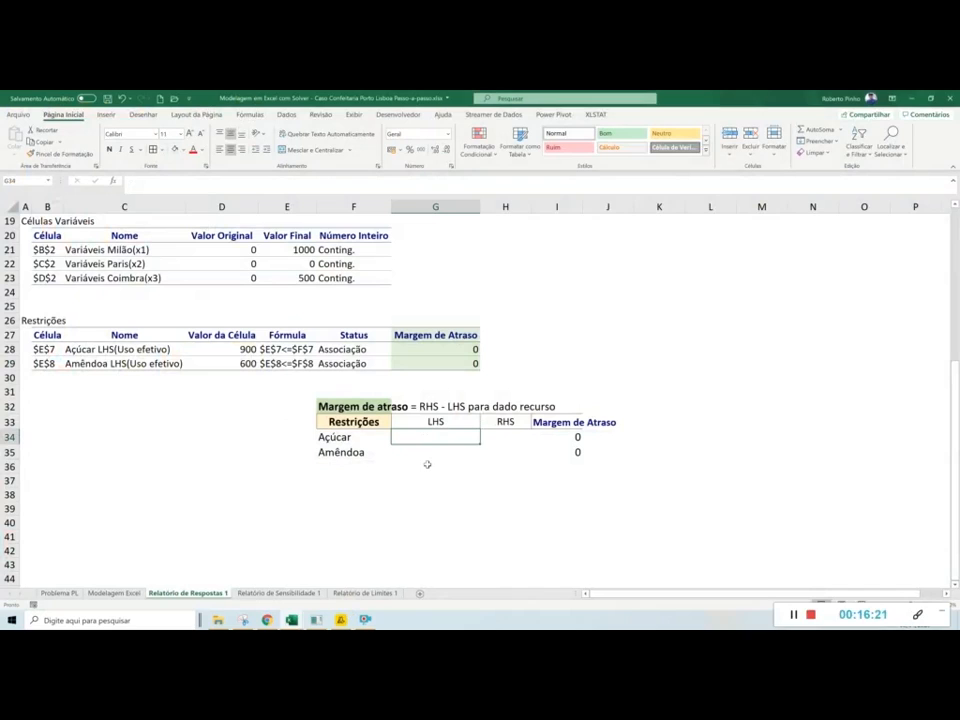
{"action": "type", "text": "900"}
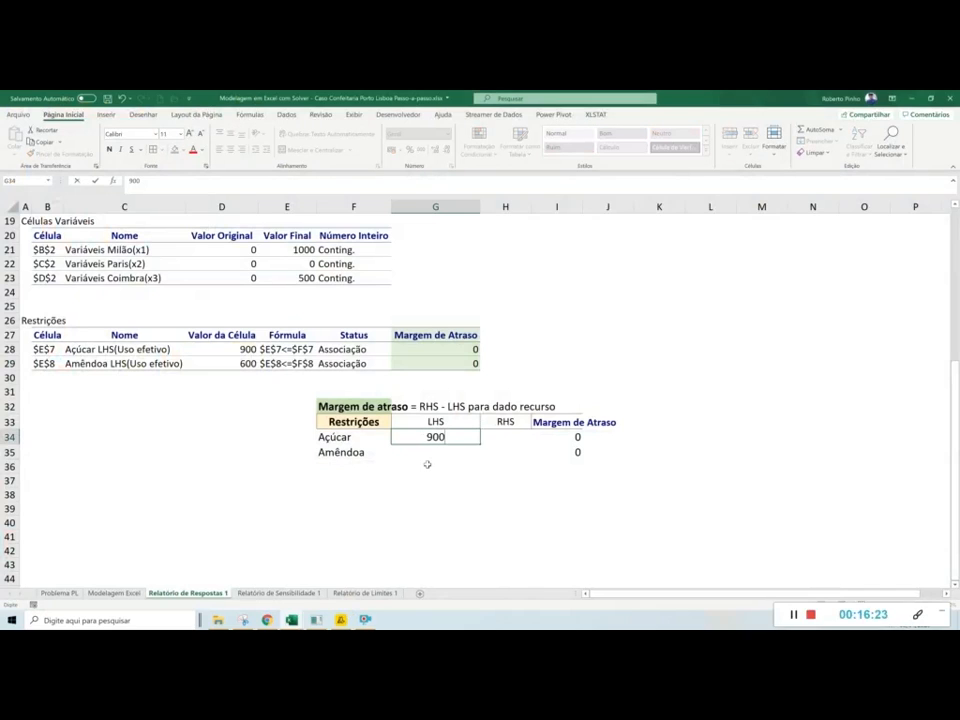
{"action": "key", "text": "Tab"}
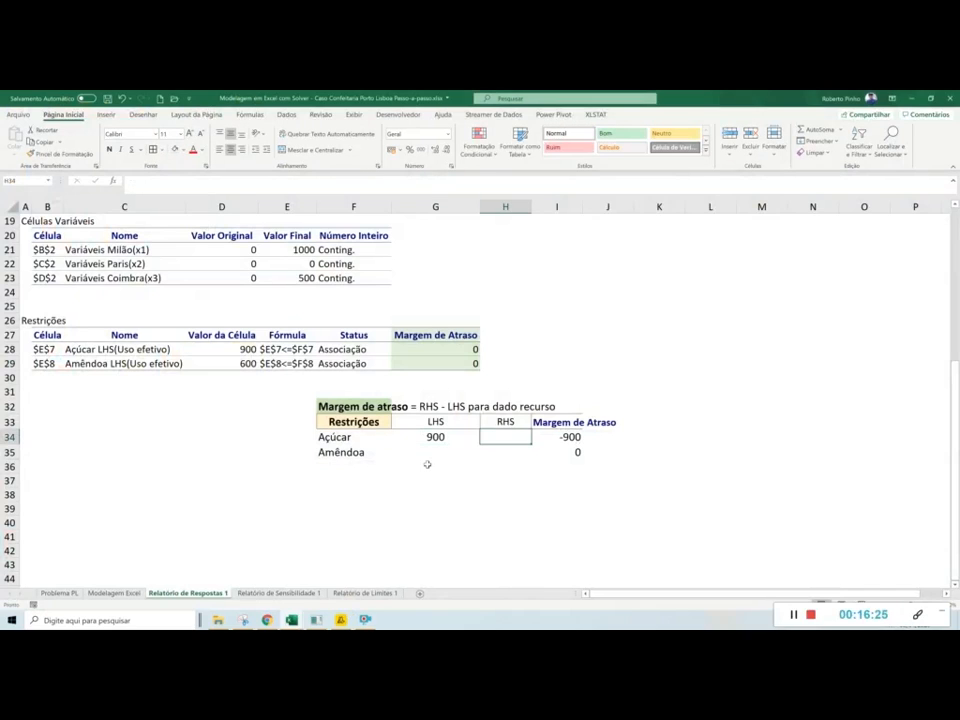
{"action": "type", "text": "900"}
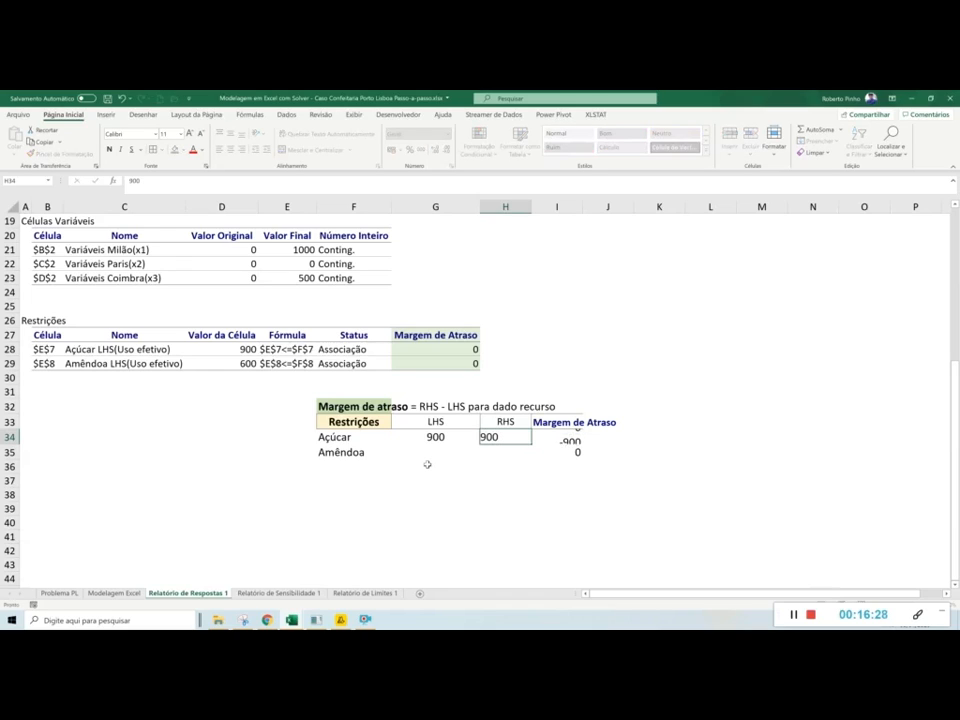
{"action": "key", "text": "Tab"}
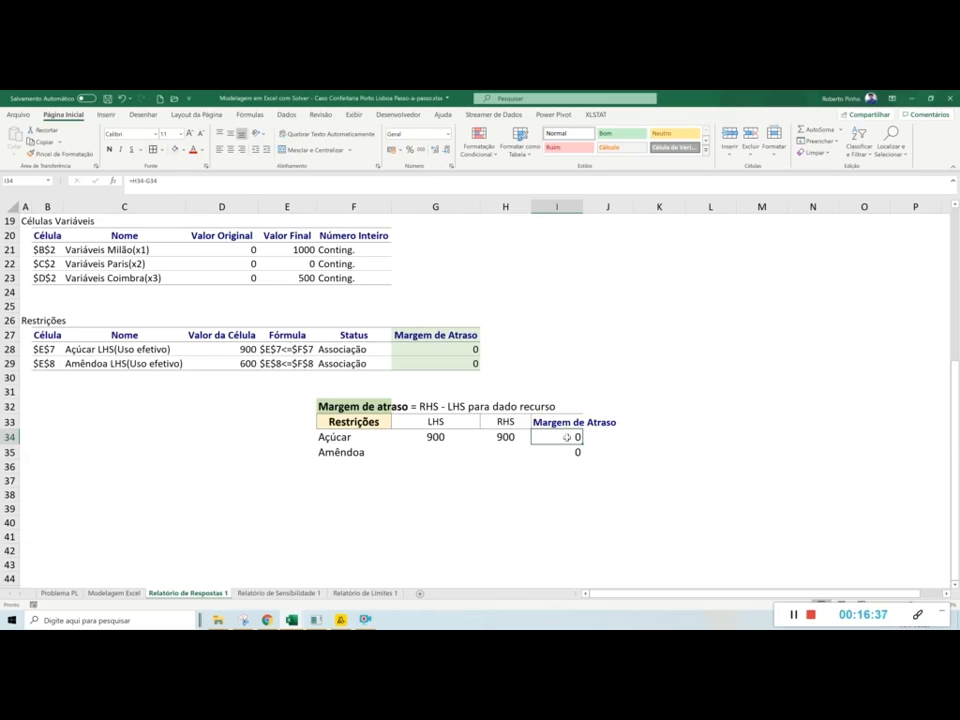
- Enter 600 as both the LHS and the RHS of Amêndoa in the Margem de atraso table, G35:H35, and save the workbook
{"action": "left_click", "coordinate": [440, 453]}
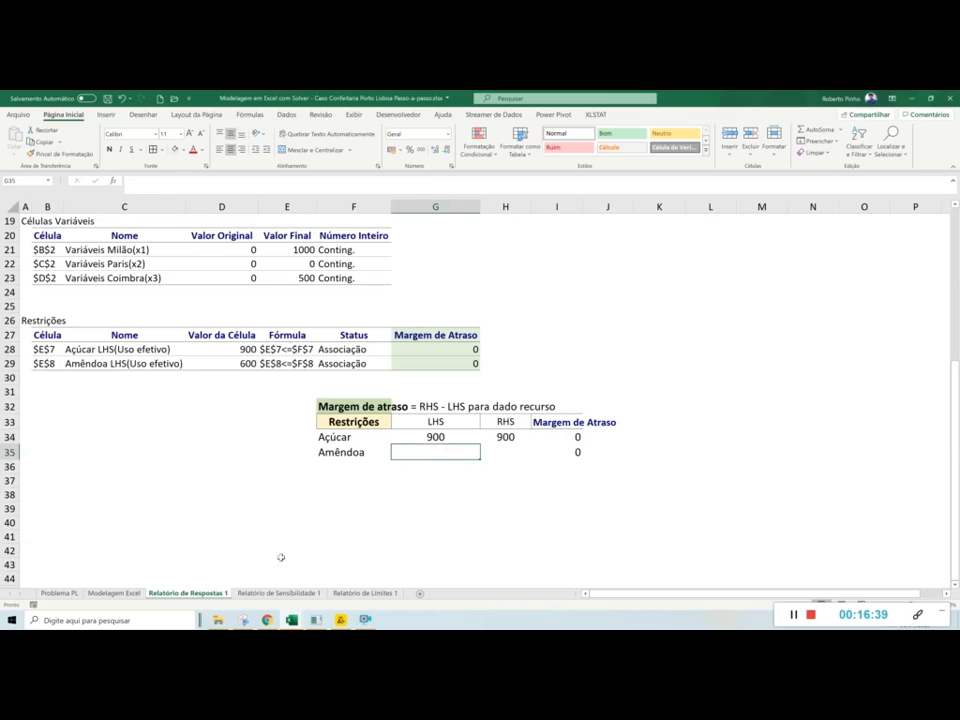
{"action": "left_click", "coordinate": [118, 593]}
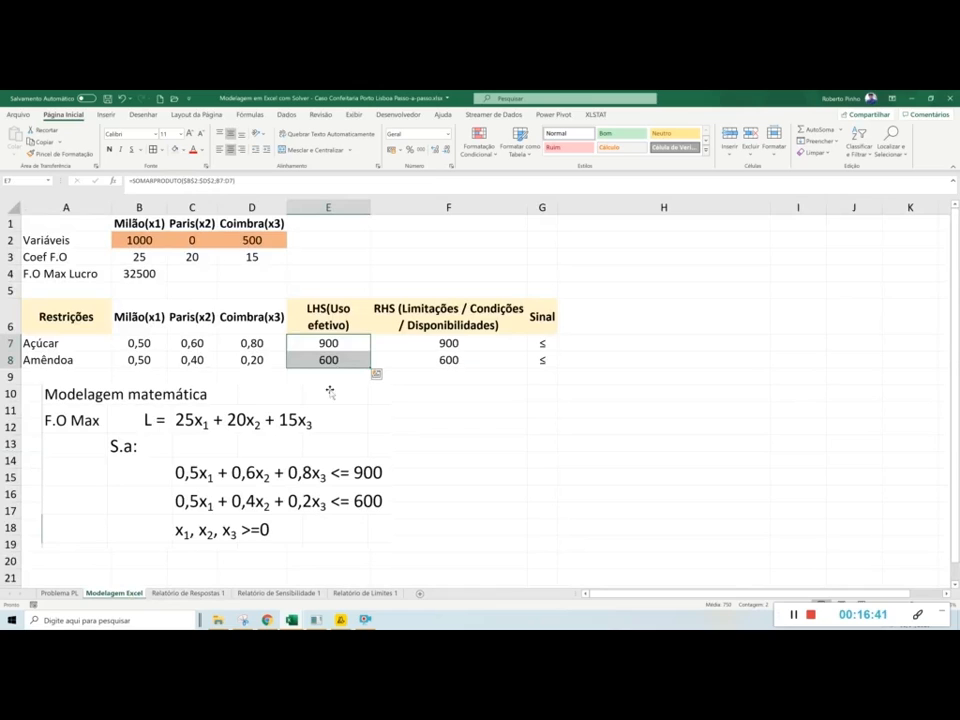
{"action": "left_click", "coordinate": [352, 359]}
{"action": "left_click", "coordinate": [441, 359]}
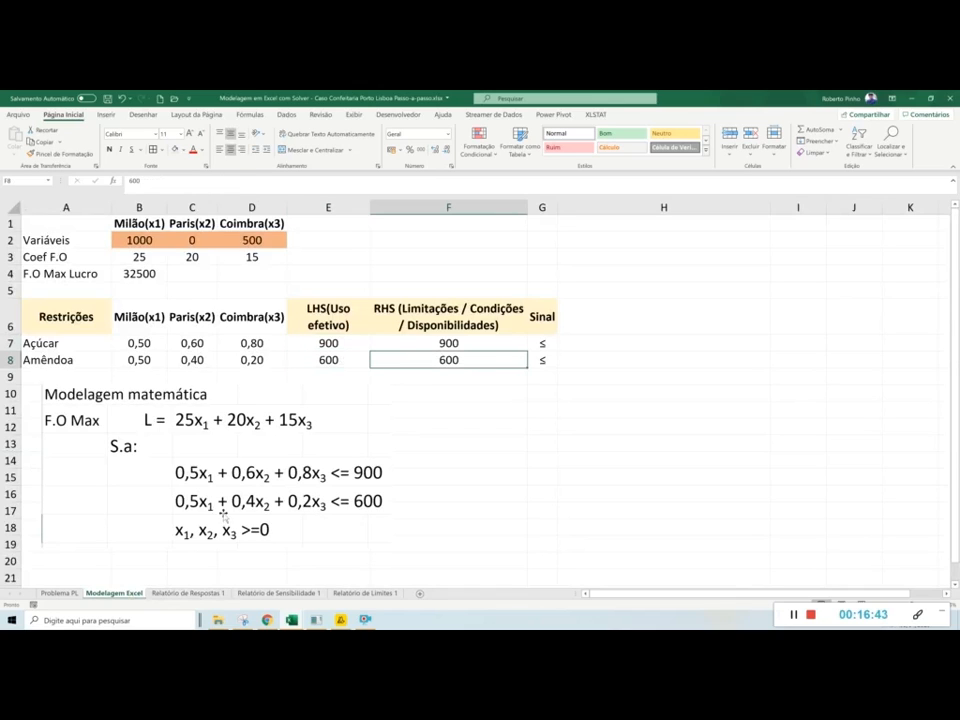
{"action": "left_click", "coordinate": [195, 593]}
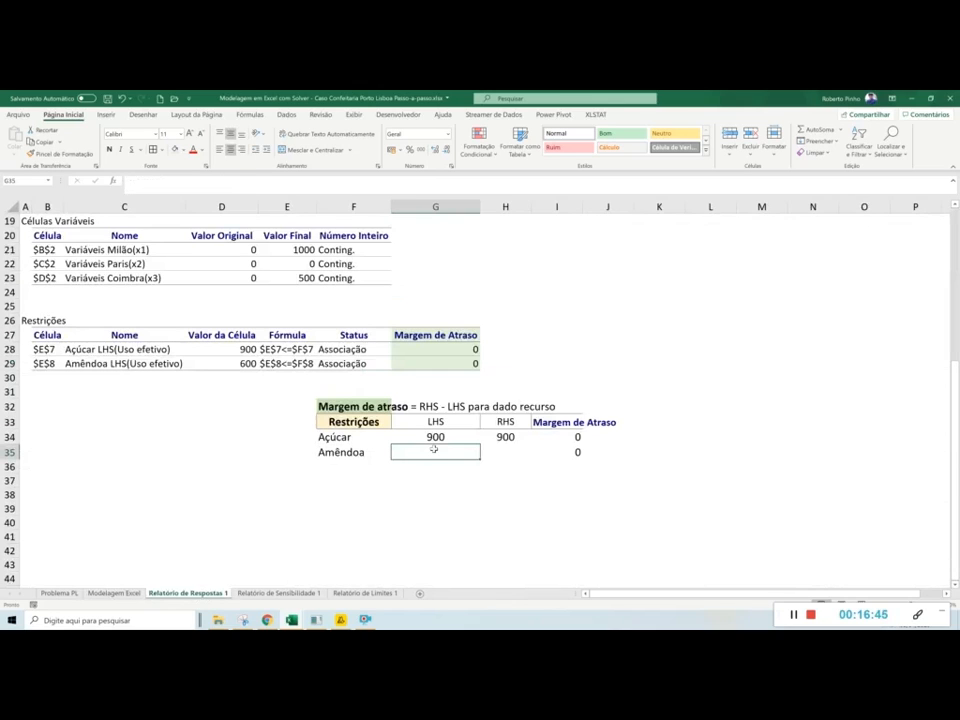
{"action": "type", "text": "600"}
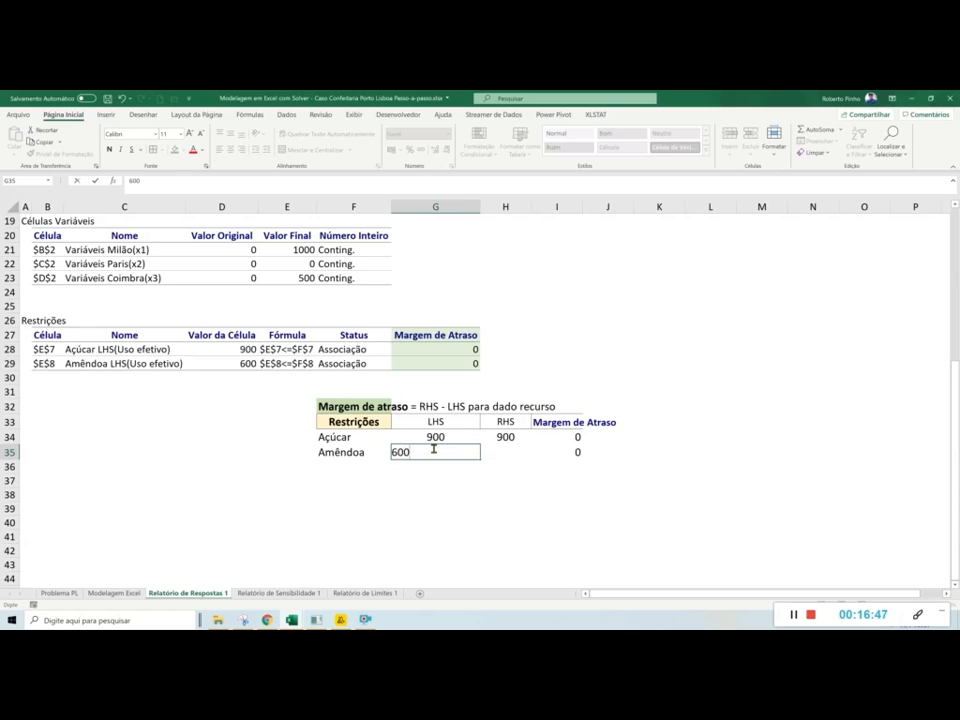
{"action": "key", "text": "Tab"}
{"action": "type", "text": "600"}
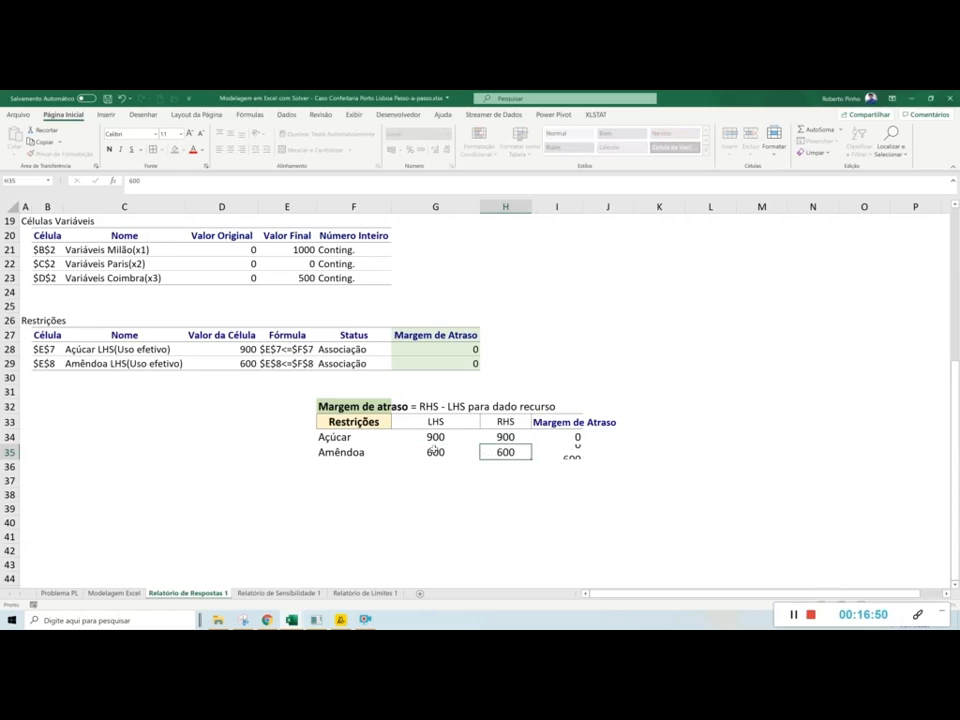
{"action": "key", "text": "Tab"}
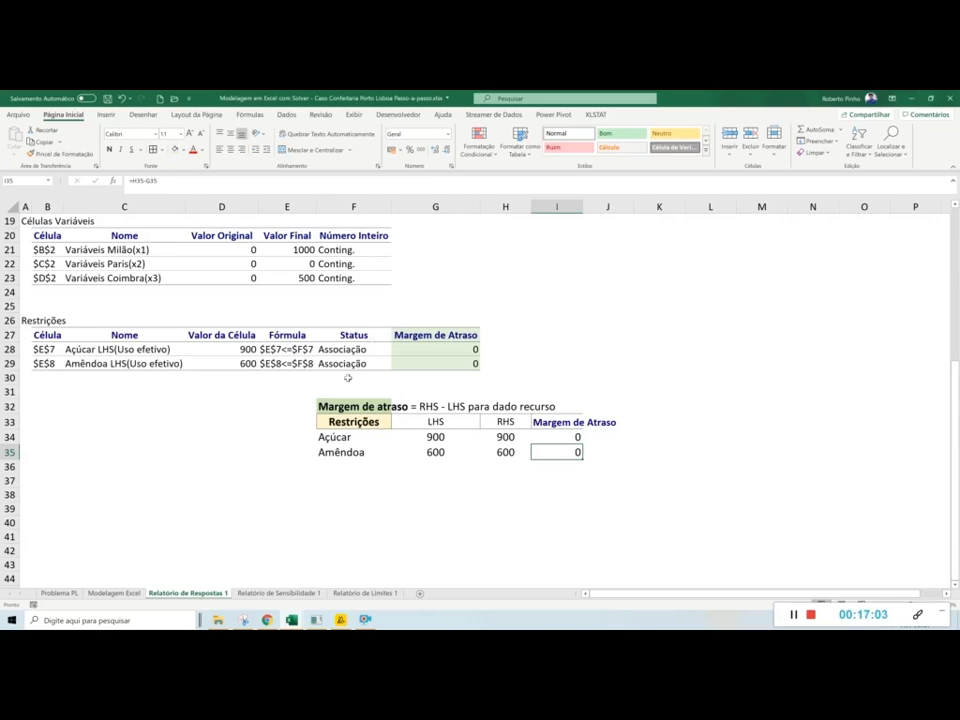
{"action": "key", "text": "ctrl+s"}
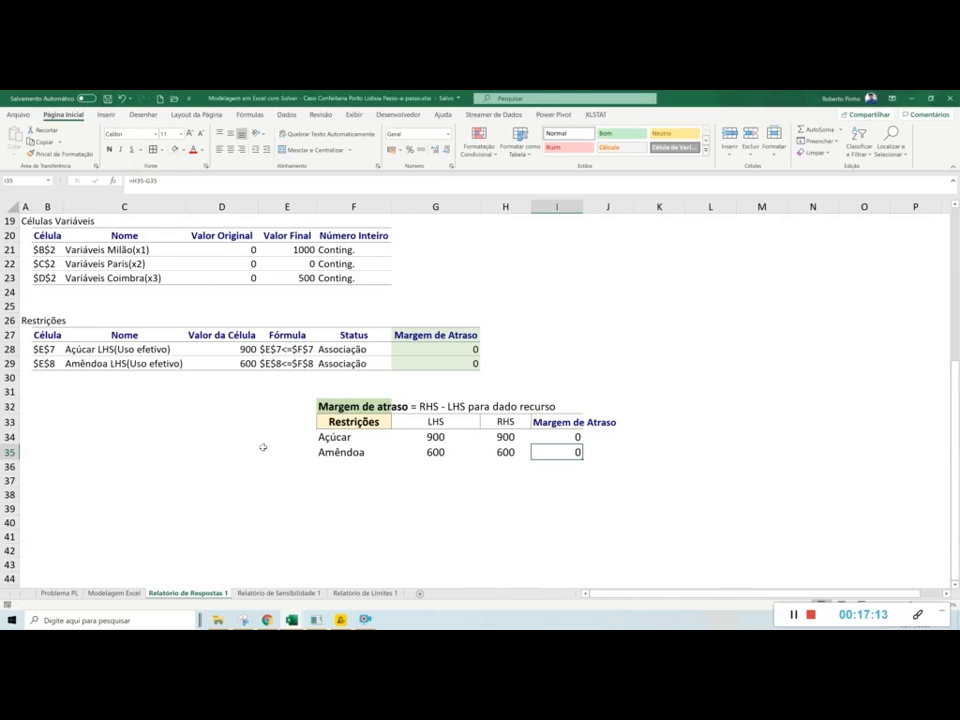
- Fill the Sombra Preço column of the constraints, E14:E17, with light green in Relatório de Sensibilidade 1
{"action": "left_click", "coordinate": [280, 594]}
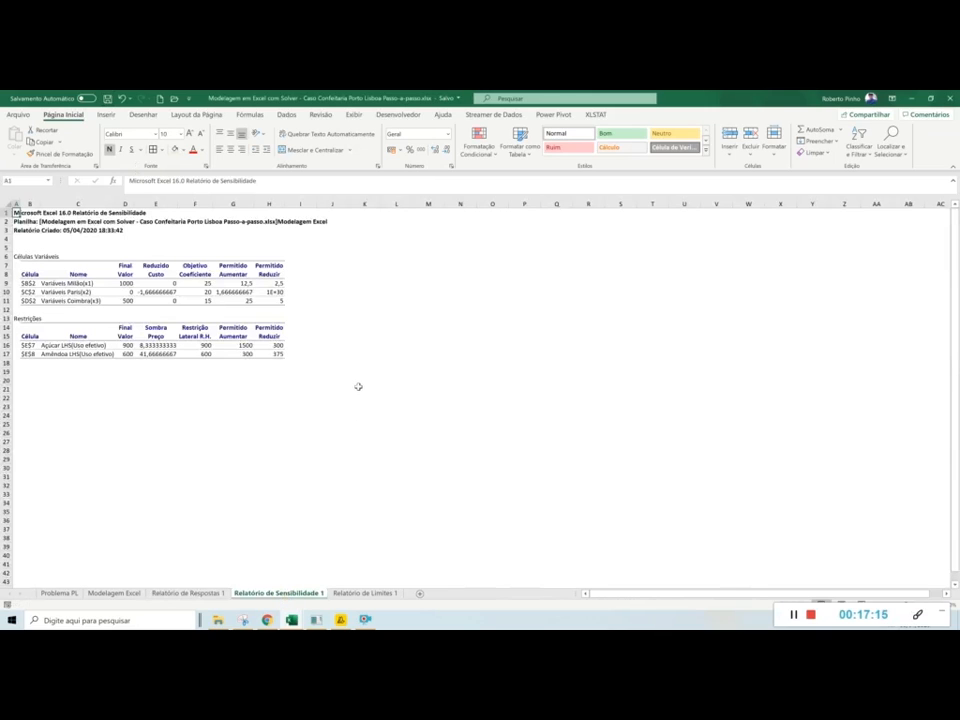
{"action": "scroll", "coordinate": [358, 386], "scroll_direction": "up", "scroll_amount": 1}
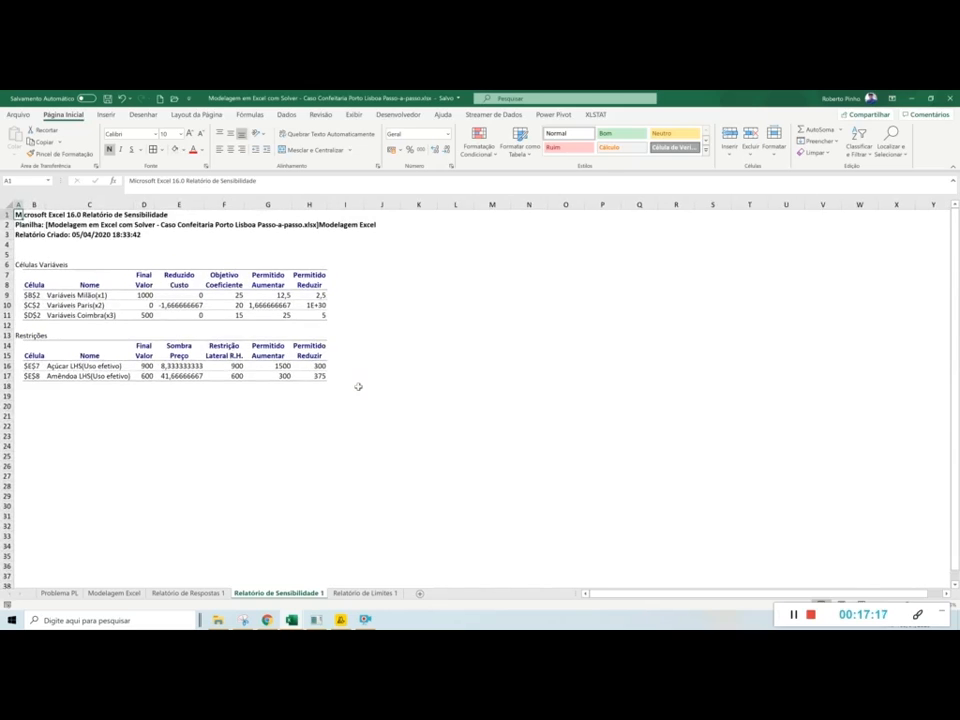
{"action": "scroll", "coordinate": [358, 386], "scroll_direction": "up", "scroll_amount": 1}
{"action": "scroll", "coordinate": [358, 386], "scroll_direction": "up", "scroll_amount": 1}
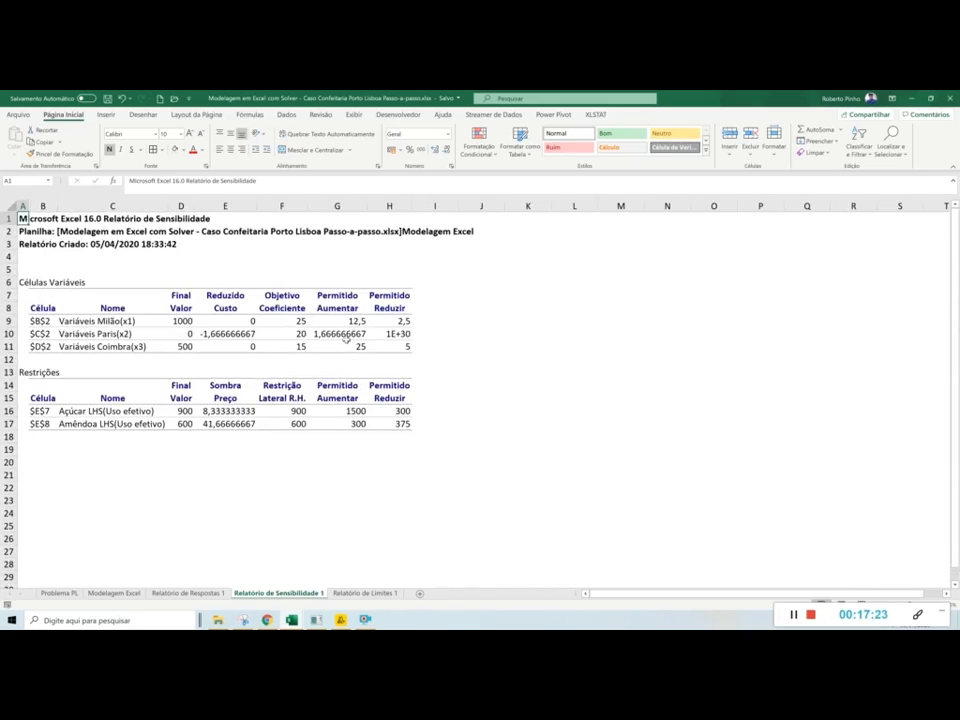
{"action": "left_click_drag", "start_coordinate": [225, 386], "coordinate": [228, 425]}
{"action": "scroll", "coordinate": [336, 435], "scroll_direction": "up", "scroll_amount": 1}
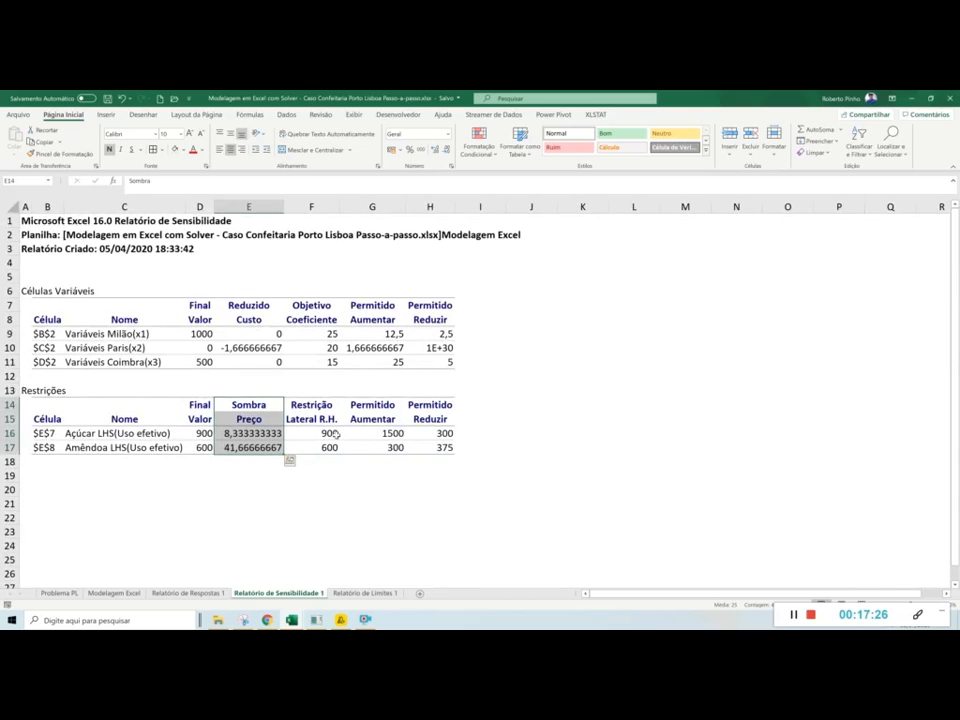
{"action": "left_click", "coordinate": [175, 149]}
{"action": "left_click", "coordinate": [275, 474]}
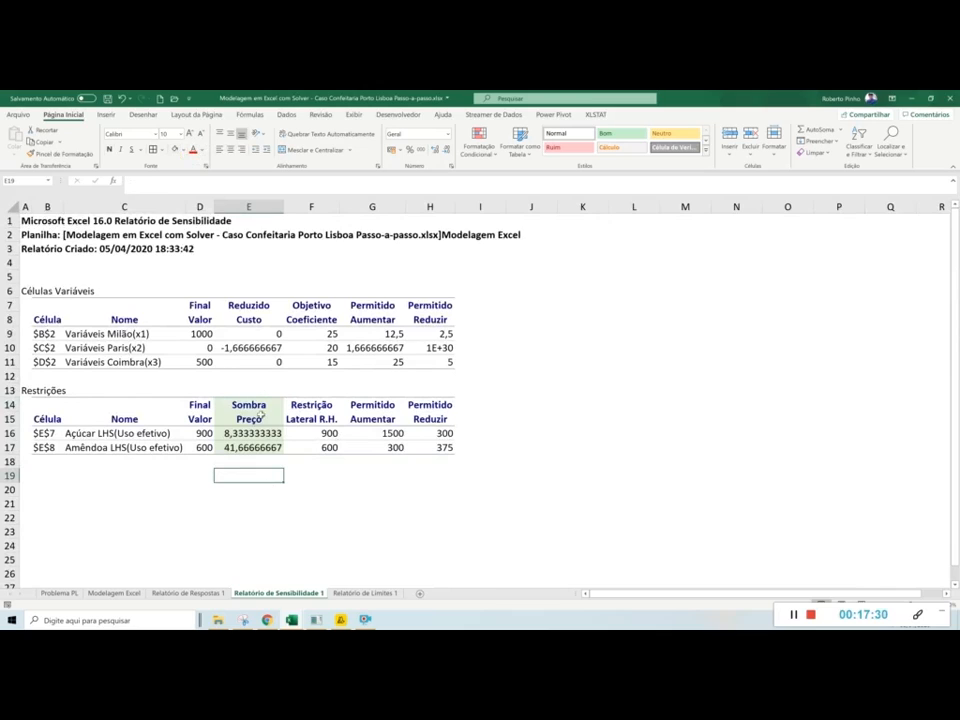
- Fill the Reduzido Custo column of the variable cells, E7:E11, with light orange
{"action": "left_click_drag", "start_coordinate": [249, 306], "coordinate": [250, 355]}
{"action": "left_click", "coordinate": [183, 149]}
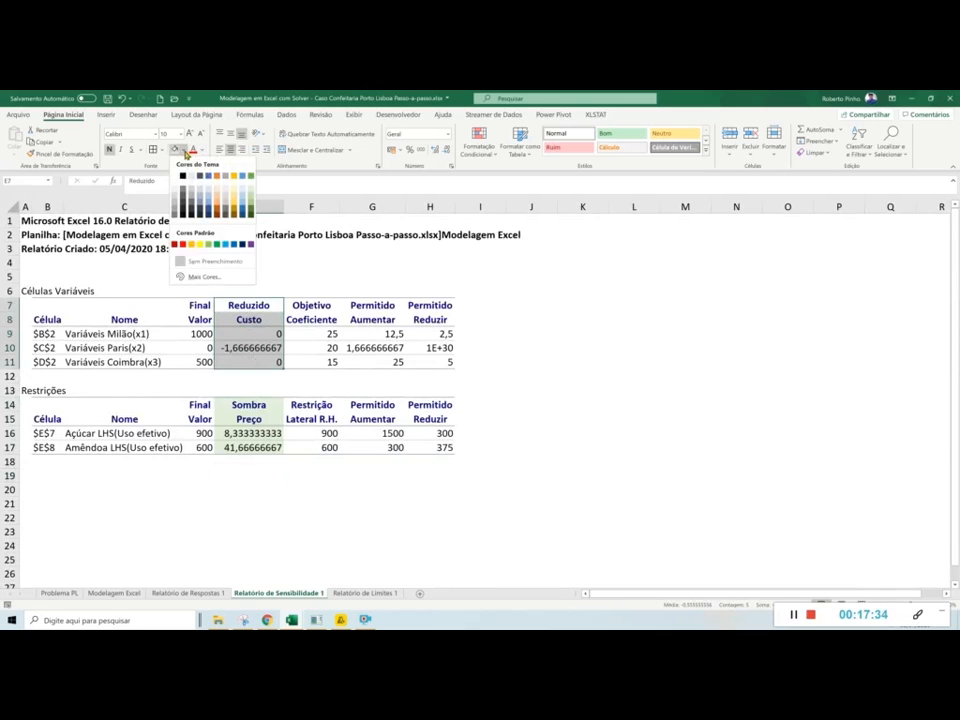
{"action": "left_click", "coordinate": [217, 193]}
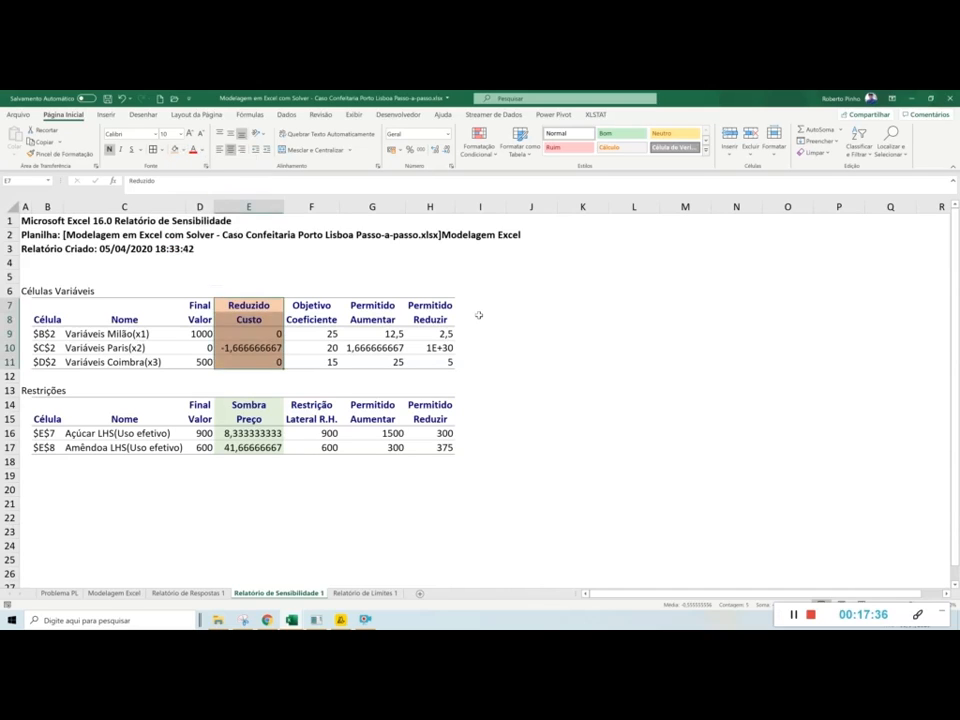
{"action": "left_click", "coordinate": [488, 320]}
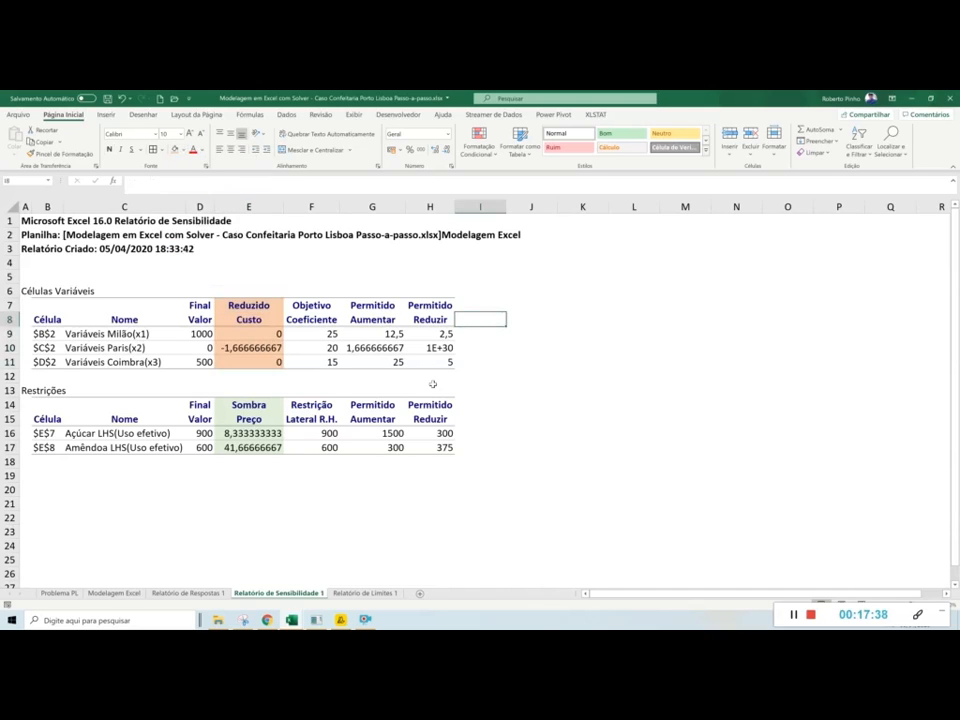
- Copy the yellow Preço-sombra label J3 from the other workbook's Relatório de Sensibilidade 1 and paste it at J5 of this workbook's report
{"action": "mouse_move", "coordinate": [296, 622]}
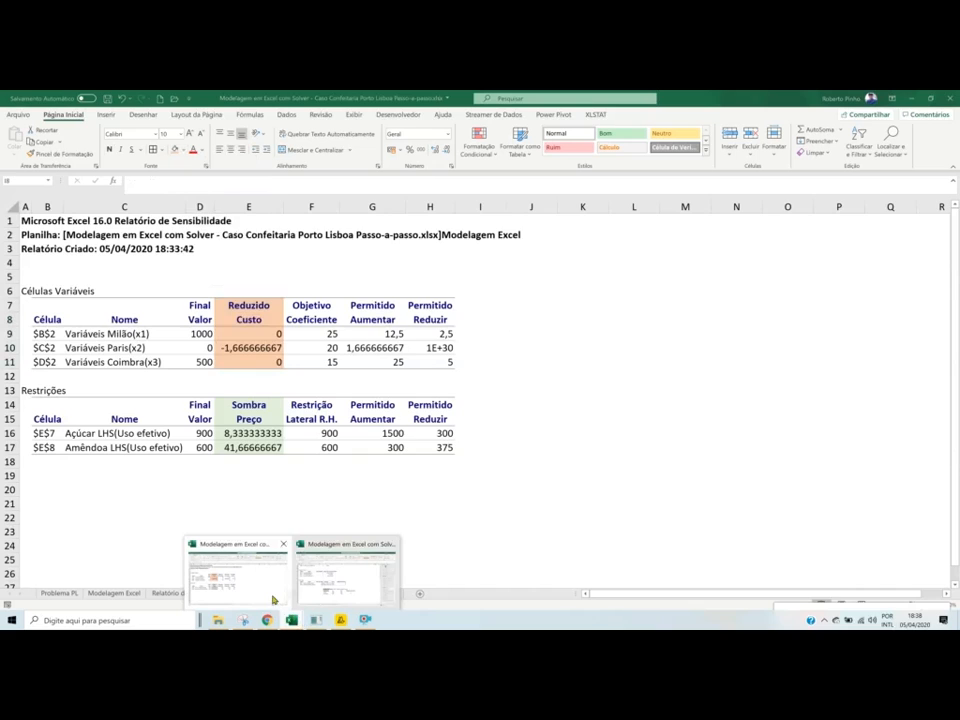
{"action": "left_click", "coordinate": [245, 575]}
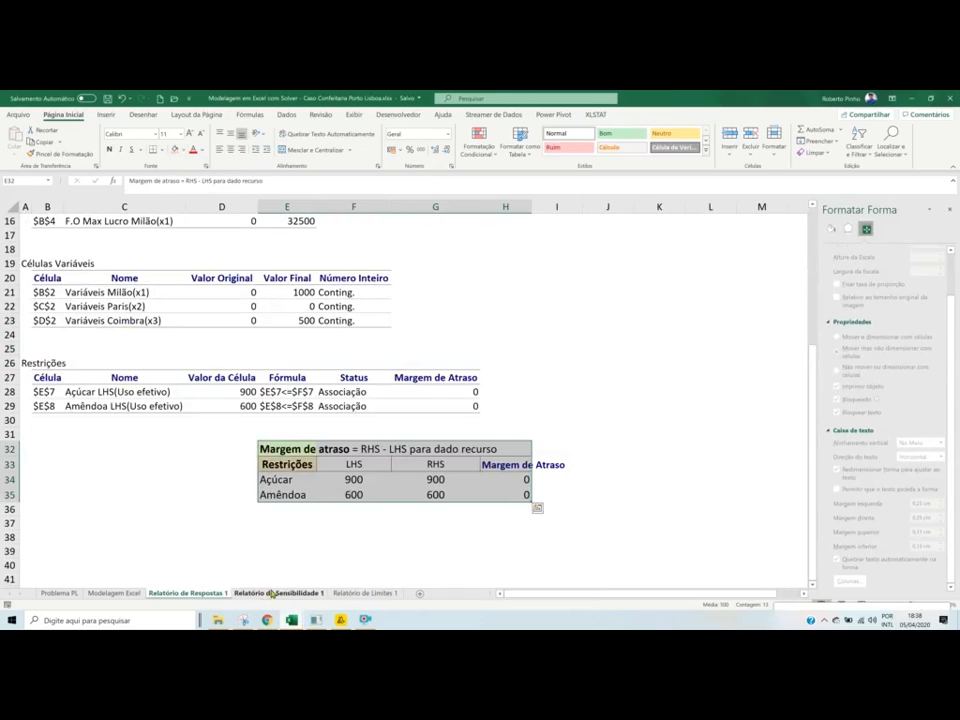
{"action": "left_click", "coordinate": [272, 593]}
{"action": "left_click", "coordinate": [435, 243]}
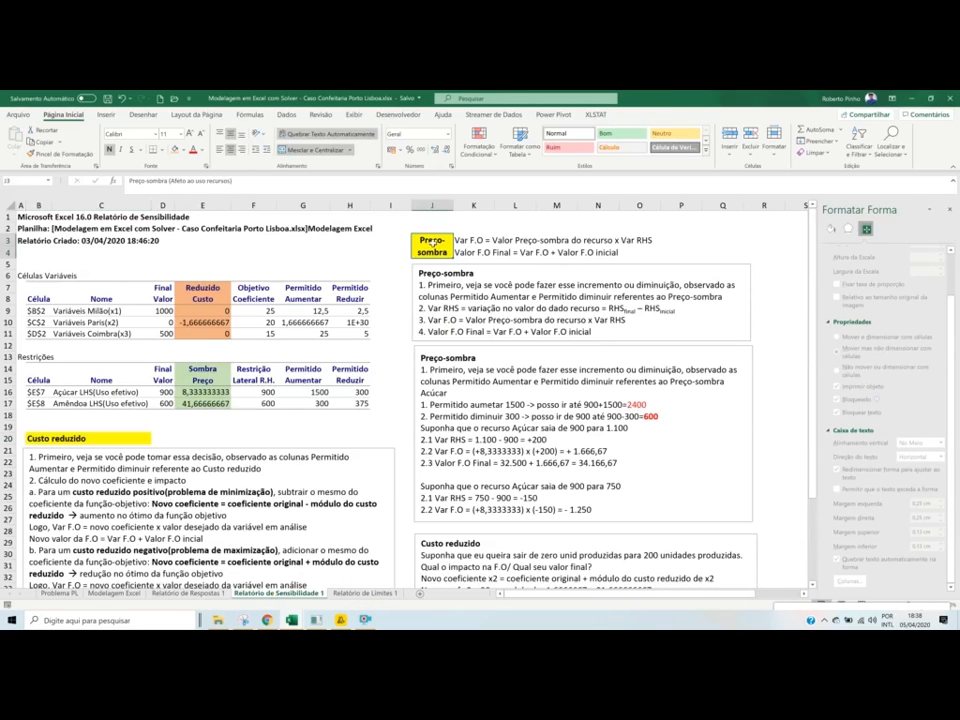
{"action": "key", "text": "ctrl+c"}
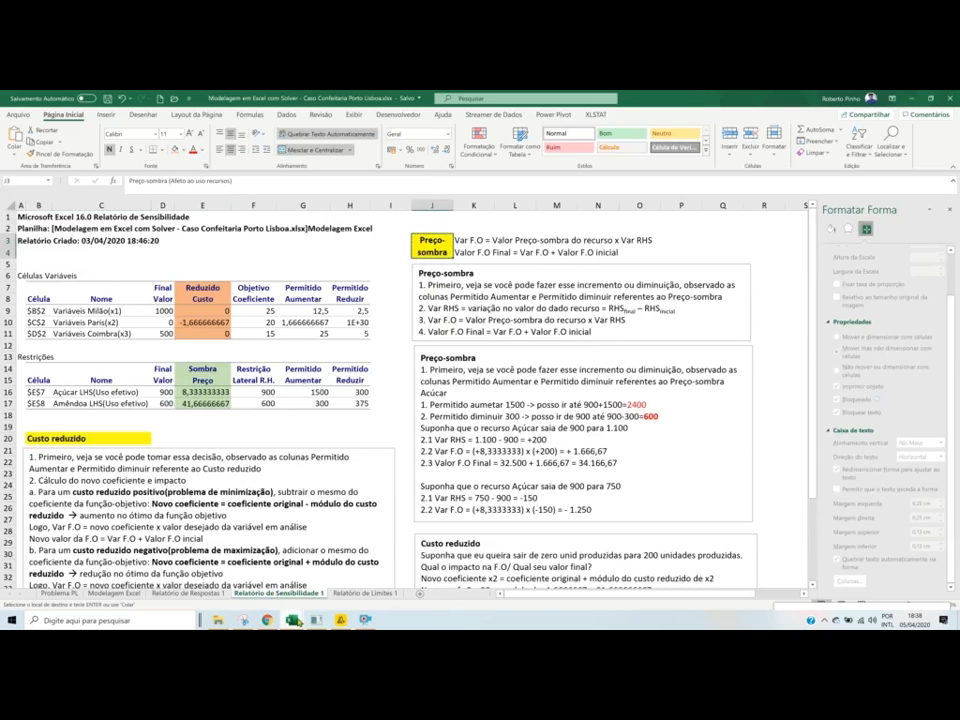
{"action": "mouse_move", "coordinate": [286, 618]}
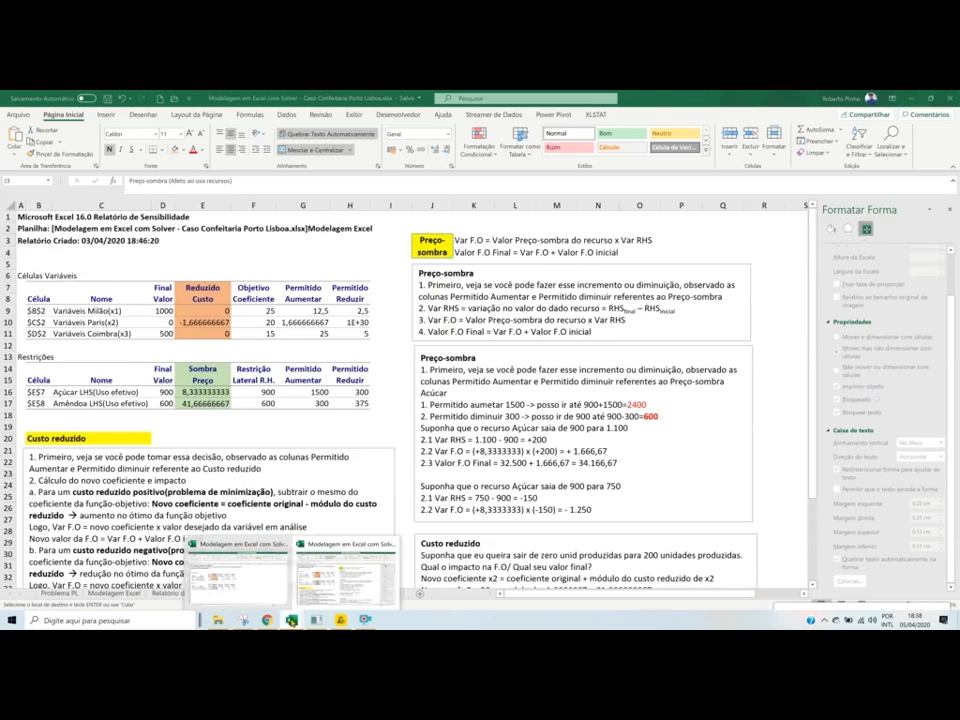
{"action": "left_click", "coordinate": [252, 602]}
{"action": "left_click", "coordinate": [545, 274]}
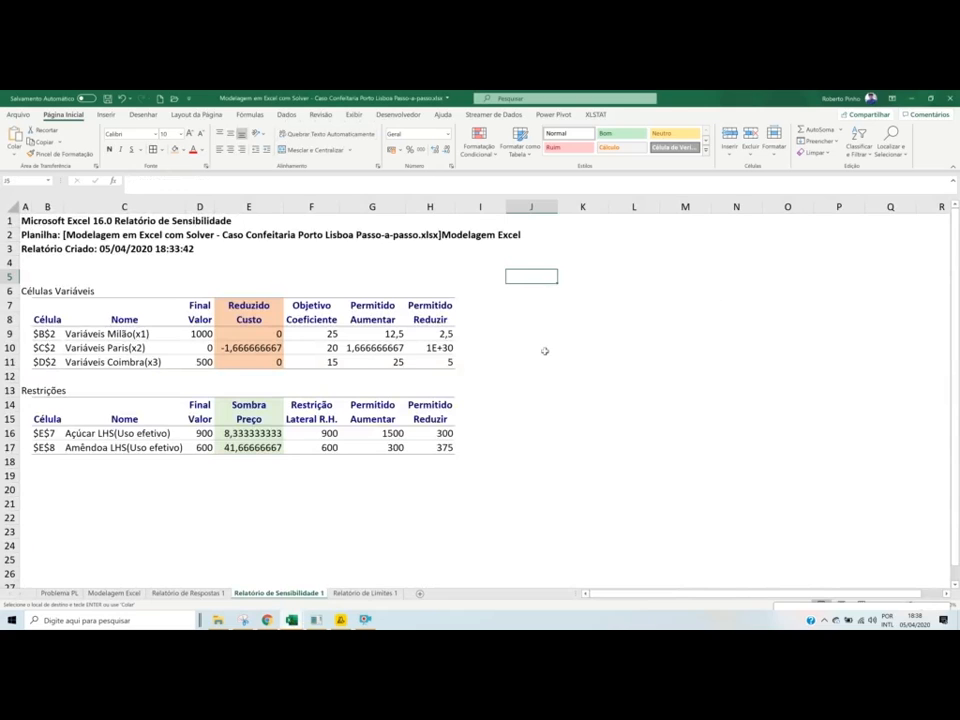
{"action": "key", "text": "ctrl+v"}
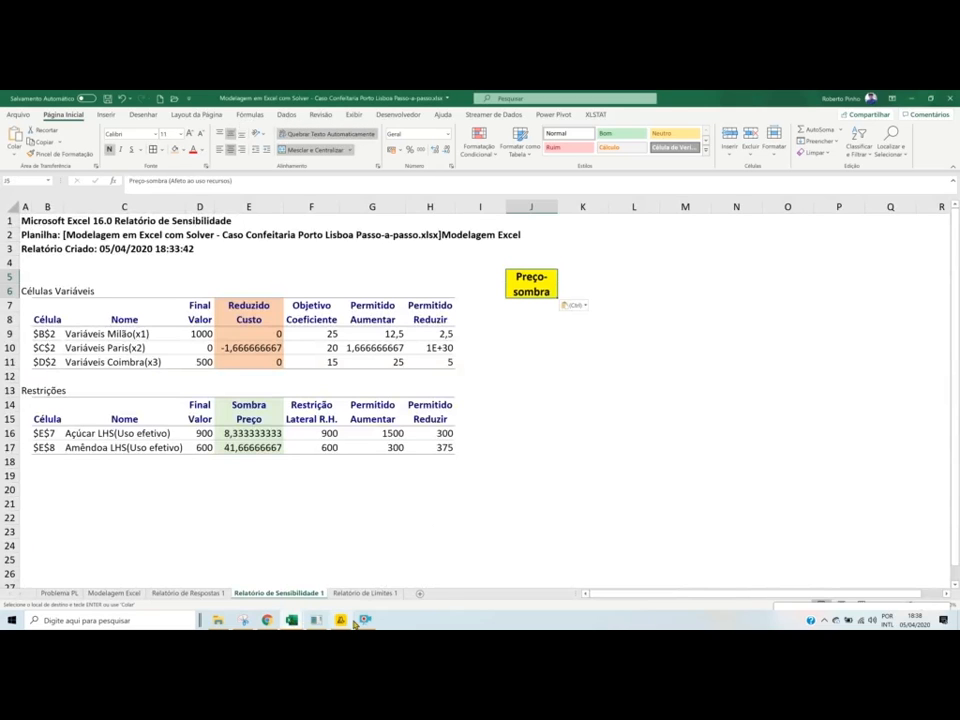
- Copy the Var F.O and Valor F.O Final formula texts K3:K4 from the other workbook and paste them at K5 beside the Preço-sombra label
{"action": "mouse_move", "coordinate": [291, 618]}
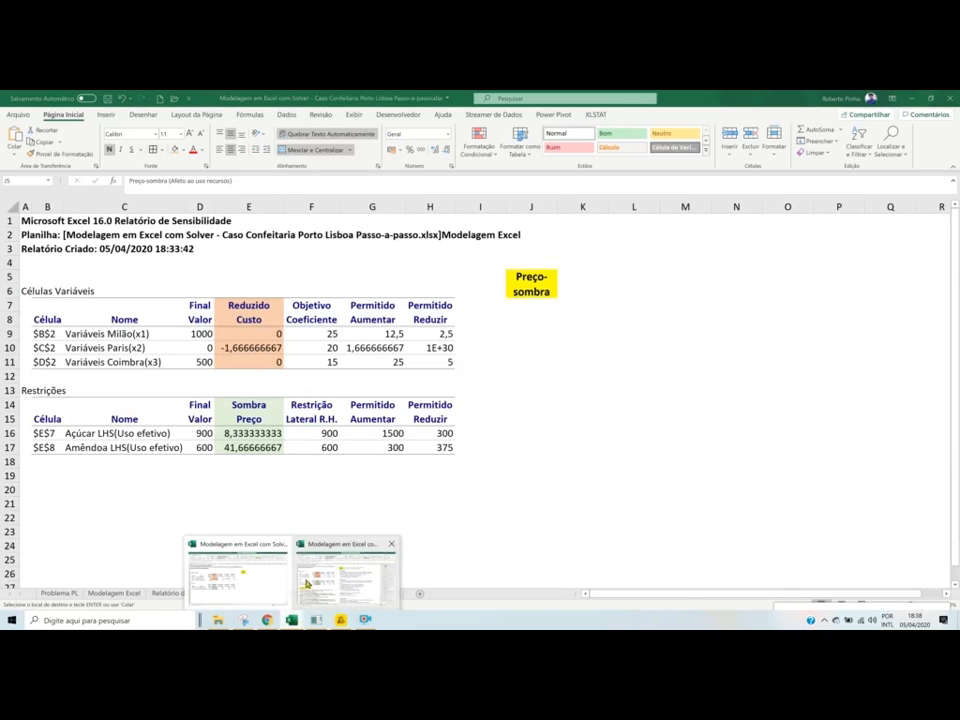
{"action": "left_click", "coordinate": [346, 572]}
{"action": "left_click_drag", "start_coordinate": [476, 241], "coordinate": [471, 252]}
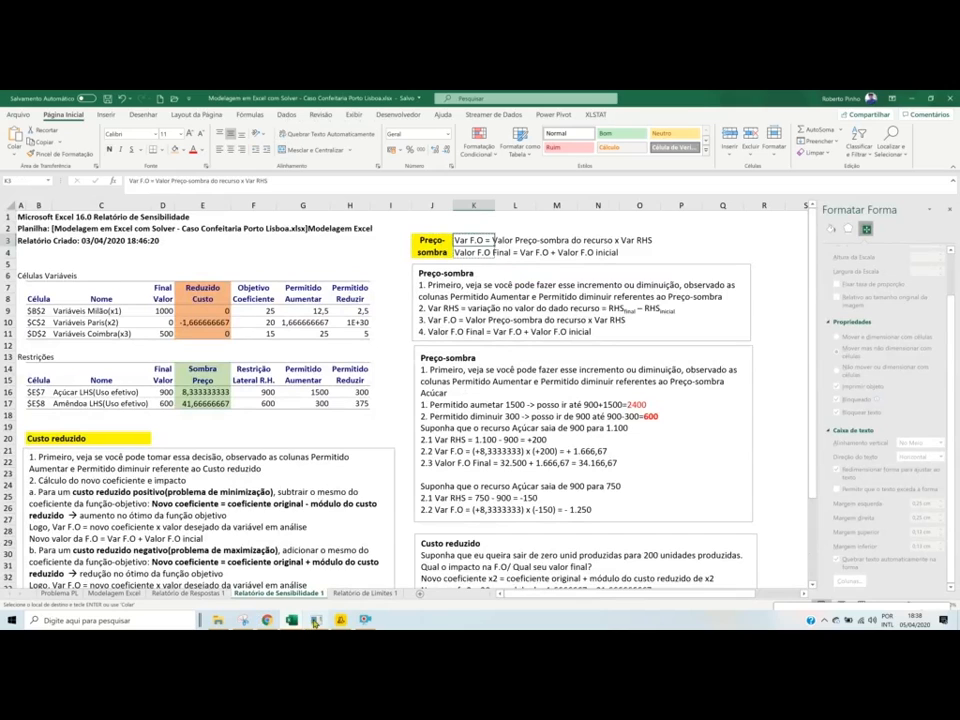
{"action": "mouse_move", "coordinate": [291, 620]}
{"action": "left_click", "coordinate": [255, 572]}
{"action": "left_click", "coordinate": [575, 277]}
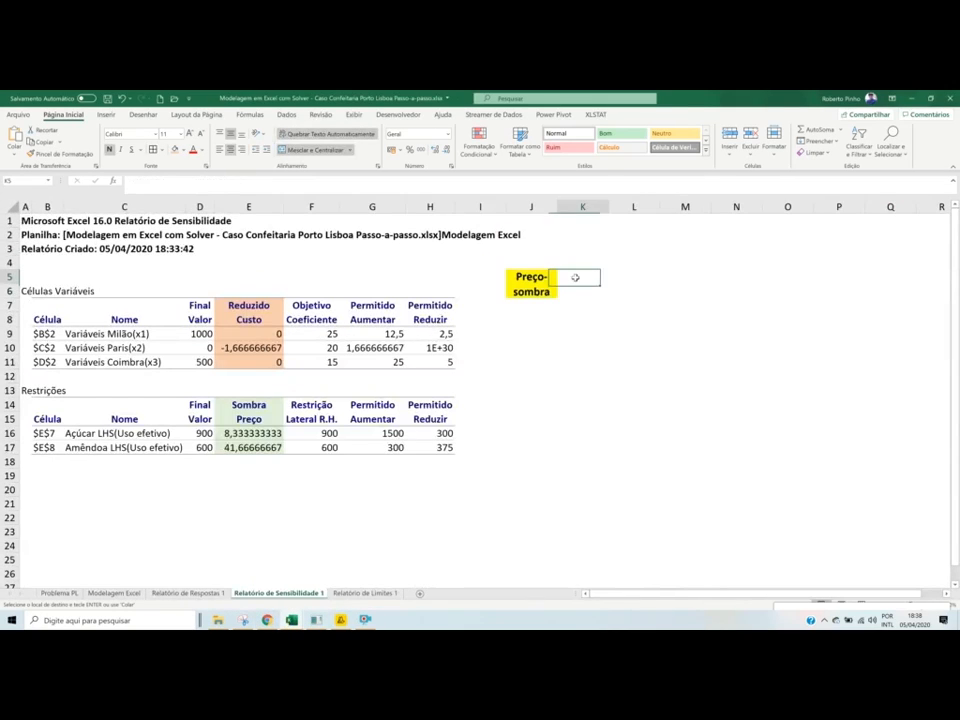
{"action": "key", "text": "ctrl+v"}
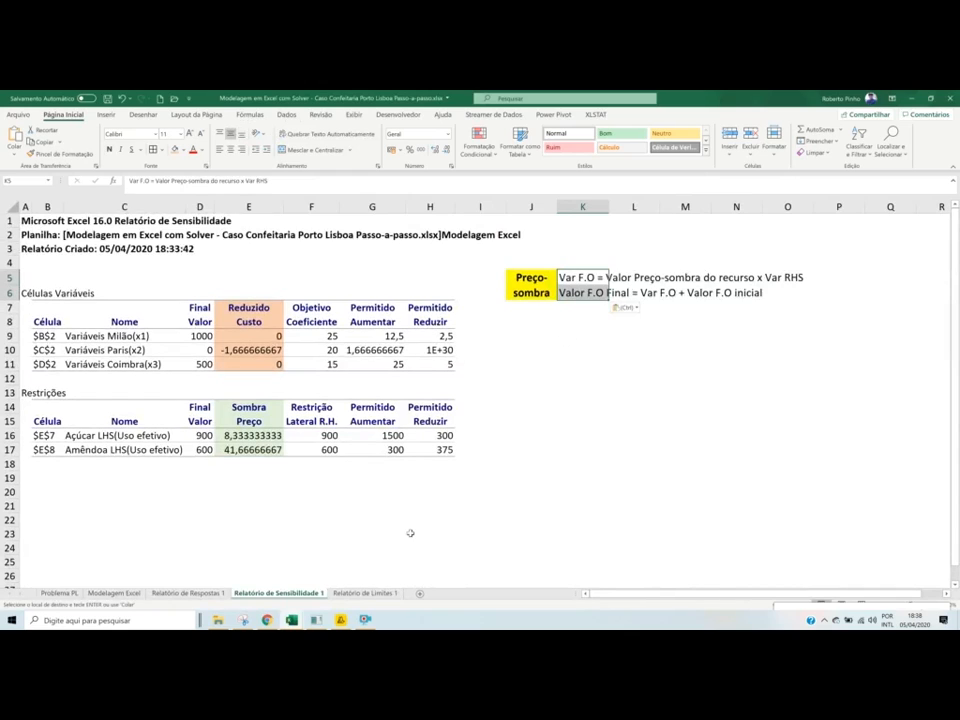
- Copy the two Preço-sombra explanation text boxes from the other workbook and paste them at J8, below the Preço-sombra formulas
{"action": "left_click", "coordinate": [291, 620]}
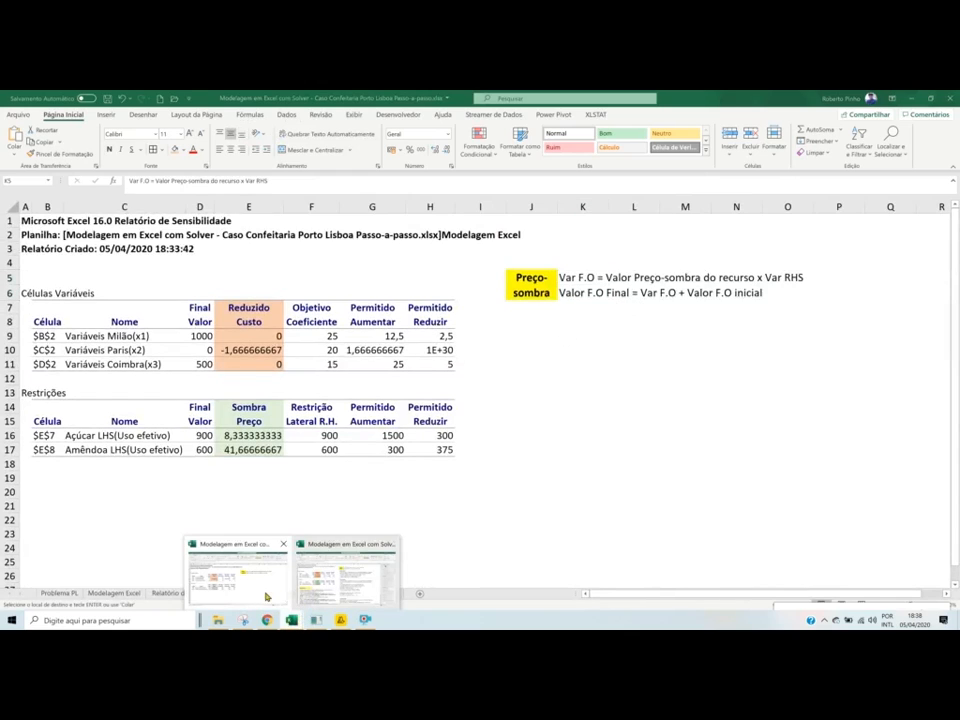
{"action": "left_click", "coordinate": [266, 597]}
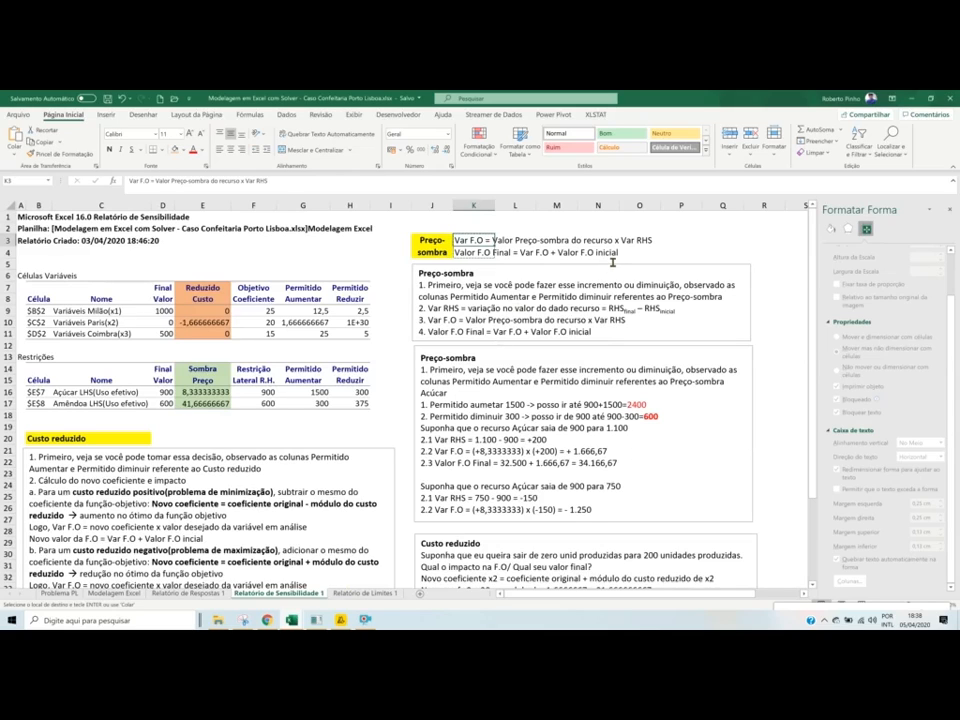
{"action": "left_click", "coordinate": [670, 265]}
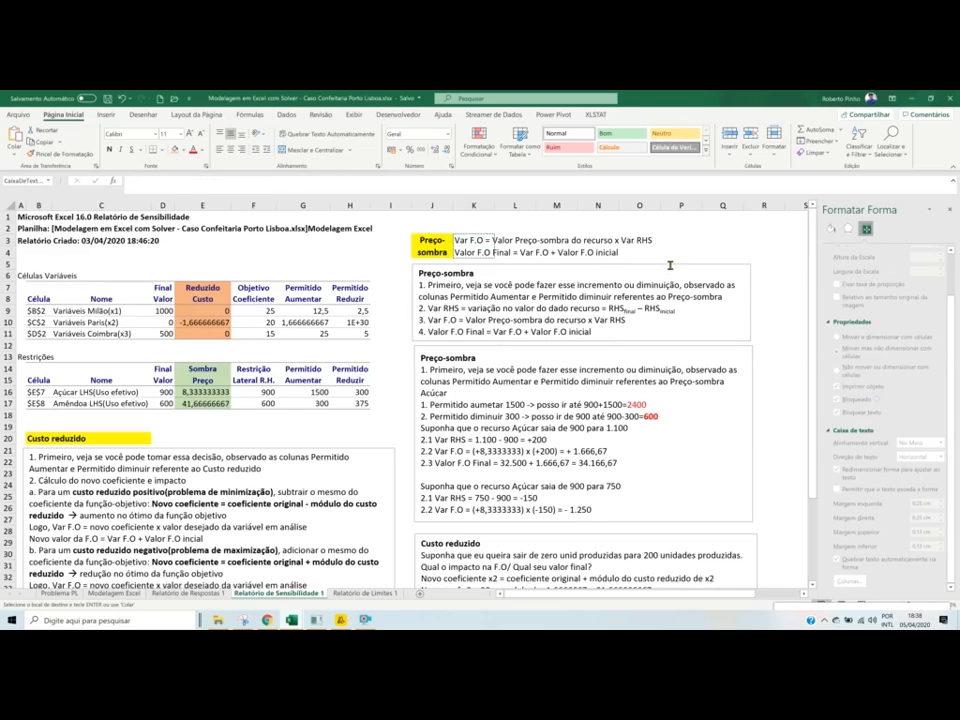
{"action": "left_click", "coordinate": [754, 378], "text": "shift"}
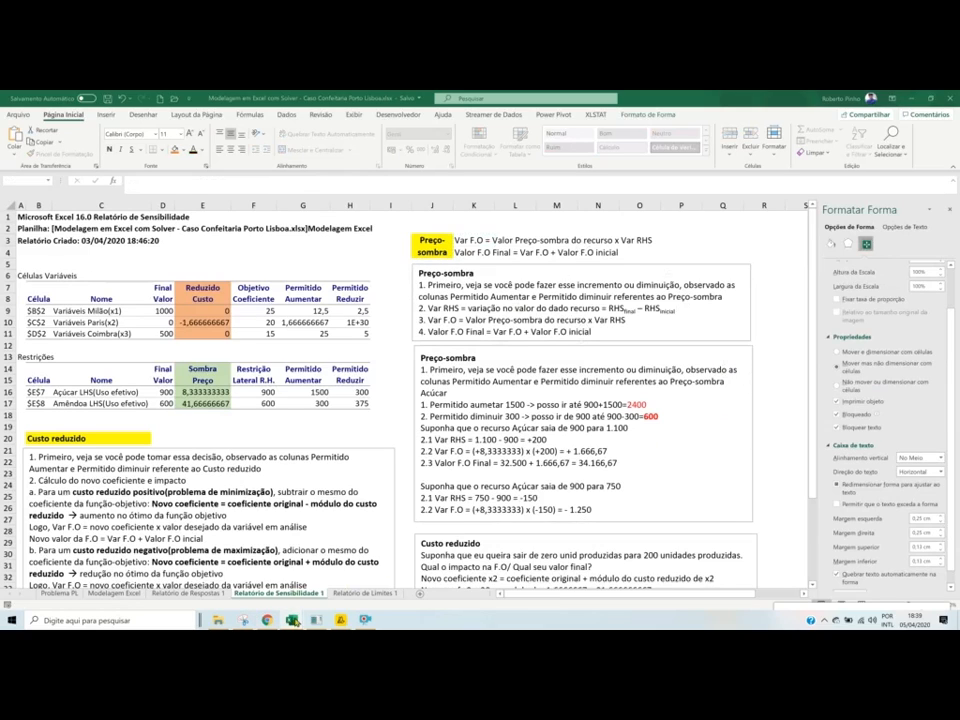
{"action": "mouse_move", "coordinate": [290, 618]}
{"action": "mouse_move", "coordinate": [253, 593]}
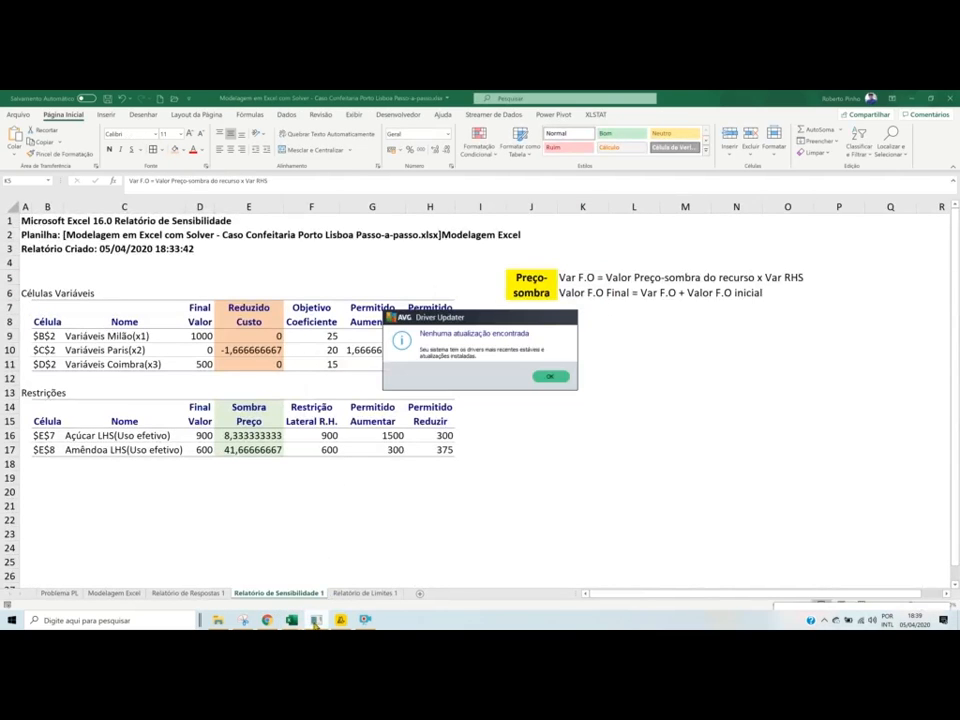
{"action": "left_click", "coordinate": [550, 376]}
{"action": "left_click", "coordinate": [528, 308]}
{"action": "left_click", "coordinate": [526, 320]}
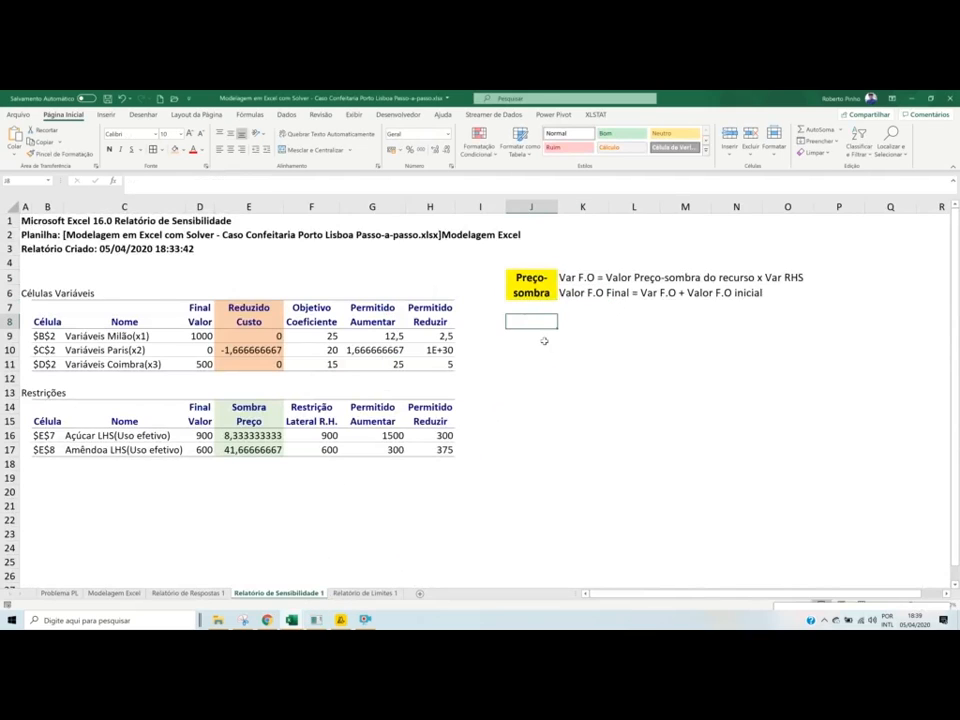
{"action": "key", "text": "ctrl+v"}
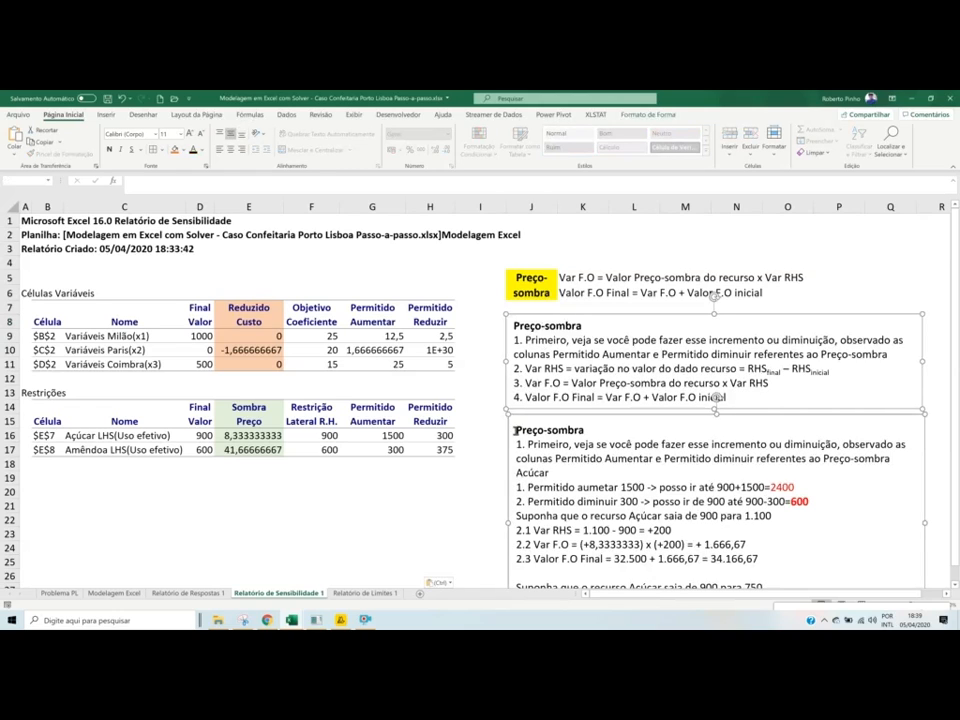
{"action": "left_click", "coordinate": [509, 438]}
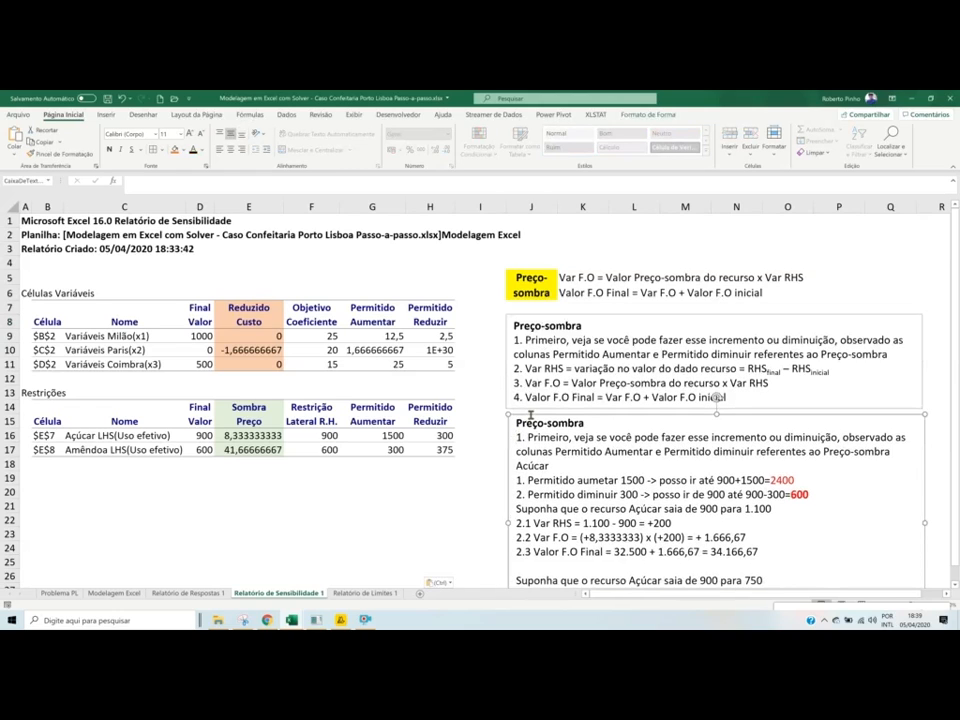
- Examine the Sombra Preço and Restrição Lateral R.H. values of Açúcar and Amêndoa alongside the Var F.O formula and the Preço-sombra explanation
{"action": "left_click", "coordinate": [530, 414]}
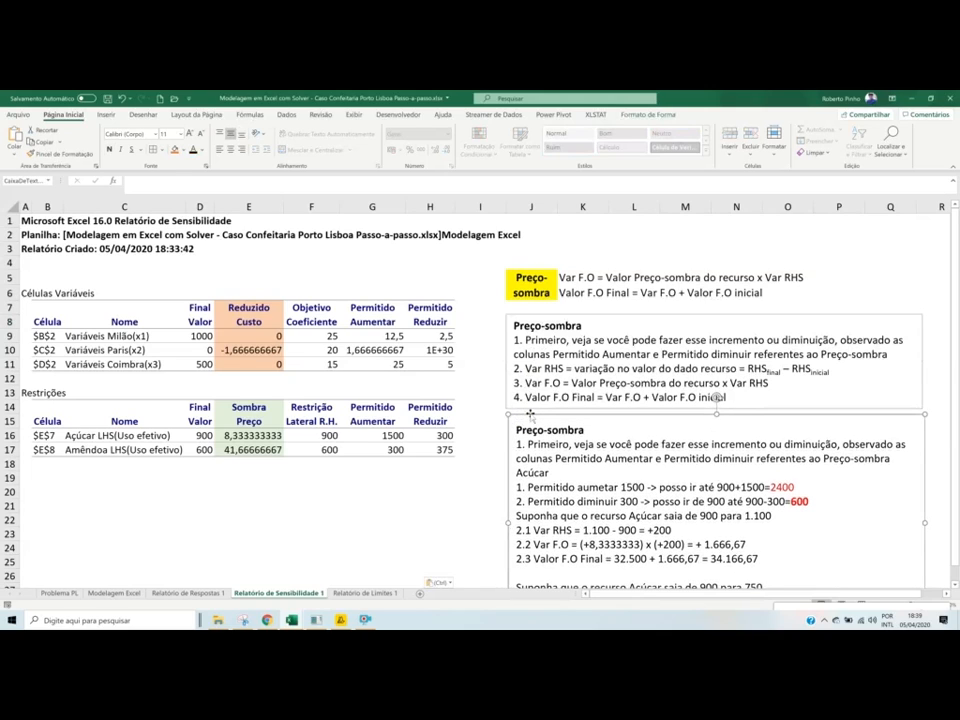
{"action": "left_click_drag", "start_coordinate": [627, 595], "coordinate": [711, 598]}
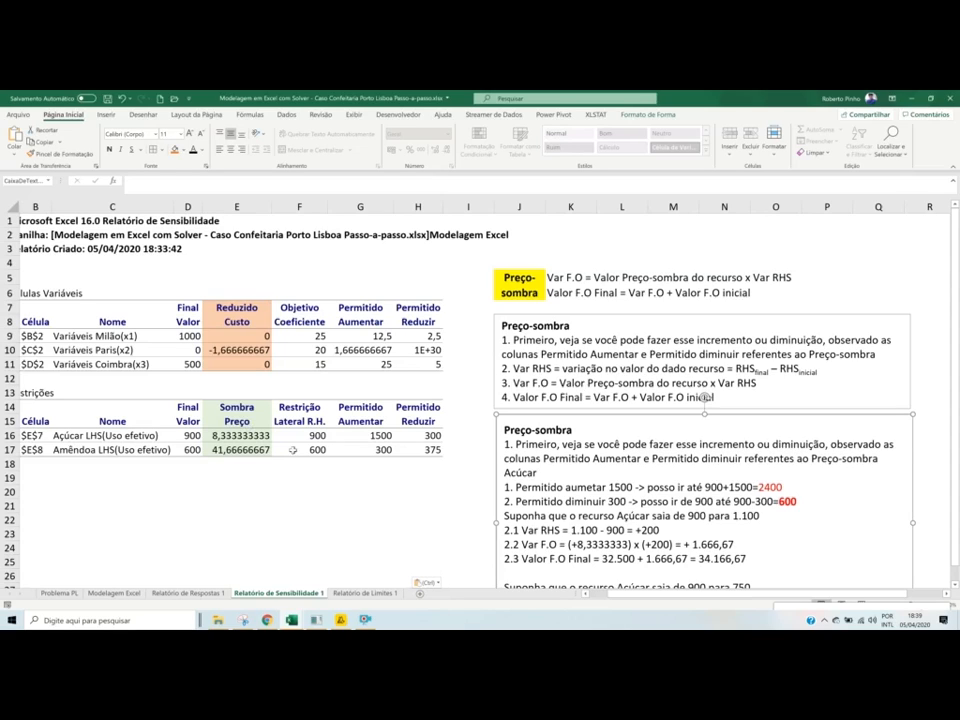
{"action": "left_click", "coordinate": [296, 437]}
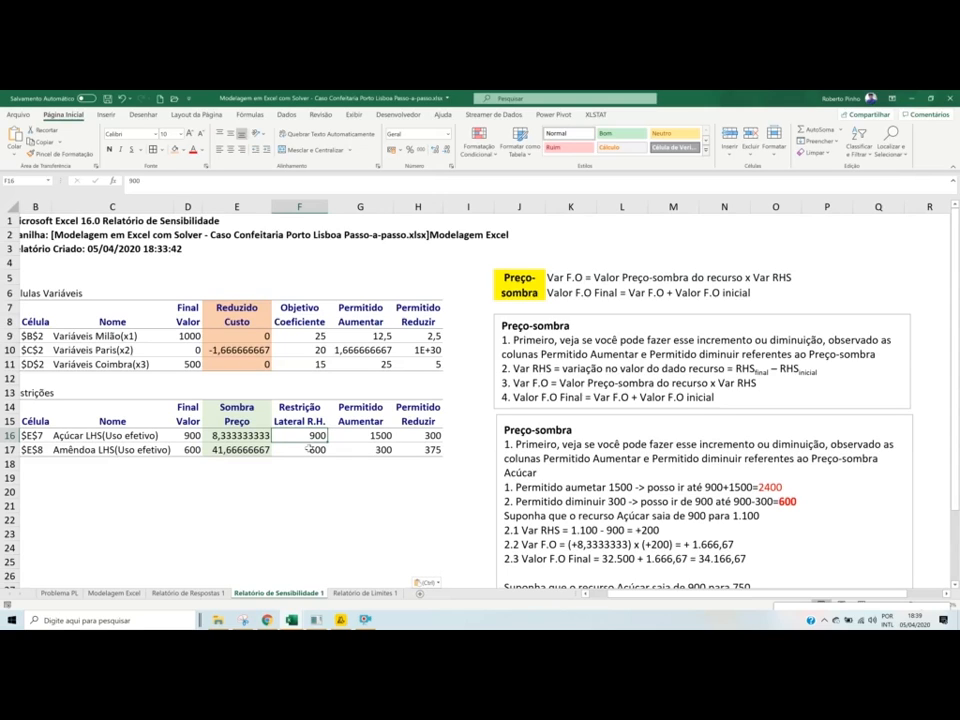
{"action": "left_click", "coordinate": [567, 279]}
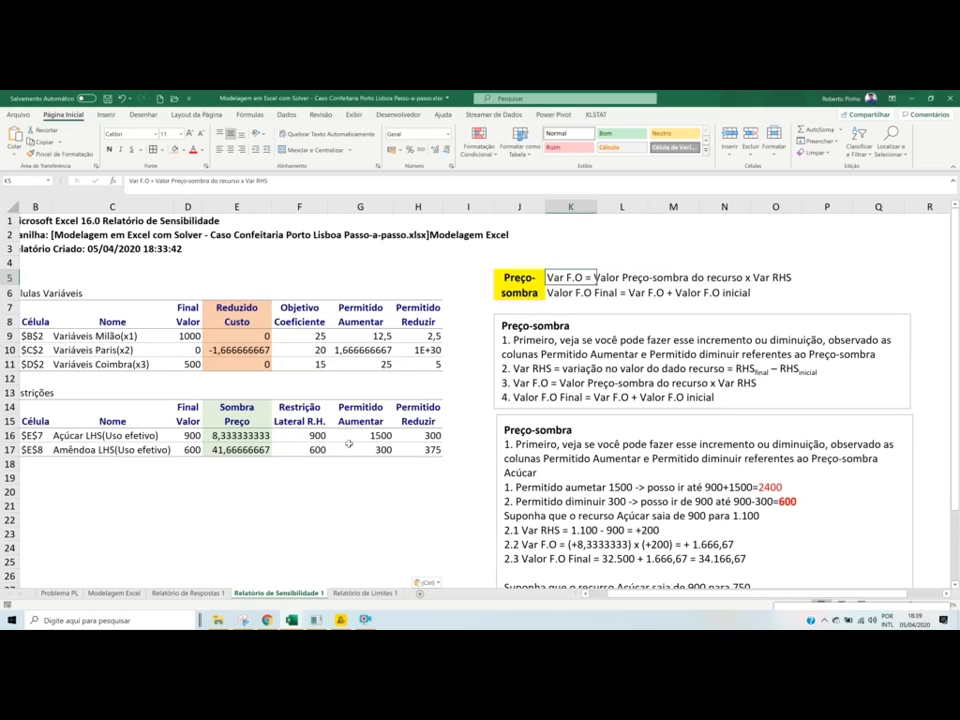
{"action": "left_click", "coordinate": [300, 436]}
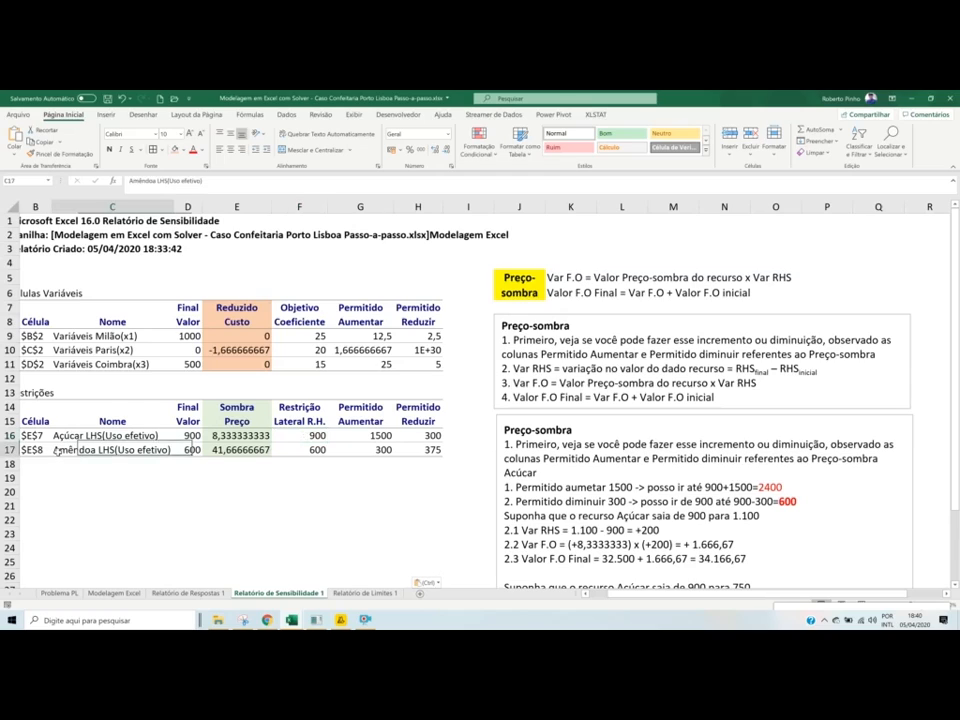
{"action": "left_click", "coordinate": [291, 449]}
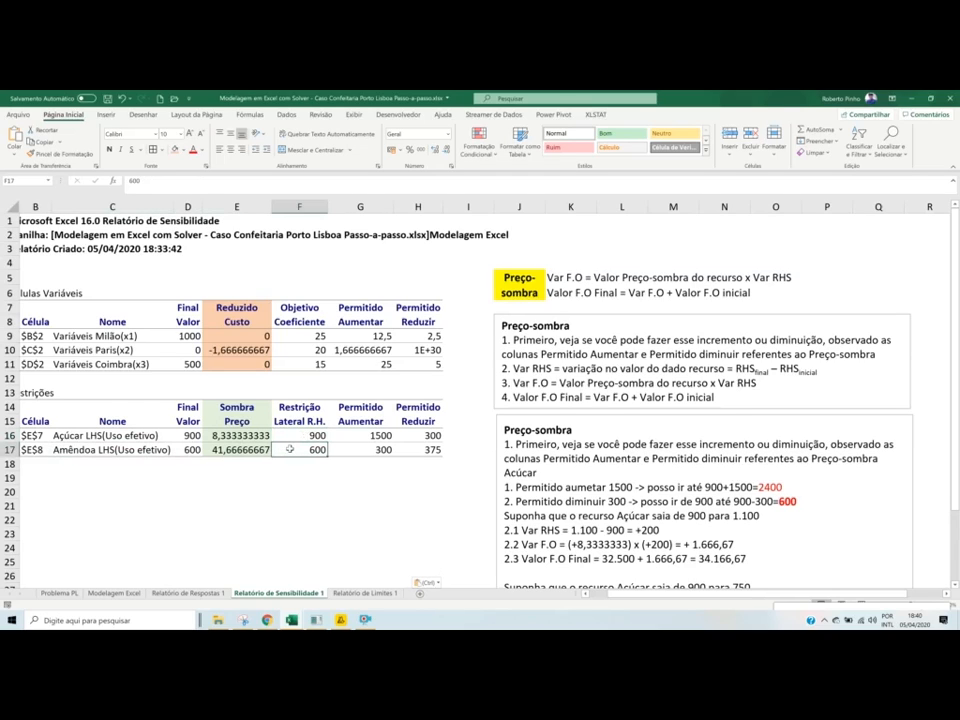
{"action": "left_click", "coordinate": [258, 451]}
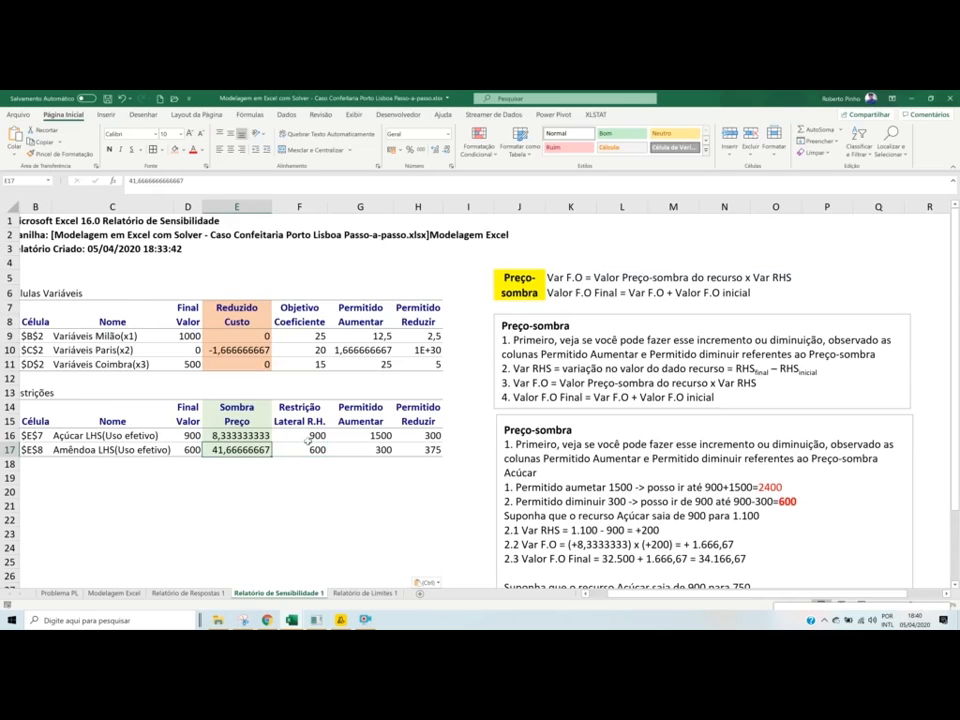
{"action": "left_click", "coordinate": [311, 438]}
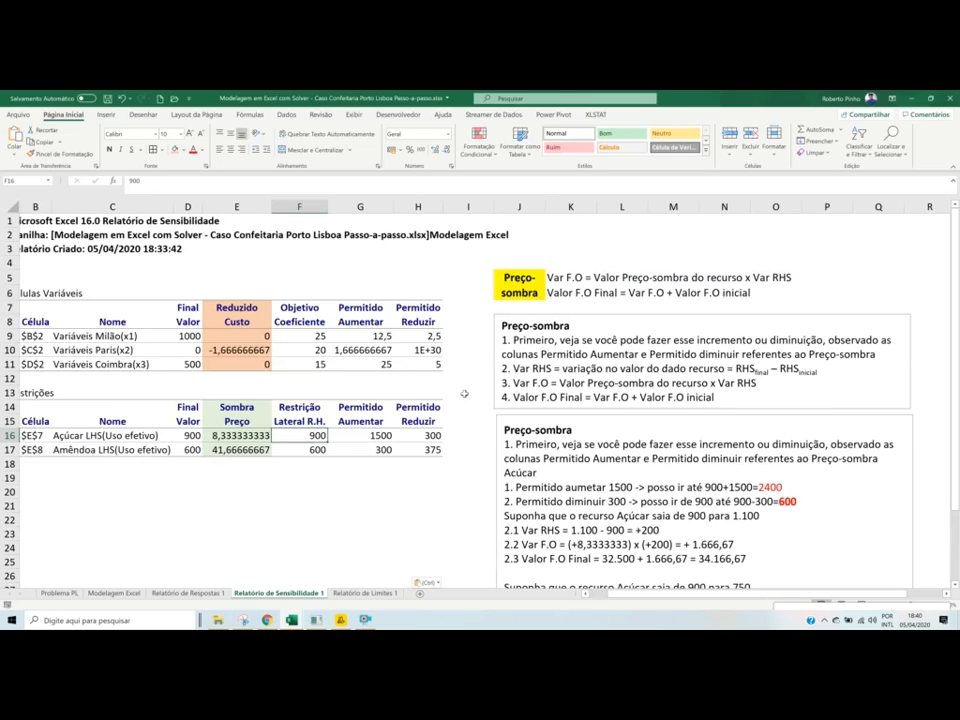
{"action": "left_click_drag", "start_coordinate": [237, 407], "coordinate": [240, 452]}
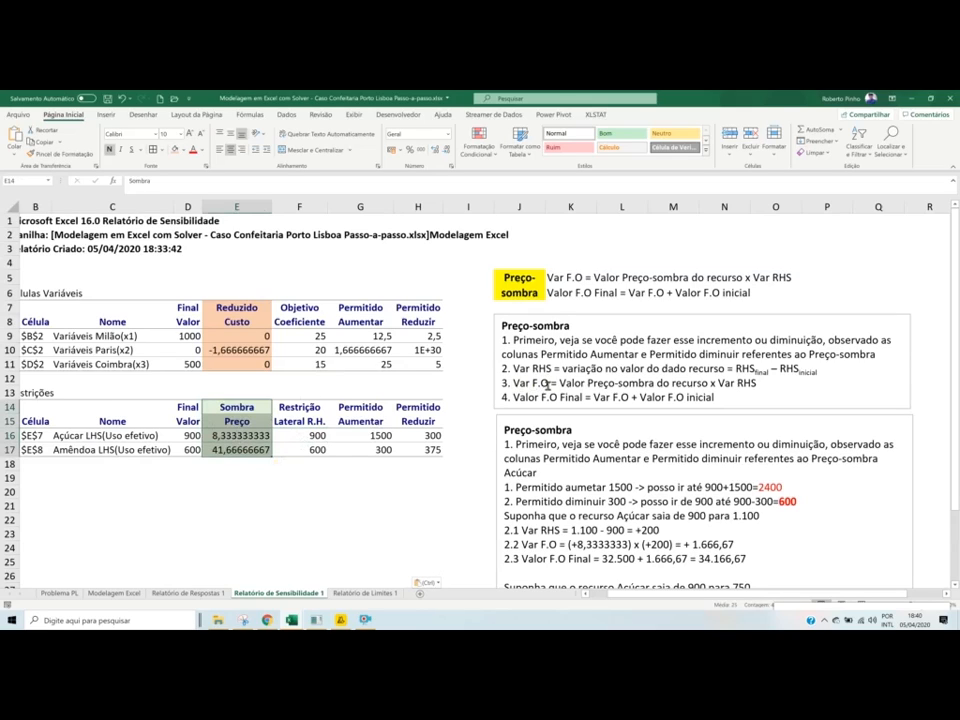
{"action": "left_click", "coordinate": [546, 383]}
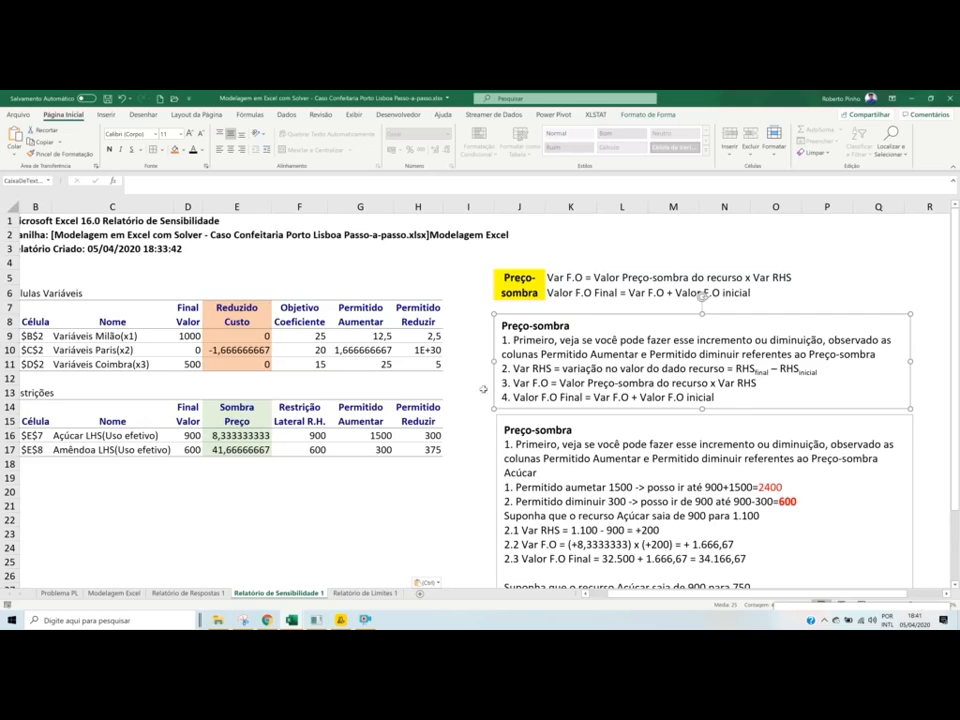
- Examine the Permitido Aumentar and Permitido Reduzir limits of the Açúcar and Amêndoa constraints against the worked Preço-sombra example
{"action": "left_click", "coordinate": [305, 436]}
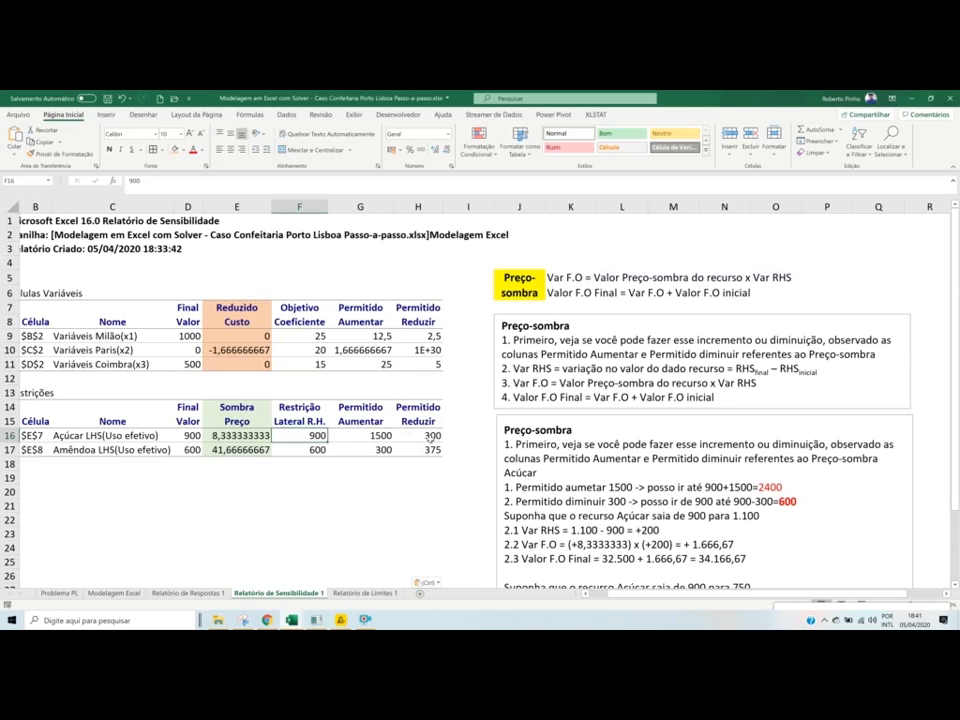
{"action": "left_click", "coordinate": [286, 448]}
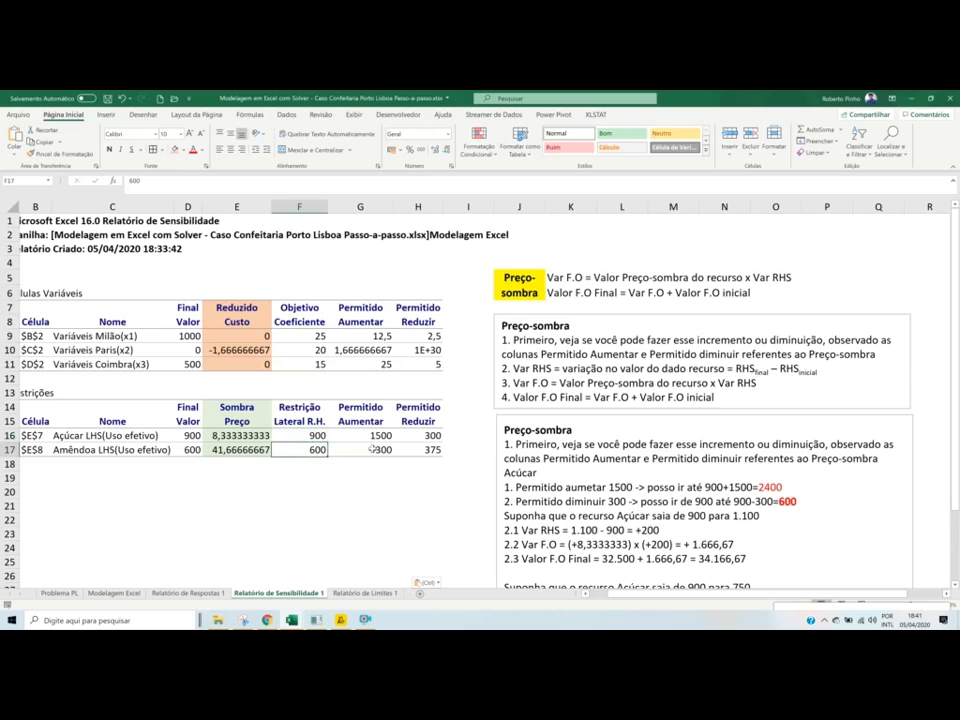
{"action": "left_click", "coordinate": [372, 450]}
{"action": "left_click", "coordinate": [432, 450]}
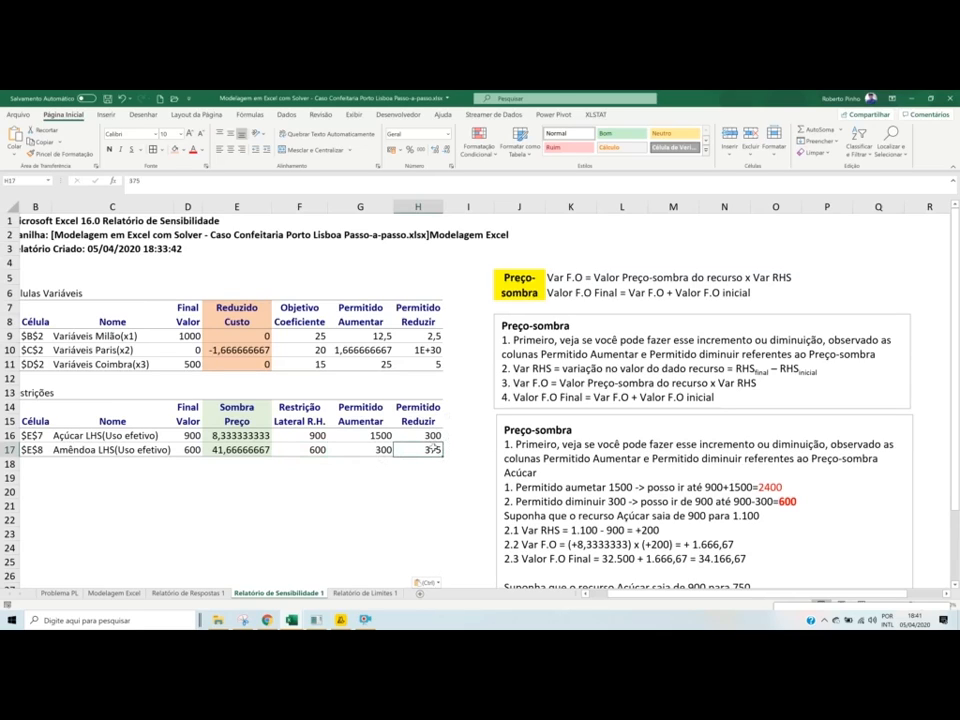
{"action": "left_click", "coordinate": [314, 451]}
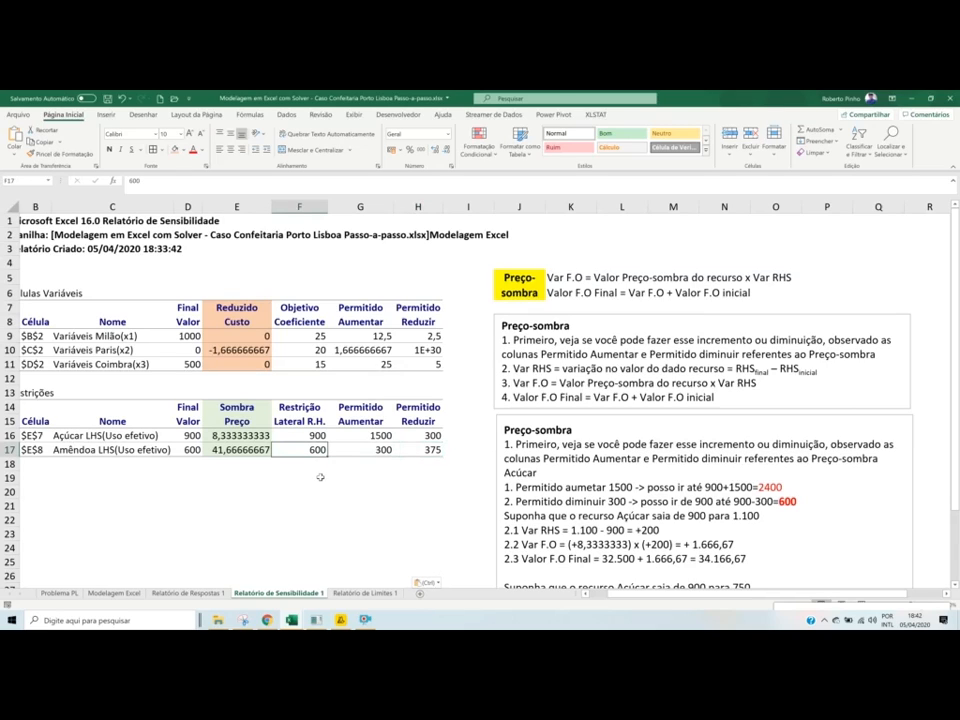
{"action": "left_click", "coordinate": [524, 453]}
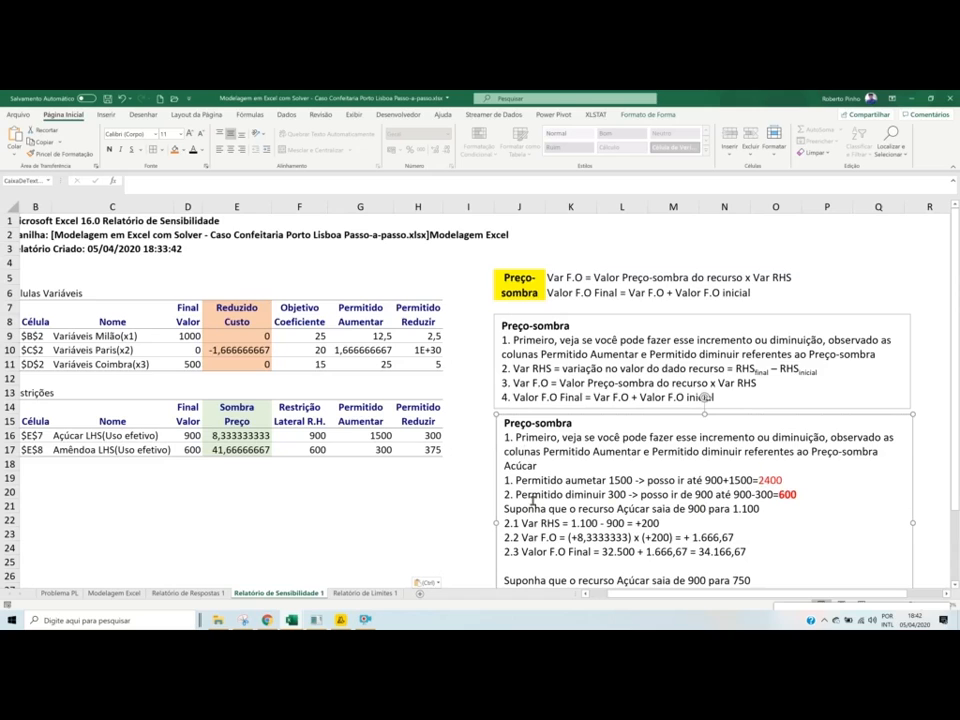
{"action": "scroll", "coordinate": [507, 496], "scroll_direction": "down", "scroll_amount": 1}
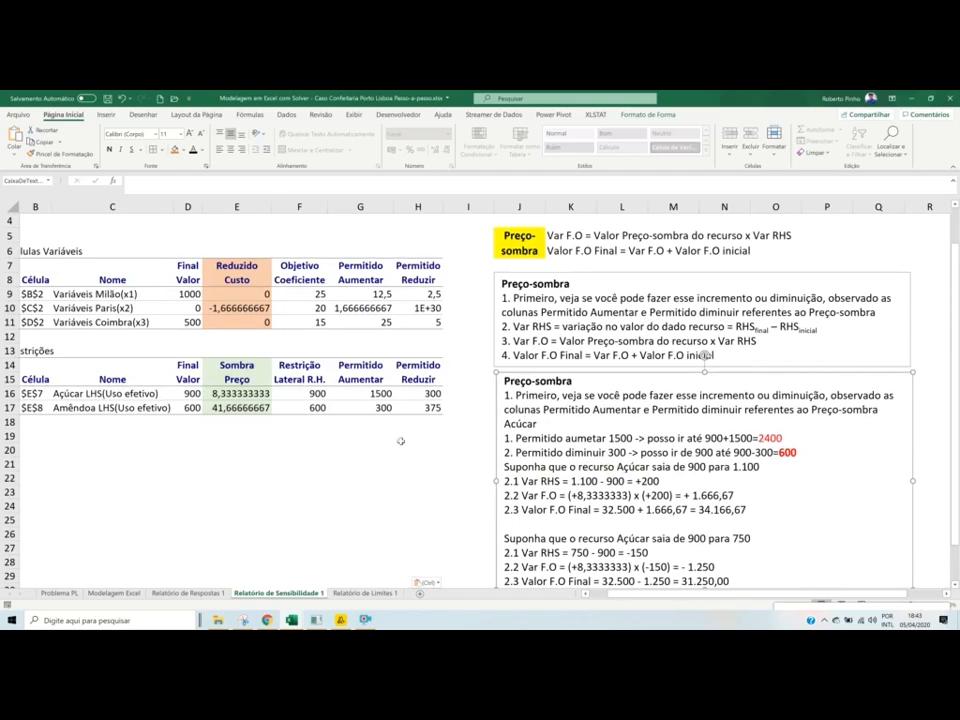
- Insert "Açúcar" after "Var RHS" in line 2.1 of the Preço-sombra text box's example going from 900 to 1.100
{"action": "left_click", "coordinate": [314, 393]}
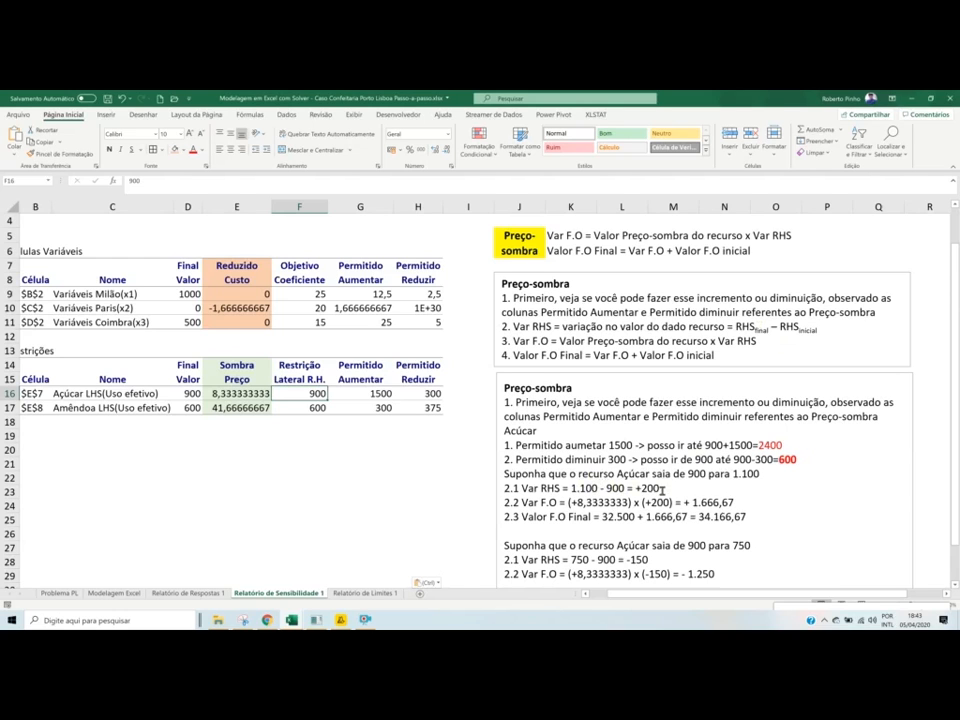
{"action": "scroll", "coordinate": [634, 478], "scroll_direction": "down", "scroll_amount": 2}
{"action": "scroll", "coordinate": [684, 461], "scroll_direction": "up", "scroll_amount": 1}
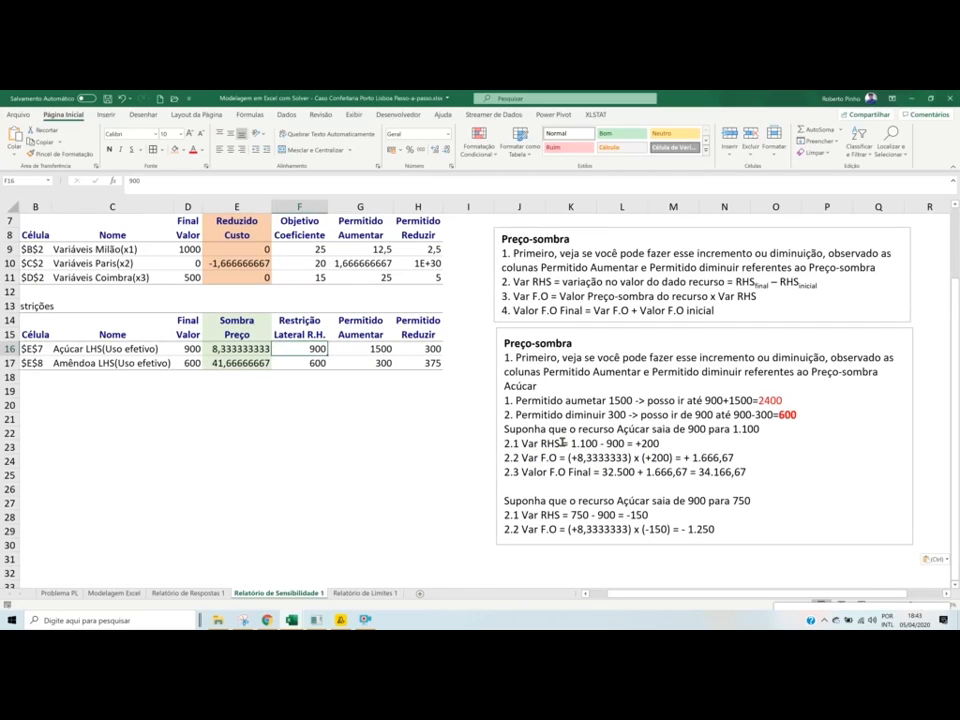
{"action": "left_click", "coordinate": [556, 444]}
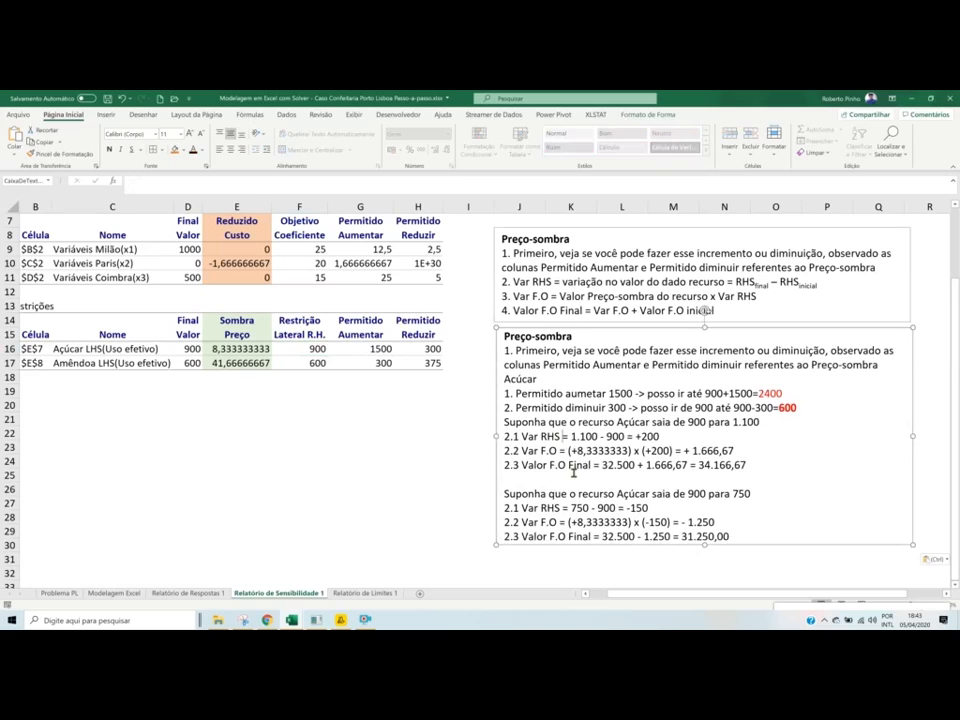
{"action": "type", "text": "Aç"}
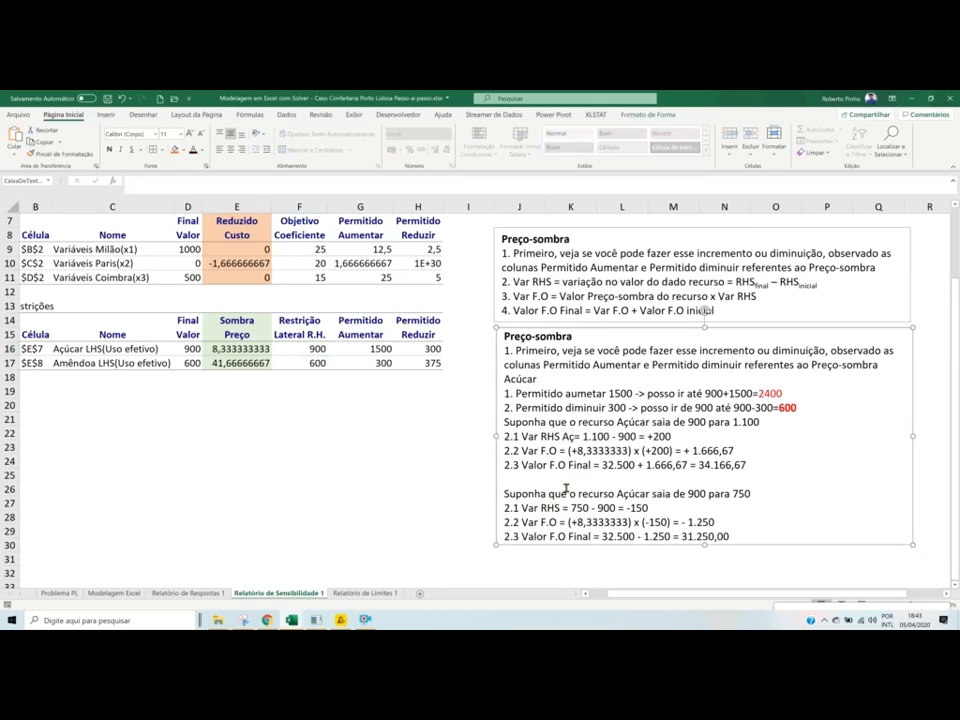
{"action": "type", "text": "úcar"}
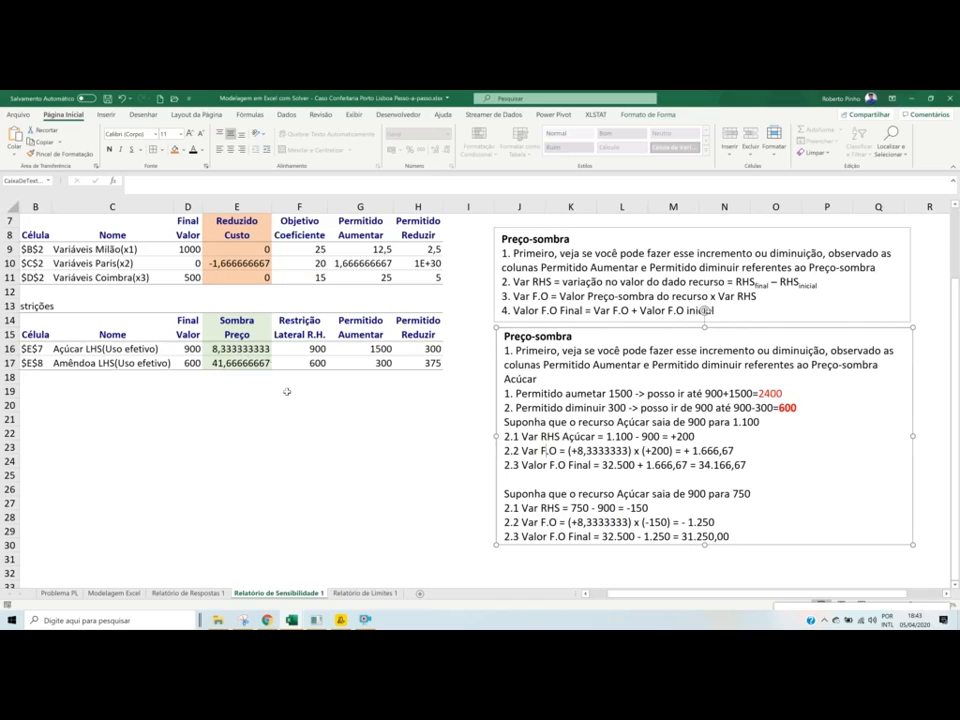
- Insert "Açúcar" after "Var RHS" in line 2.1 of the 900-to-750 example and extend the text box downward to fit its last line
{"action": "left_click", "coordinate": [236, 348]}
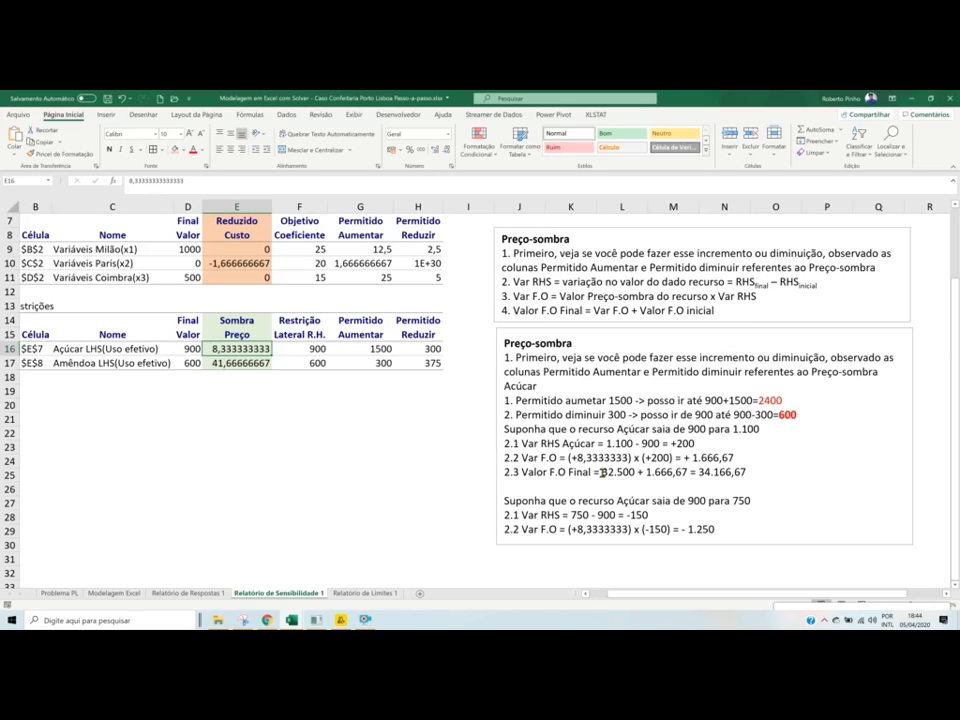
{"action": "left_click", "coordinate": [322, 350]}
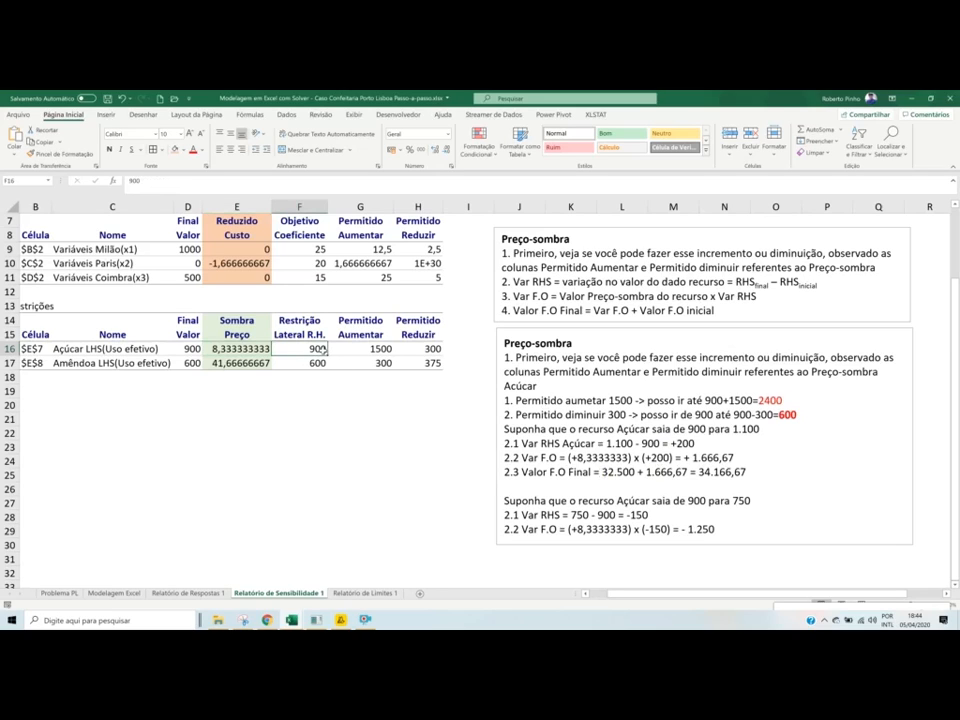
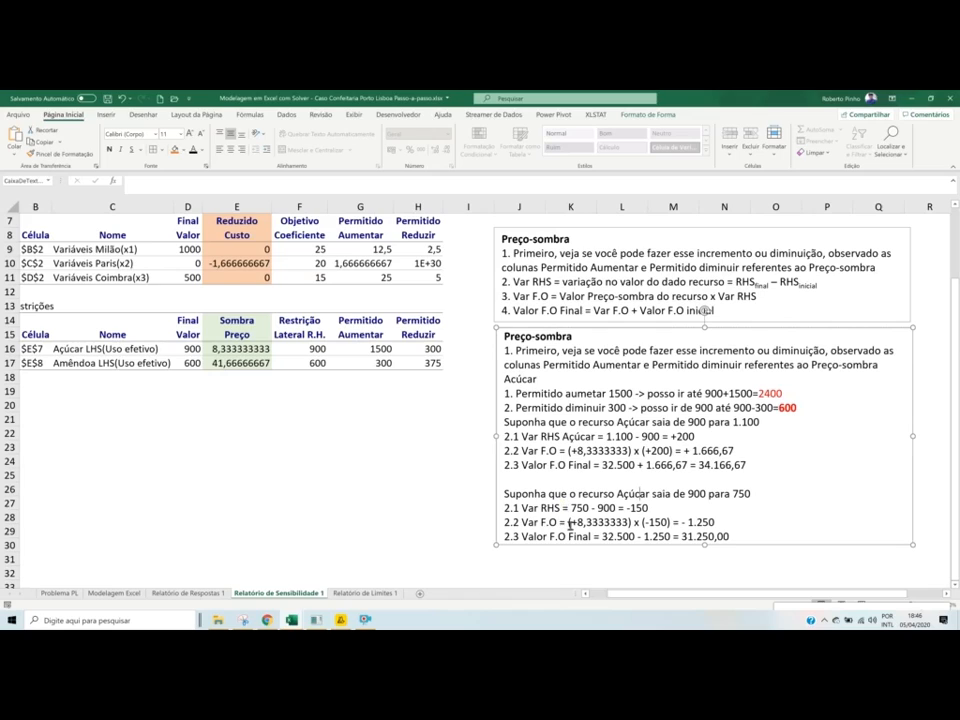
{"action": "type", "text": "A"}
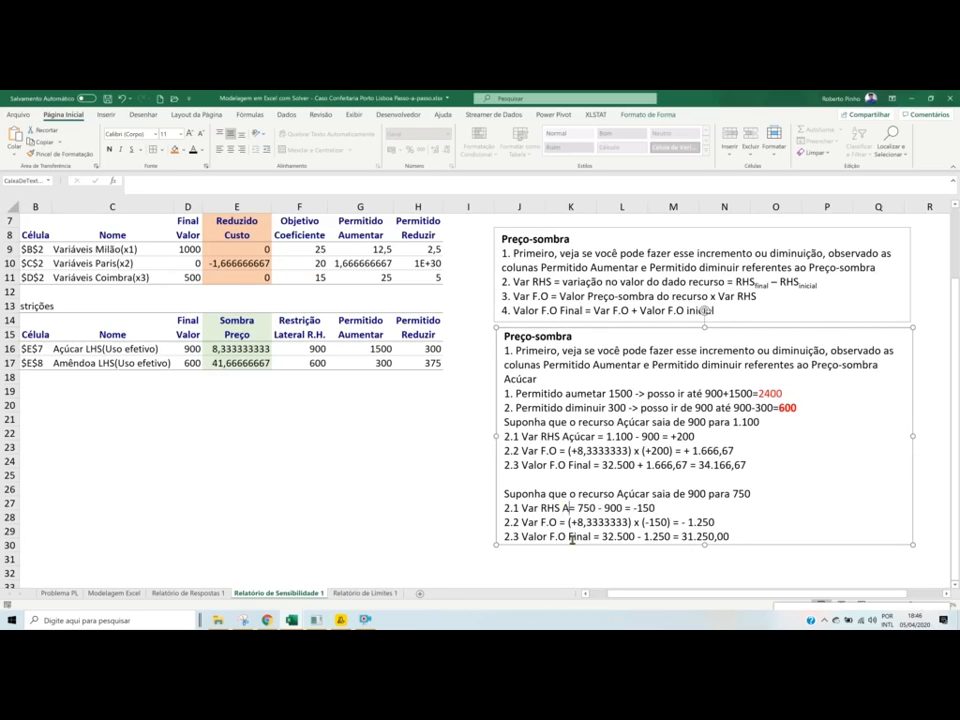
{"action": "type", "text": "çúcar"}
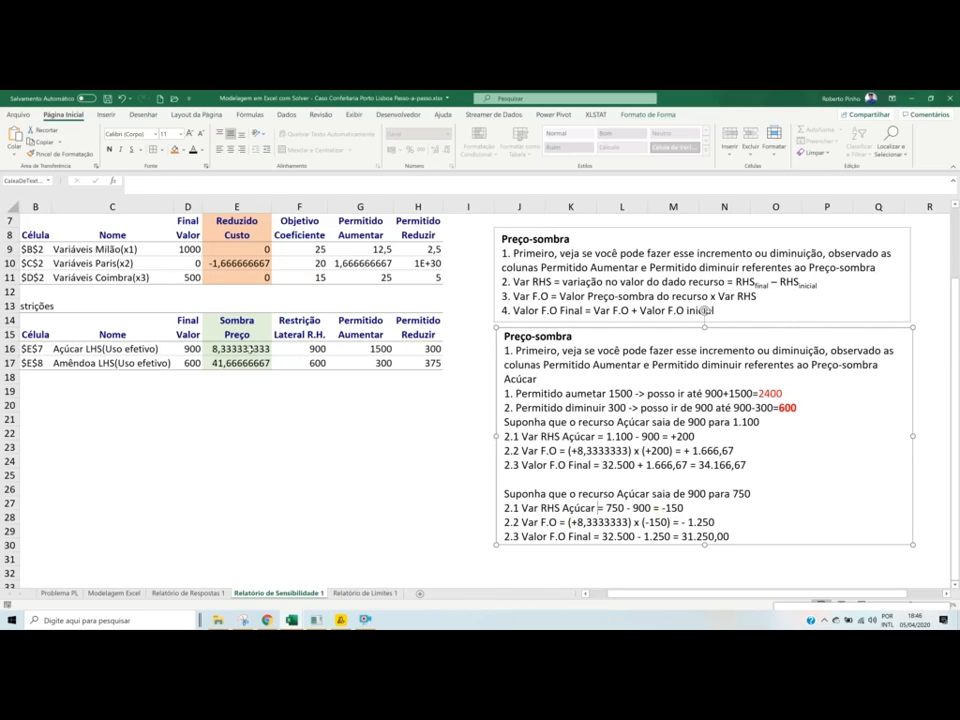
{"action": "left_click", "coordinate": [240, 349]}
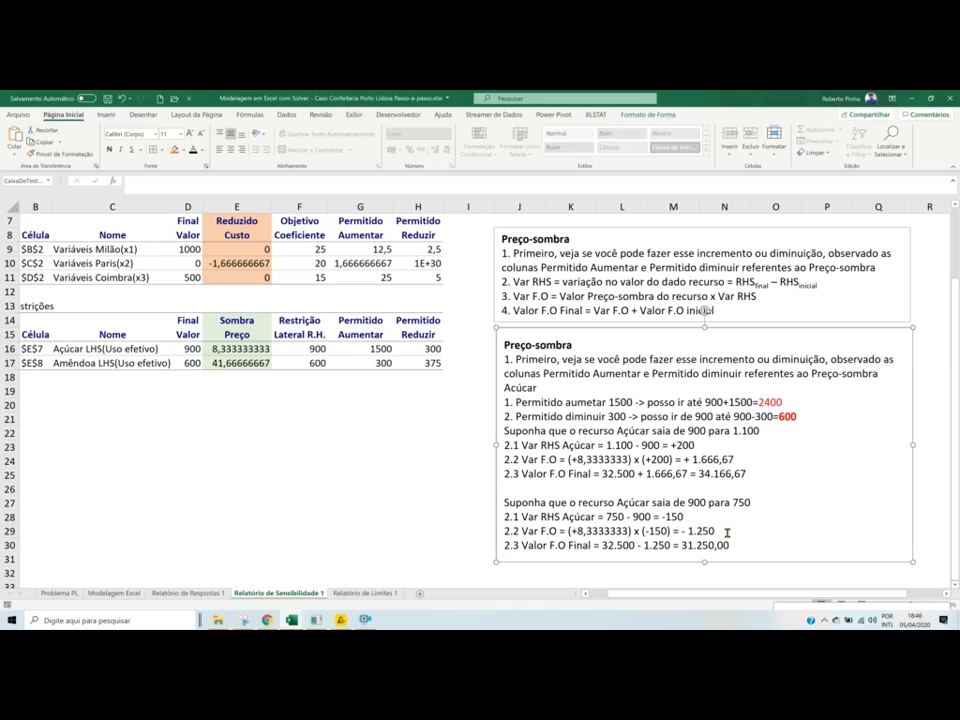
{"action": "left_click", "coordinate": [837, 622]}
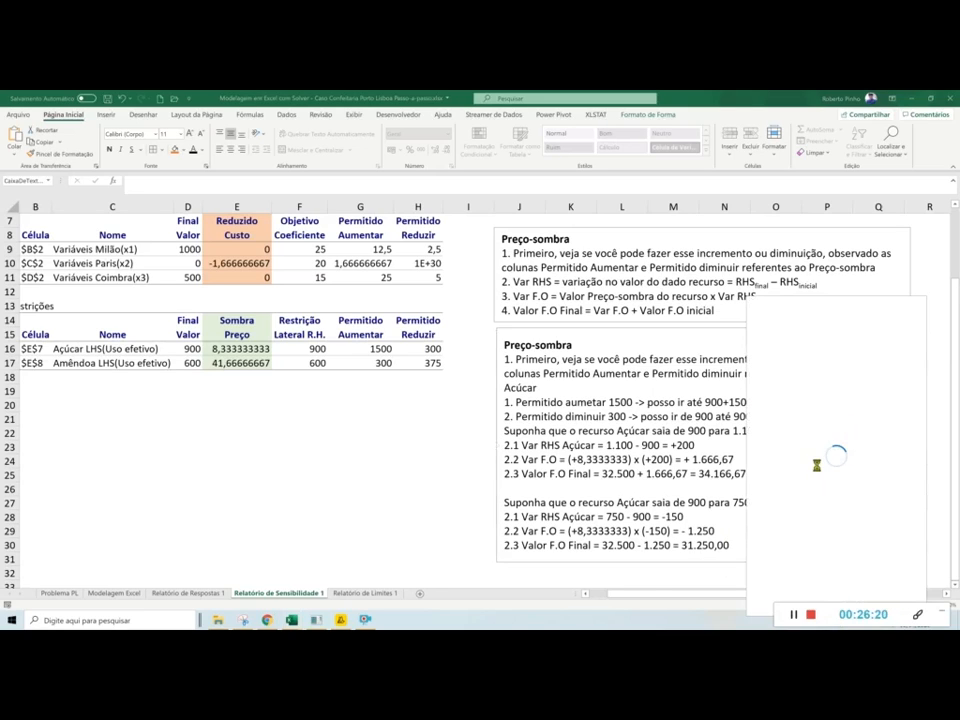
{"action": "left_click", "coordinate": [682, 623]}
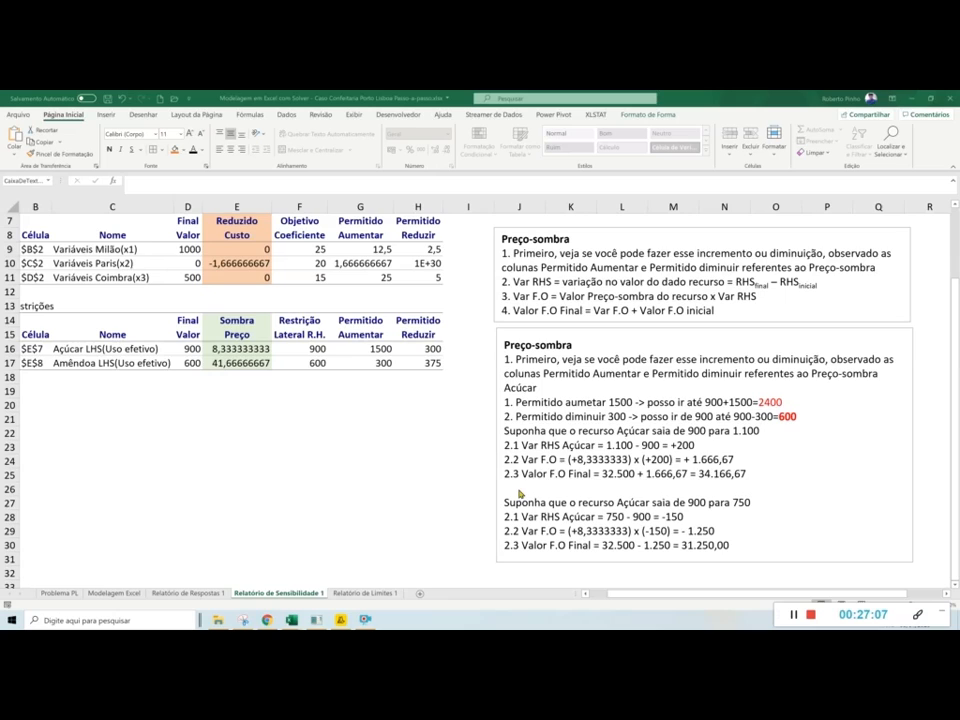
- Review the Restrição Lateral R.H. values of both constraints and Açúcar's Sombra Preço beside the worked example
{"action": "scroll", "coordinate": [520, 493], "scroll_direction": "up", "scroll_amount": 1}
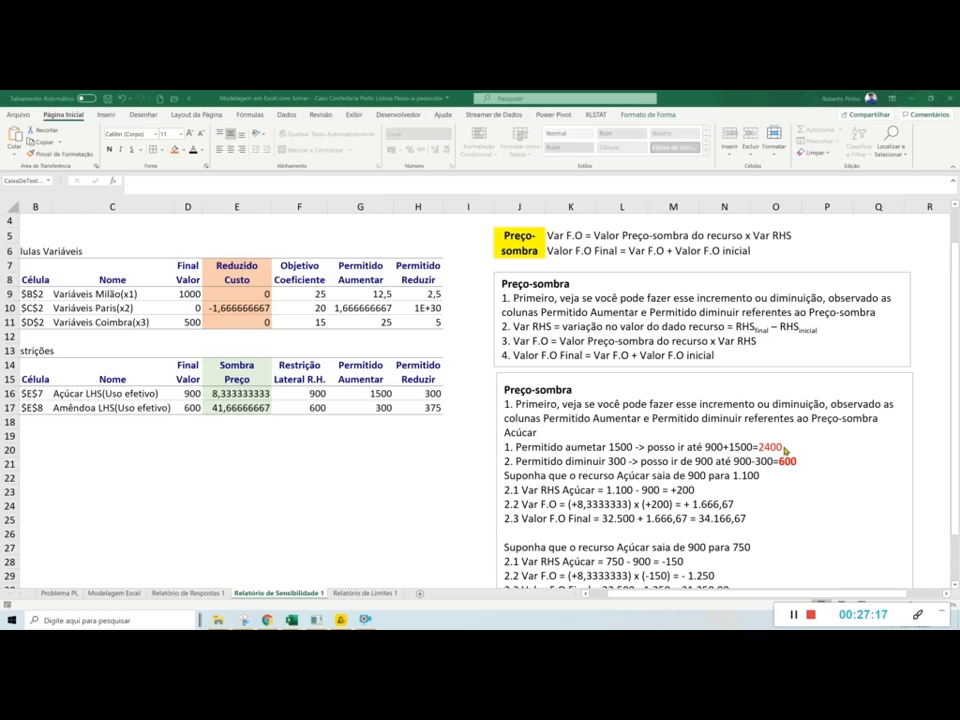
{"action": "left_click", "coordinate": [307, 396]}
{"action": "left_click", "coordinate": [306, 396]}
{"action": "left_click", "coordinate": [304, 402]}
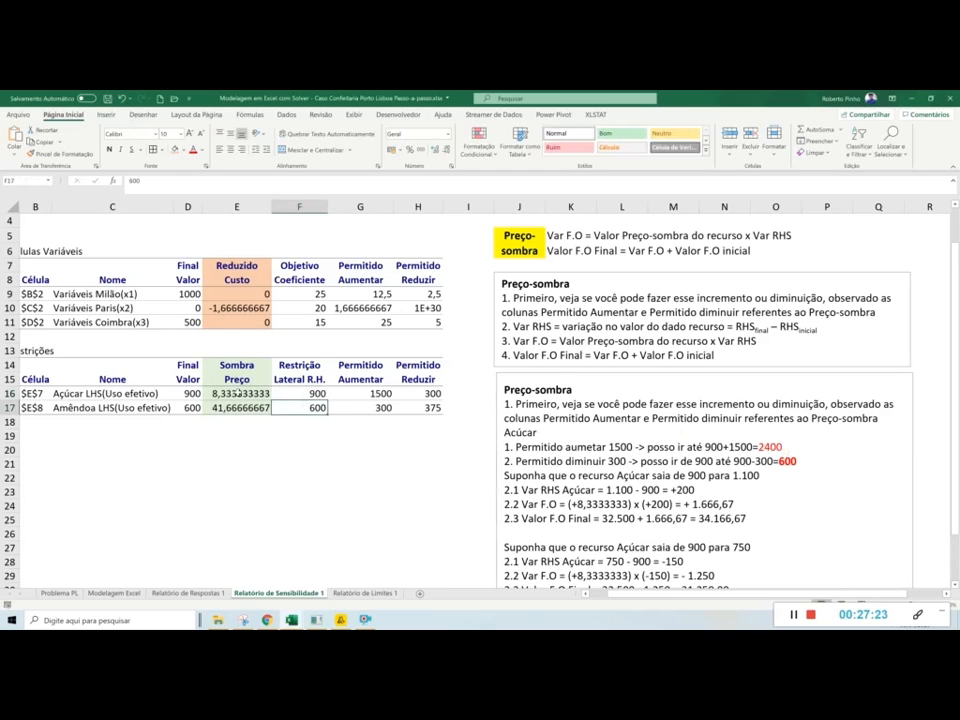
{"action": "left_click", "coordinate": [237, 395]}
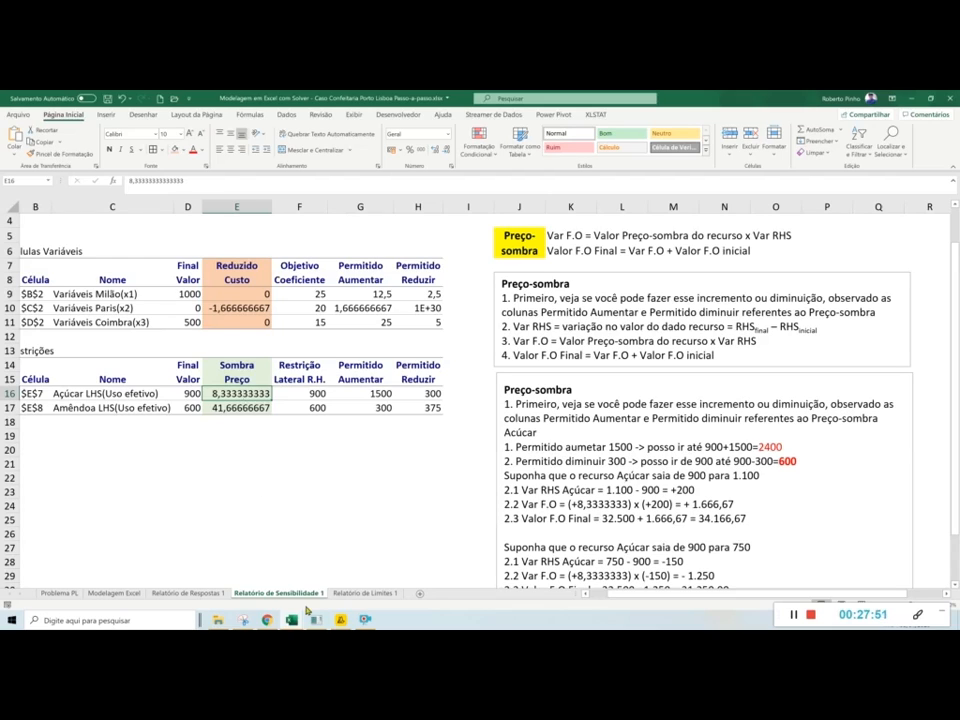
- Copy the "Custo reduzido" heading from the finished workbook's sensitivity report into cell B19 of the Passo-a-passo workbook's report
{"action": "mouse_move", "coordinate": [292, 622]}
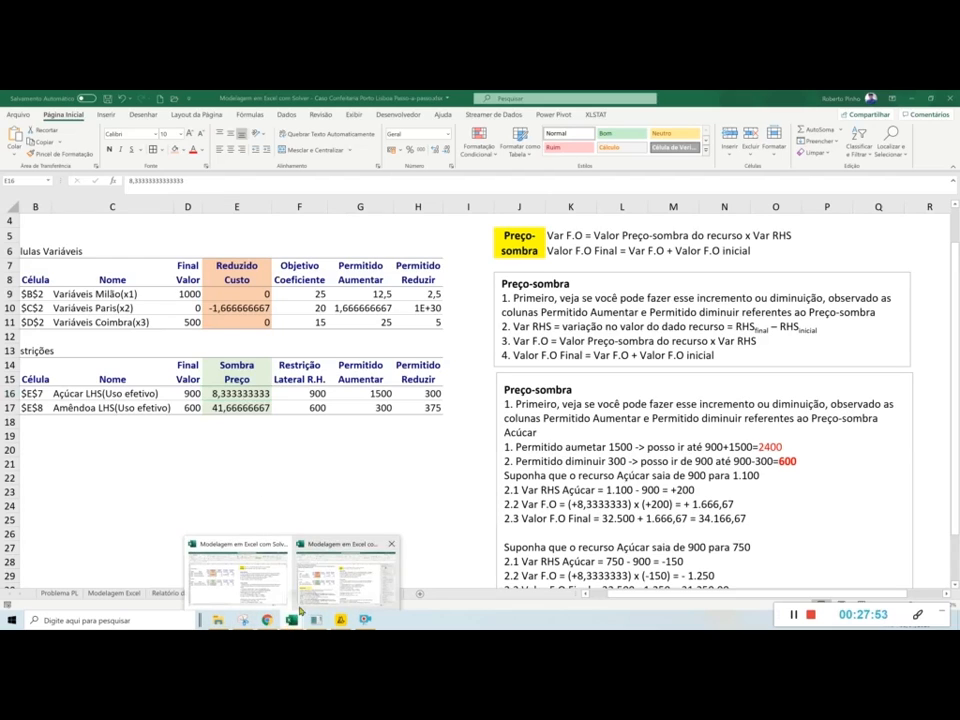
{"action": "left_click", "coordinate": [334, 571]}
{"action": "left_click", "coordinate": [45, 438]}
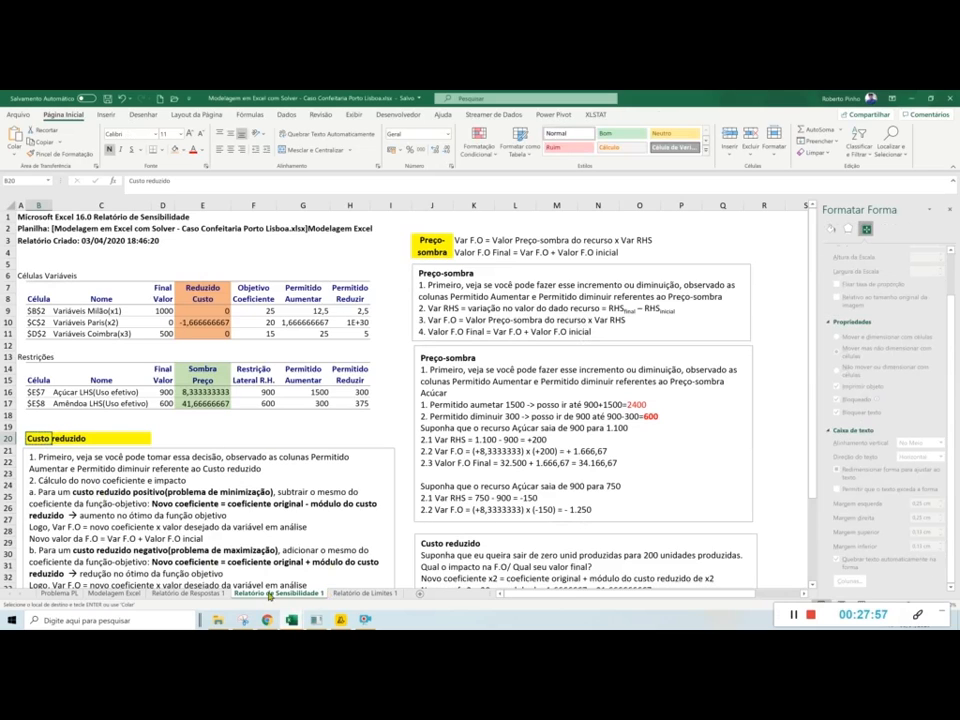
{"action": "key", "text": "ctrl+c"}
{"action": "mouse_move", "coordinate": [292, 620]}
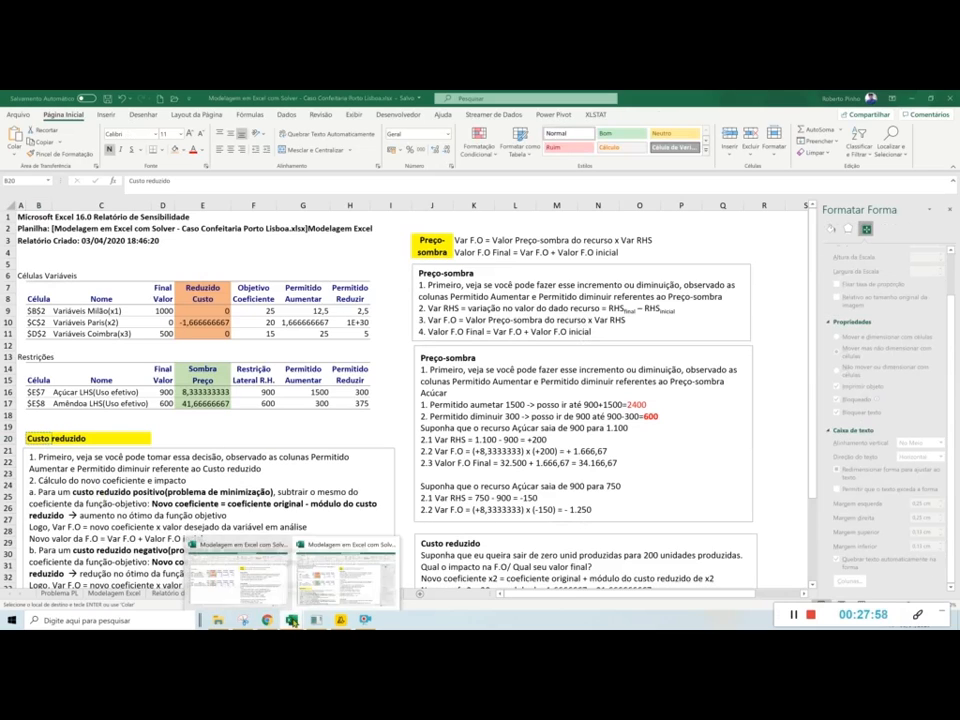
{"action": "left_click", "coordinate": [253, 585]}
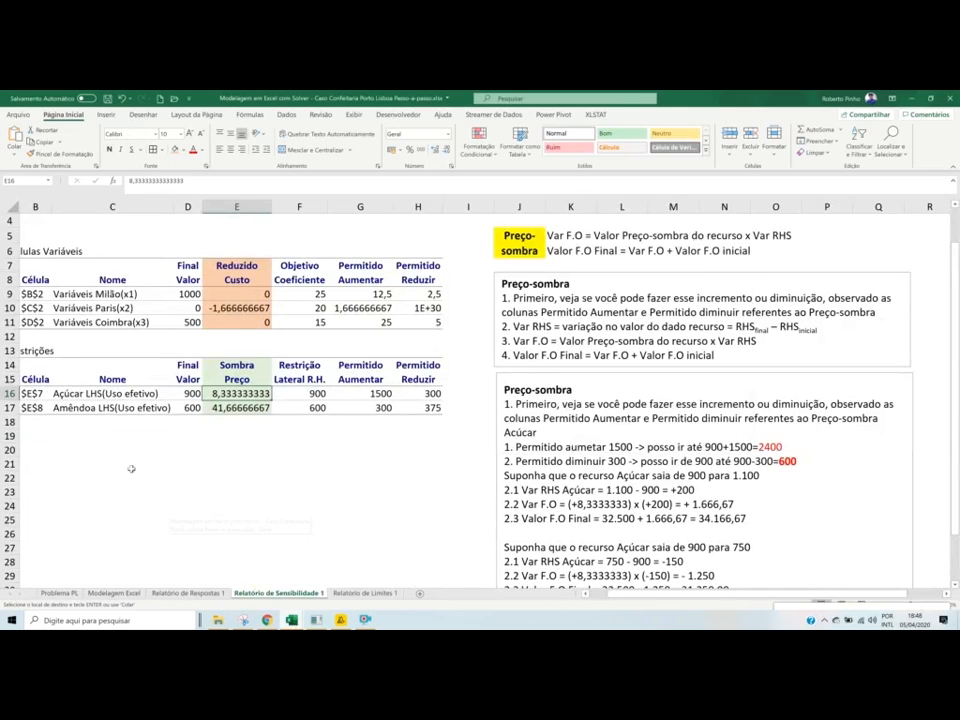
{"action": "left_click", "coordinate": [40, 436]}
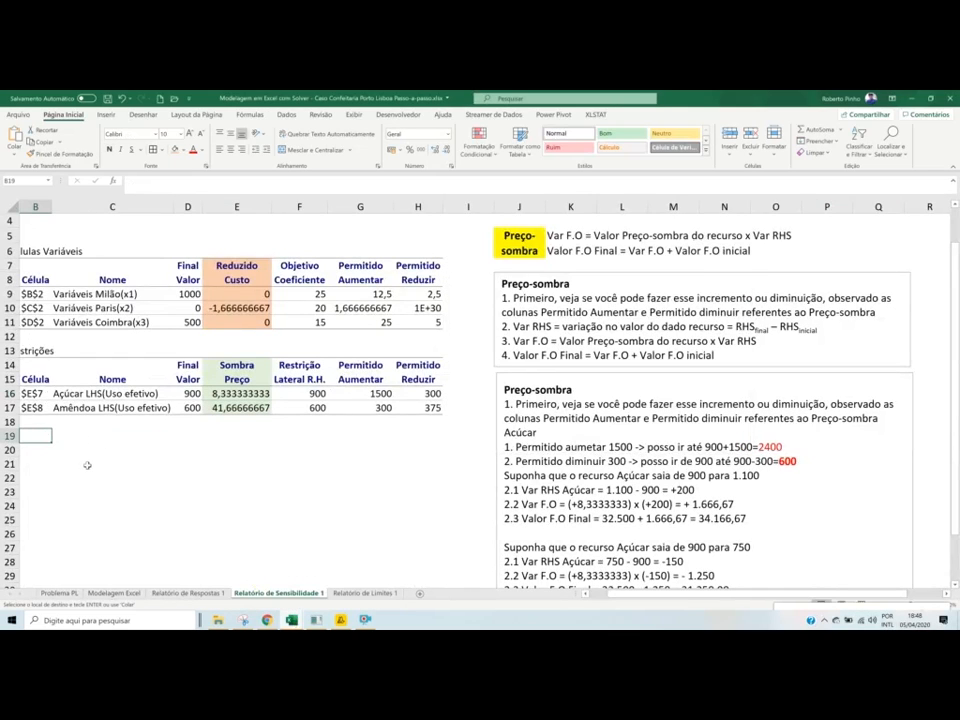
{"action": "key", "text": "ctrl+v"}
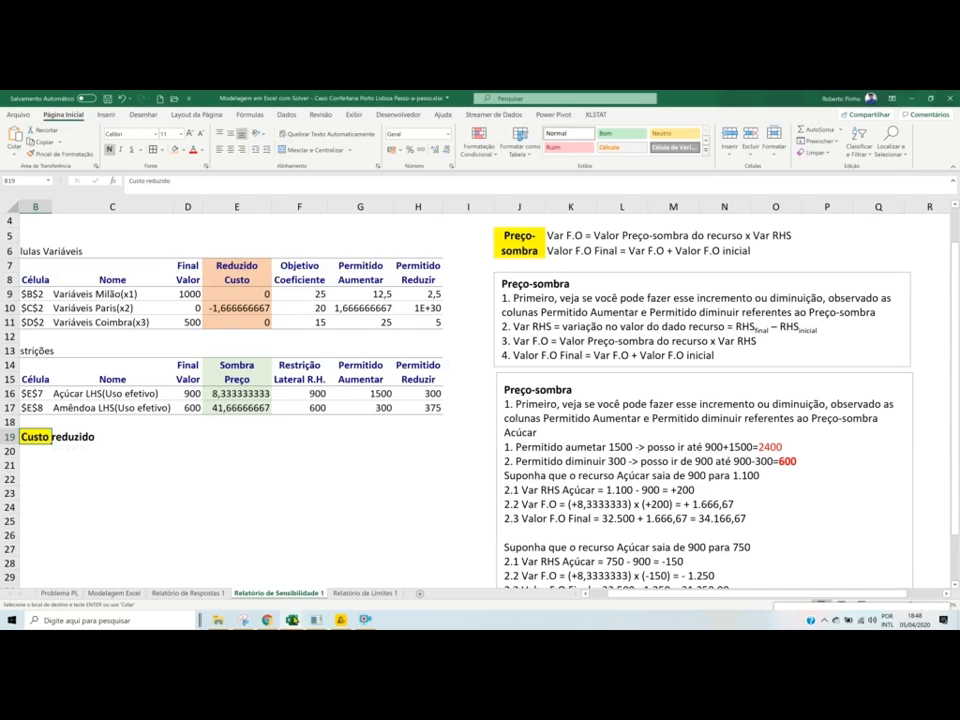
- Try to copy the finished workbook's Custo reduzido explanation text box into cell B20 of the Passo-a-passo report
{"action": "mouse_move", "coordinate": [291, 620]}
{"action": "left_click", "coordinate": [322, 580]}
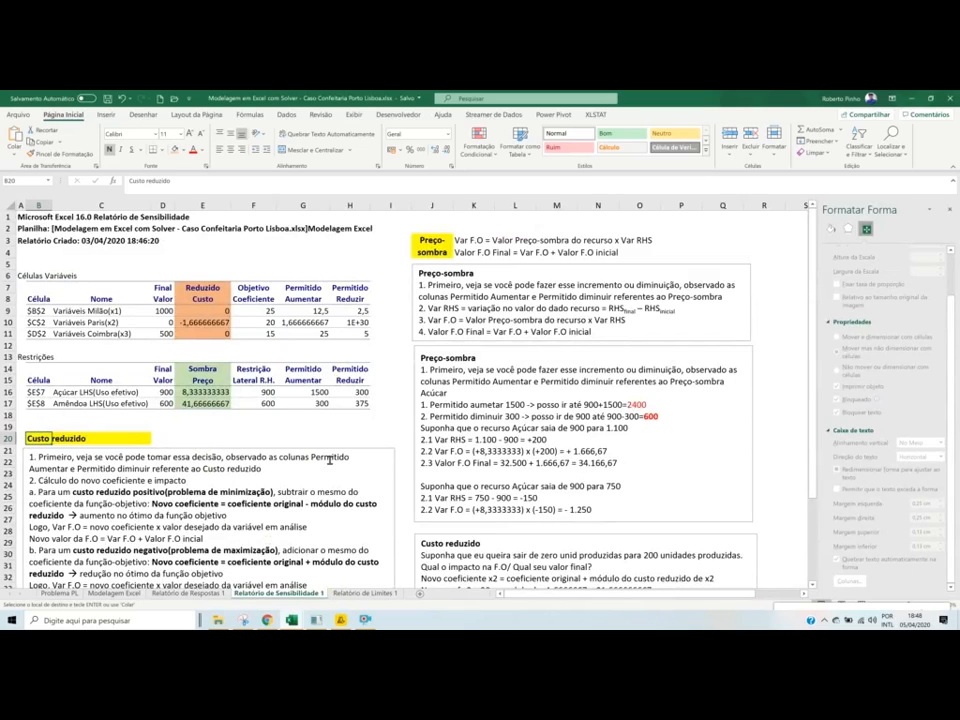
{"action": "left_click", "coordinate": [376, 454]}
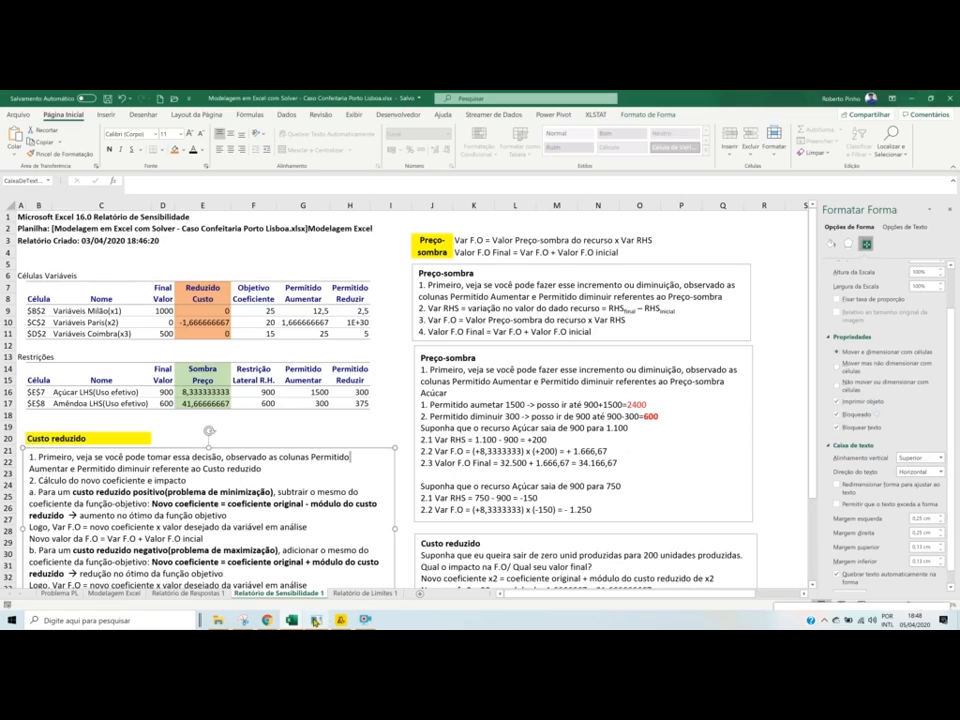
{"action": "mouse_move", "coordinate": [291, 620]}
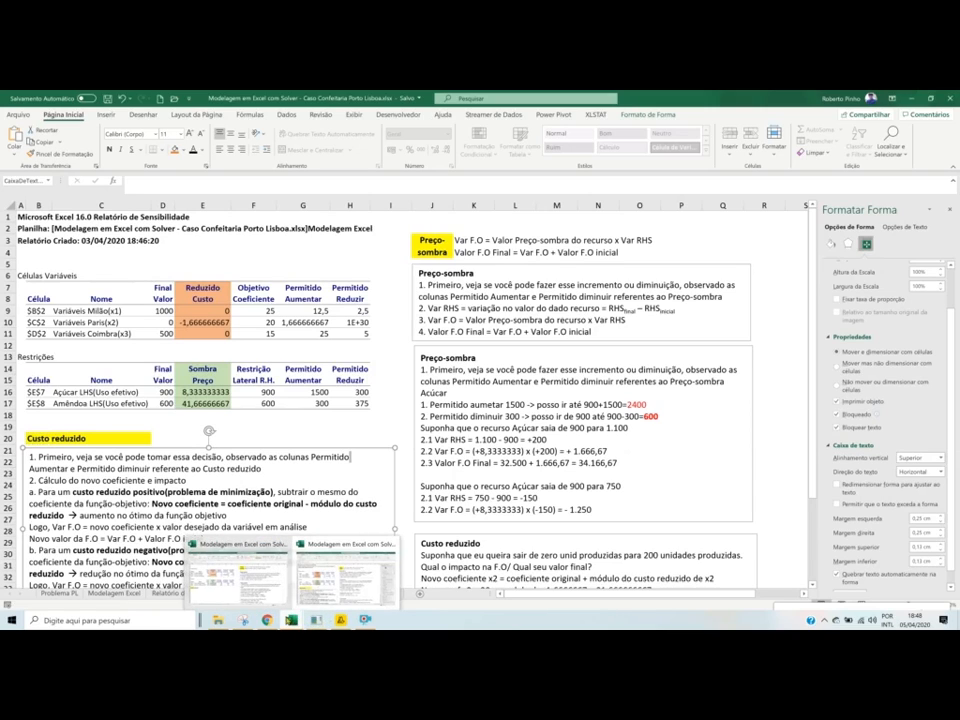
{"action": "left_click", "coordinate": [235, 597]}
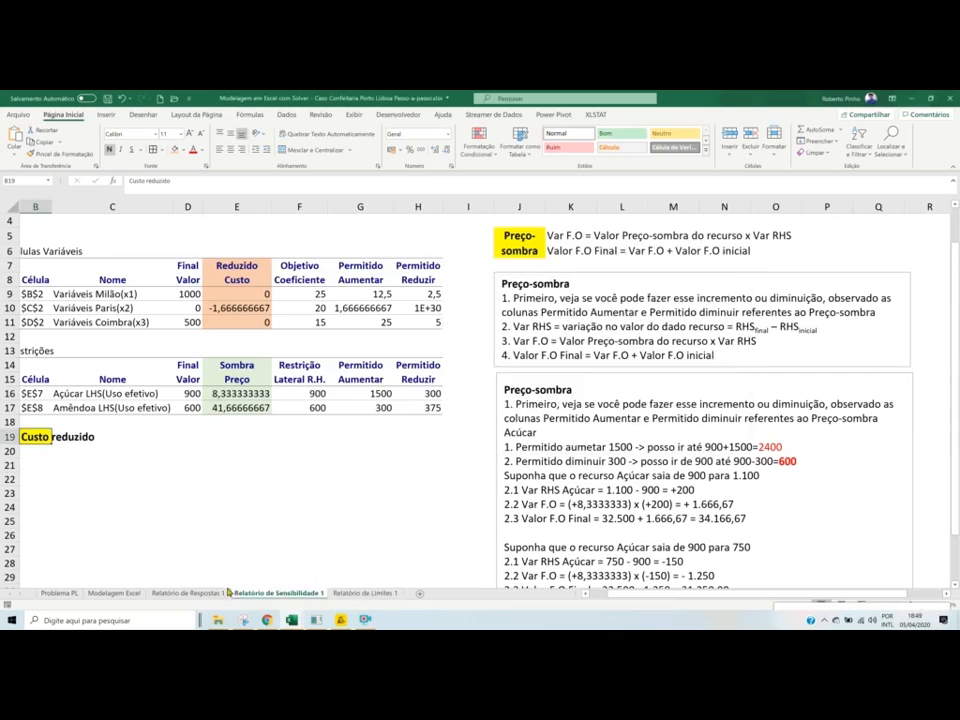
{"action": "left_click", "coordinate": [60, 463]}
{"action": "left_click", "coordinate": [40, 454]}
{"action": "key", "text": "ctrl+v"}
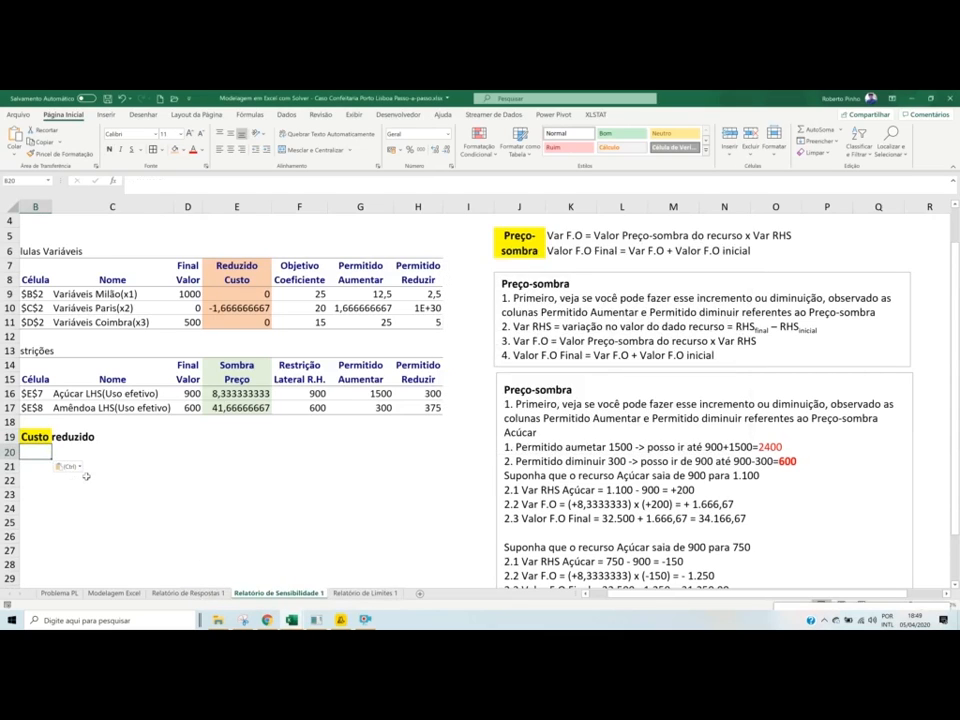
- Copy the Custo reduzido explanation text box from the finished workbook and paste it at cell B21, below the heading
{"action": "left_click", "coordinate": [291, 611]}
{"action": "left_click", "coordinate": [329, 575]}
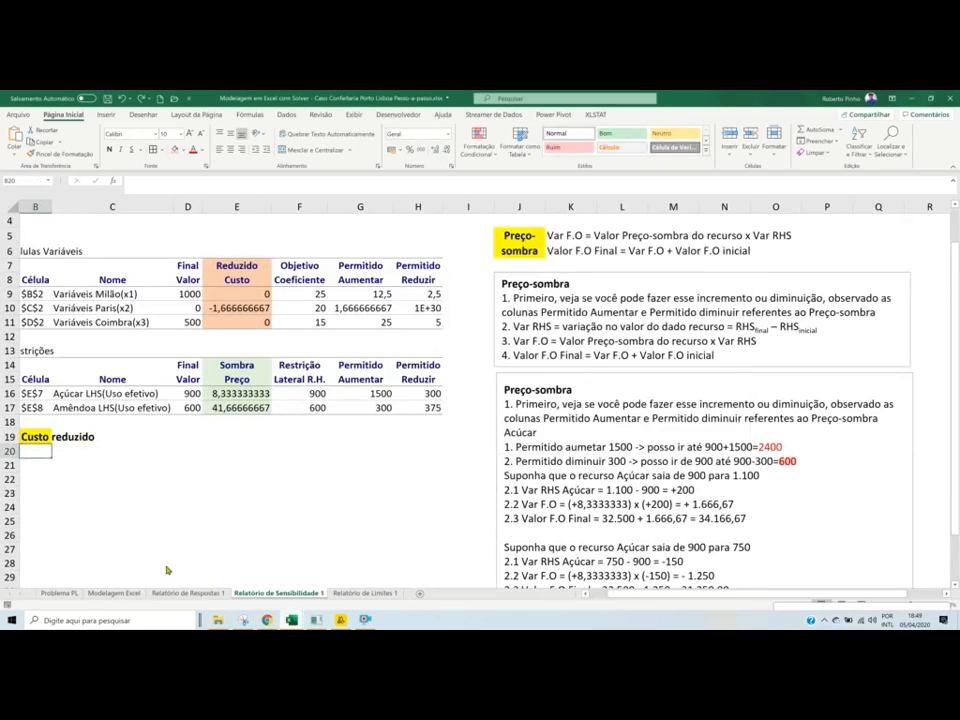
{"action": "left_click", "coordinate": [75, 479]}
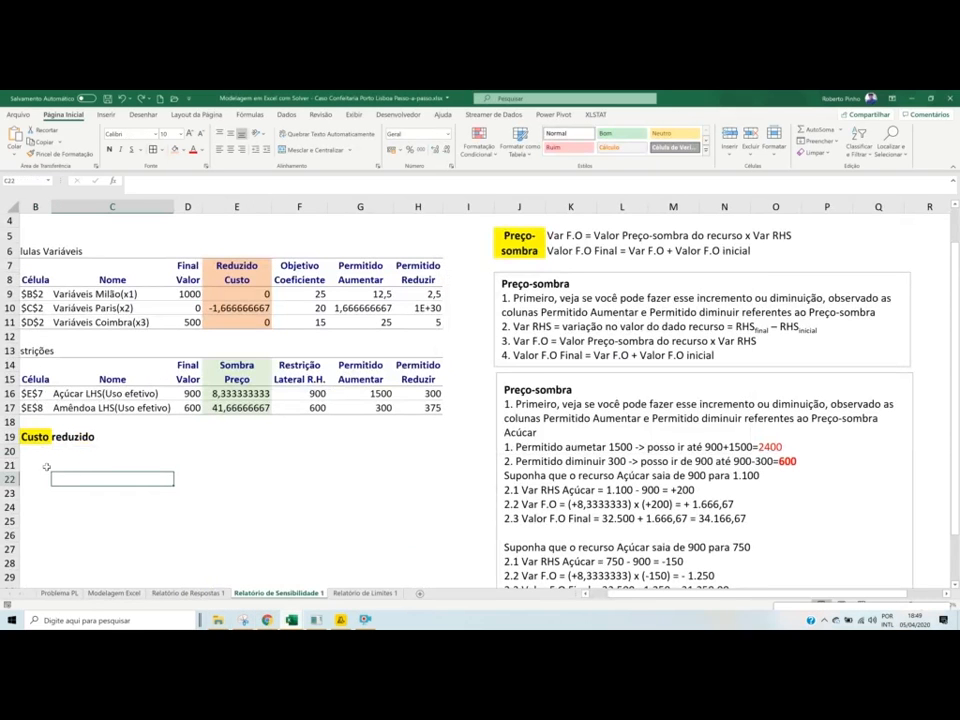
{"action": "left_click", "coordinate": [45, 465]}
{"action": "key", "text": "ctrl+v"}
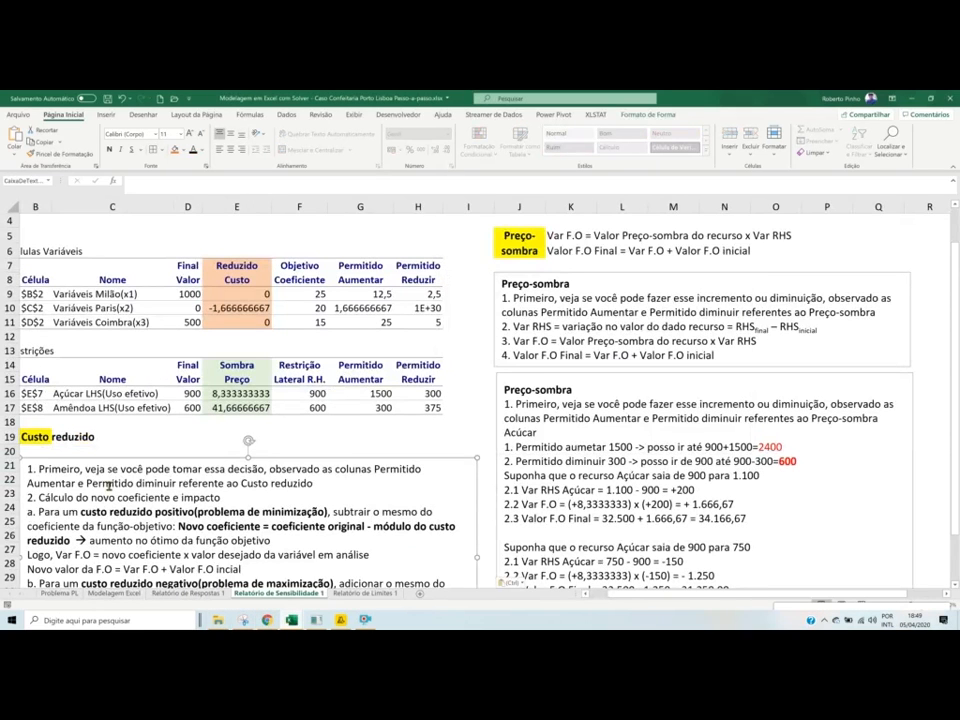
- Shorten the worked Preço-sombra text box from its lower edge to end just below line 2.2 of the 750 example
{"action": "scroll", "coordinate": [108, 485], "scroll_direction": "down", "scroll_amount": 2}
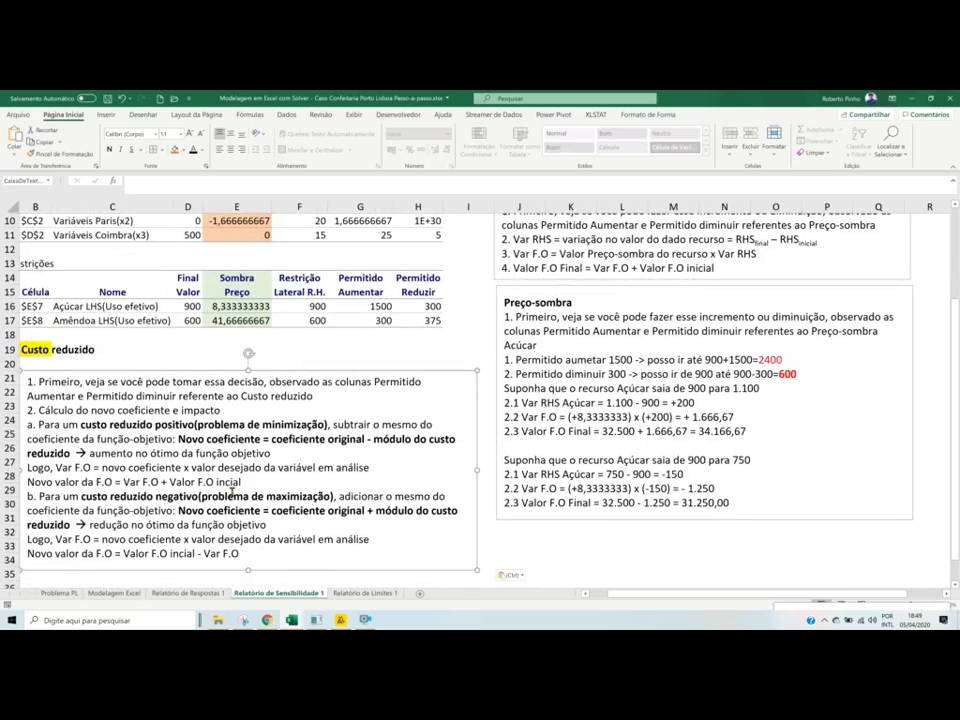
{"action": "left_click", "coordinate": [703, 519]}
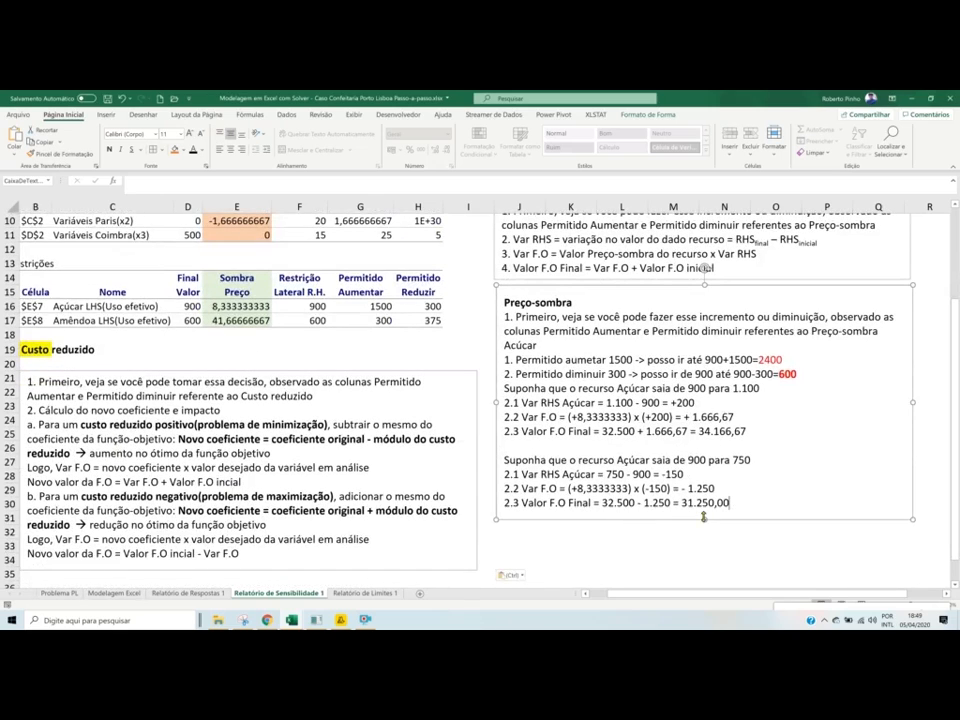
{"action": "left_click_drag", "start_coordinate": [703, 517], "coordinate": [693, 497]}
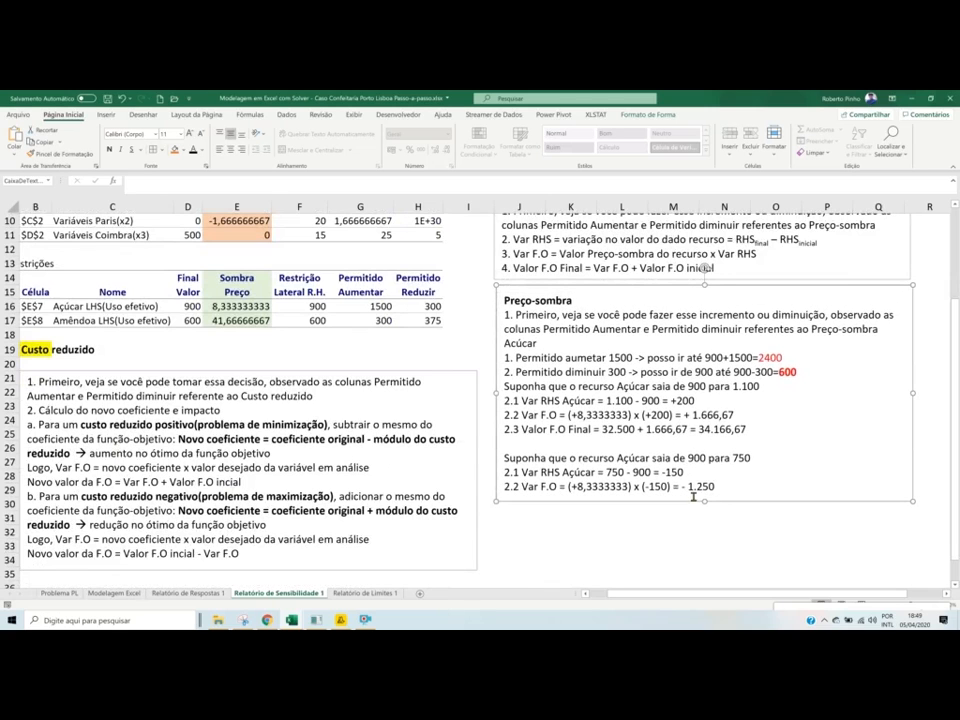
{"action": "scroll", "coordinate": [293, 300], "scroll_direction": "up", "scroll_amount": 2}
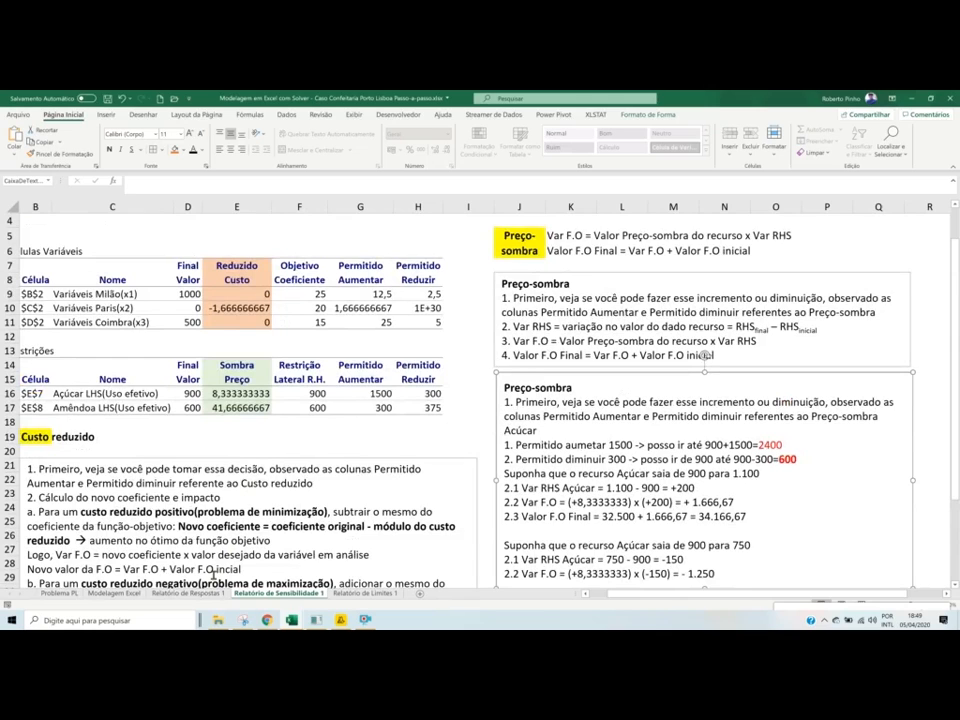
- Review the Paris(x2) production quantity and the F.O Max Lucro cell in the Modelagem Excel sheet
{"action": "left_click", "coordinate": [126, 593]}
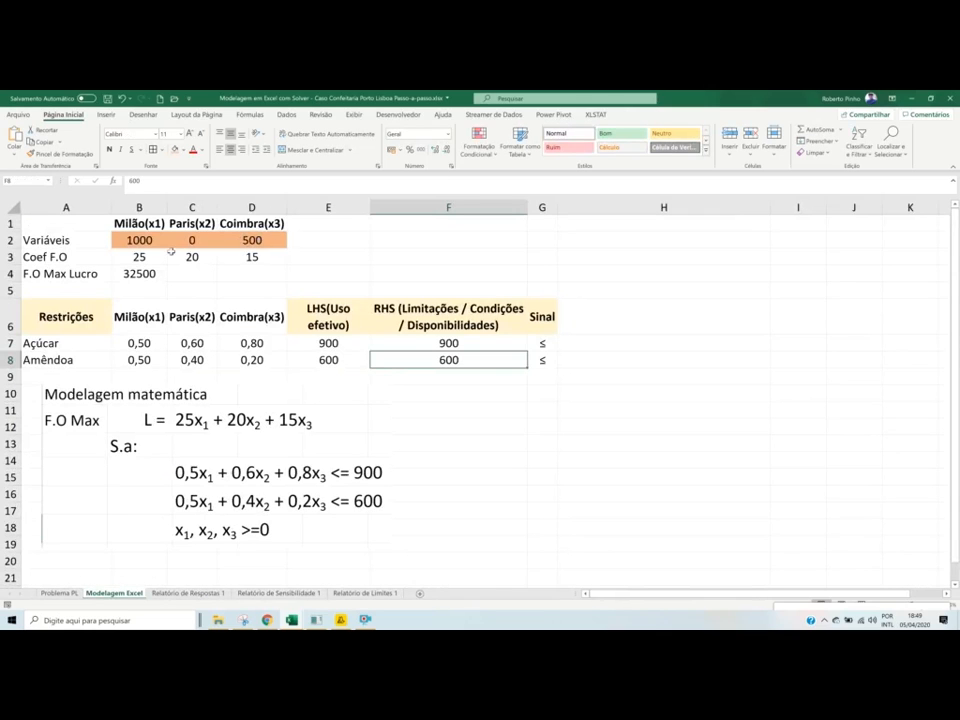
{"action": "left_click", "coordinate": [177, 240]}
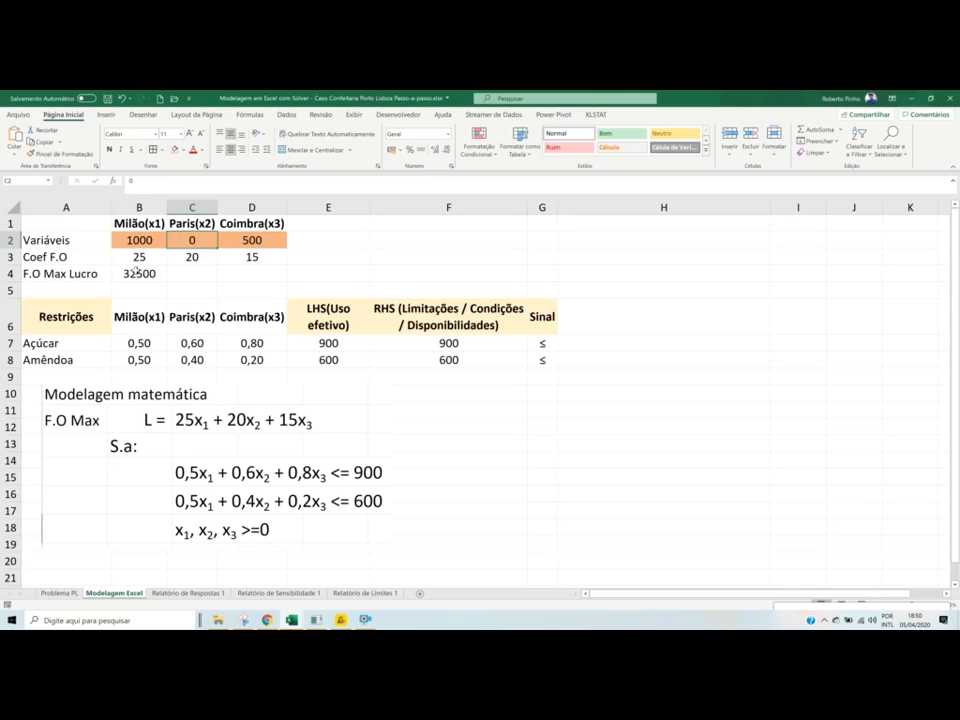
{"action": "left_click", "coordinate": [136, 272]}
{"action": "left_click", "coordinate": [192, 240]}
- Examine the Final Valor and Reduzido Custo of variable Paris(x2) in Relatório de Sensibilidade 1
{"action": "left_click", "coordinate": [303, 594]}
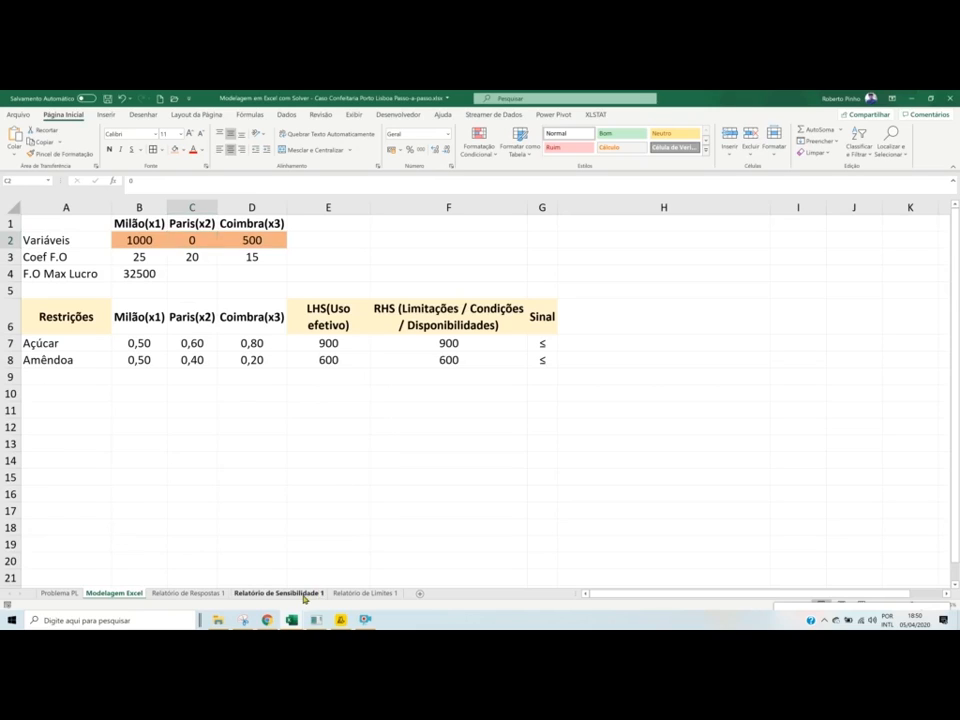
{"action": "left_click", "coordinate": [245, 308]}
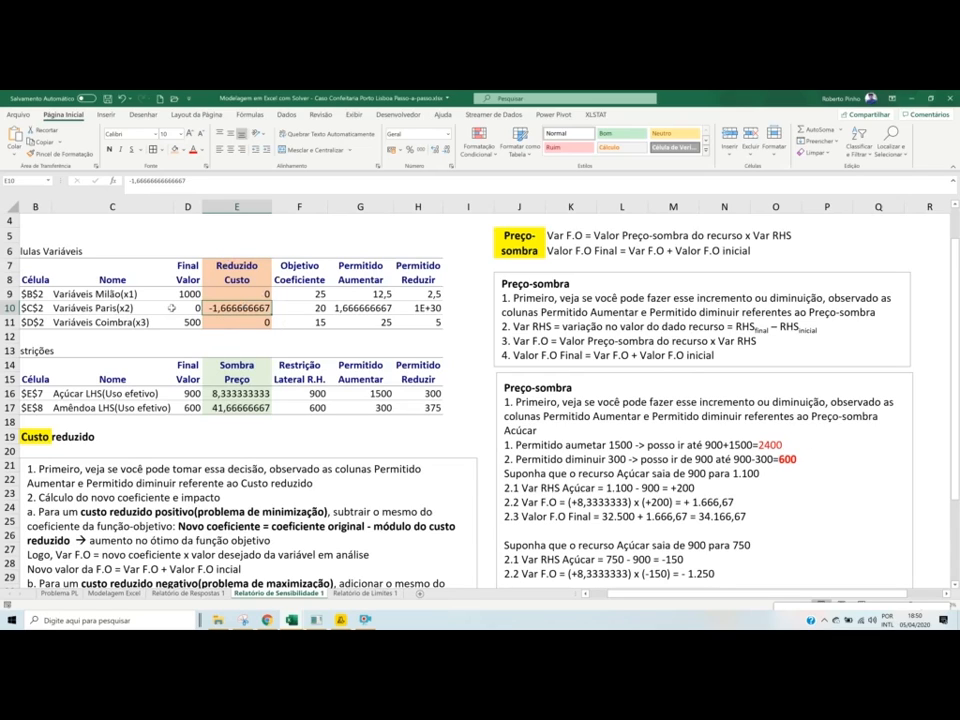
{"action": "left_click", "coordinate": [186, 308]}
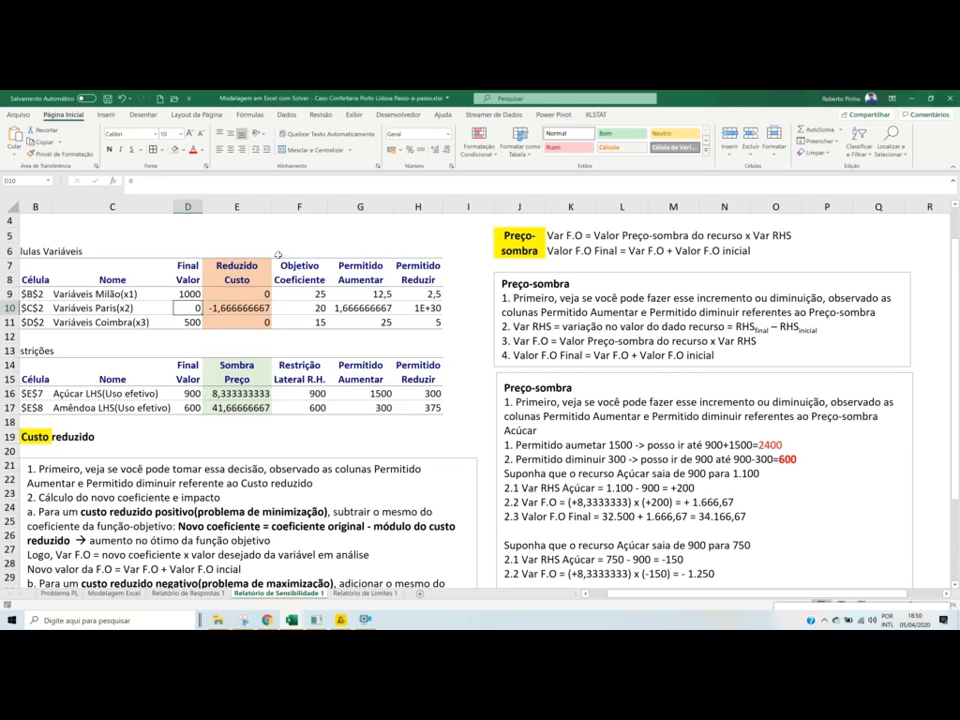
{"action": "left_click", "coordinate": [213, 306]}
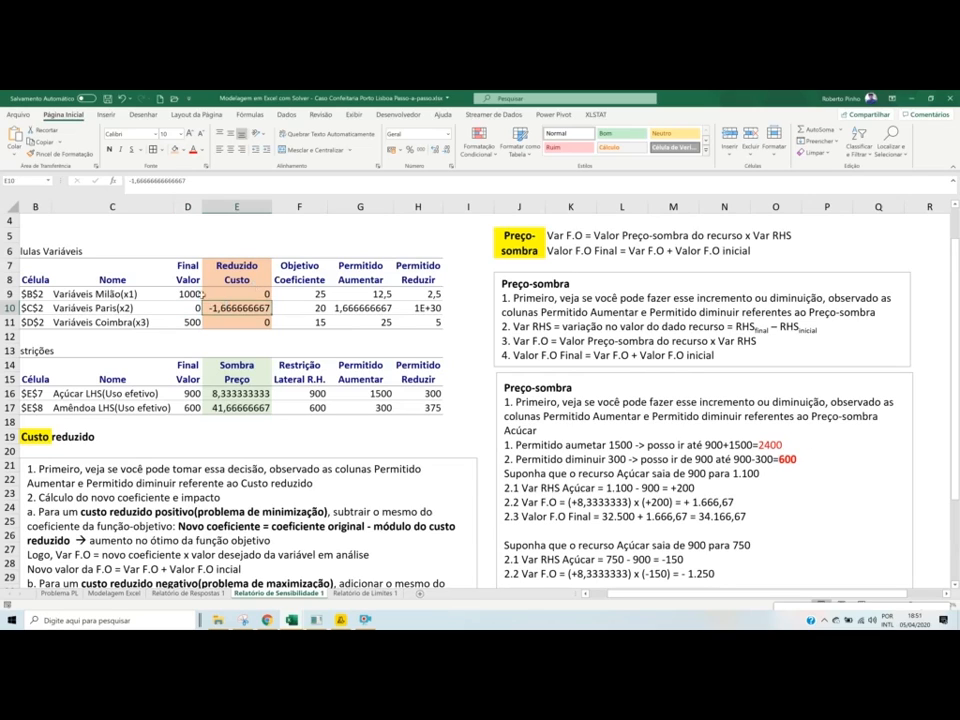
{"action": "left_click", "coordinate": [191, 308]}
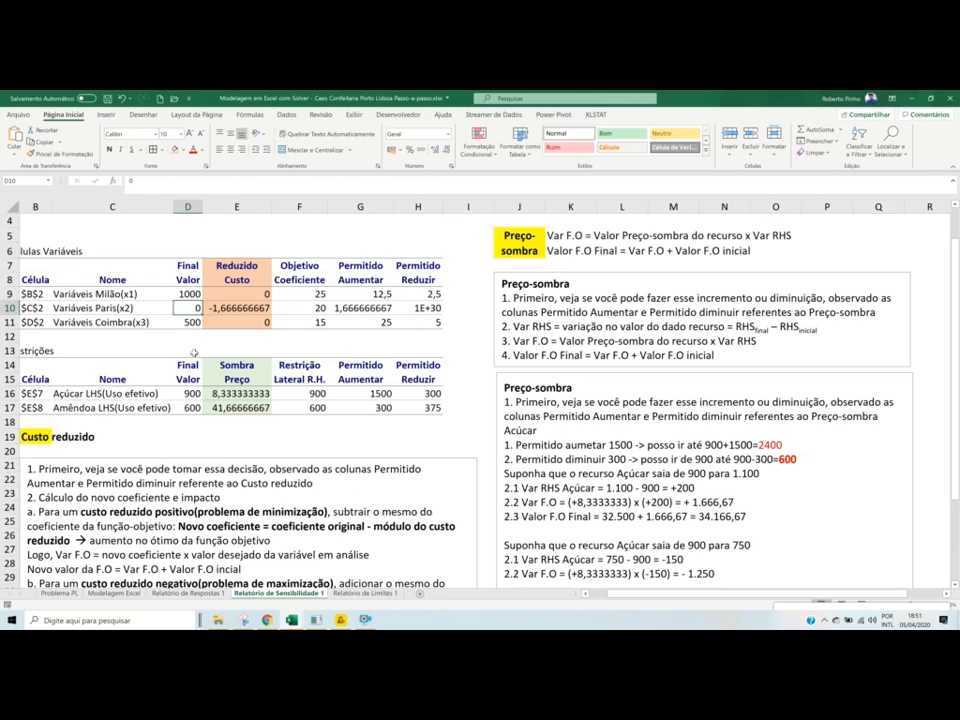
{"action": "key", "text": "Right"}
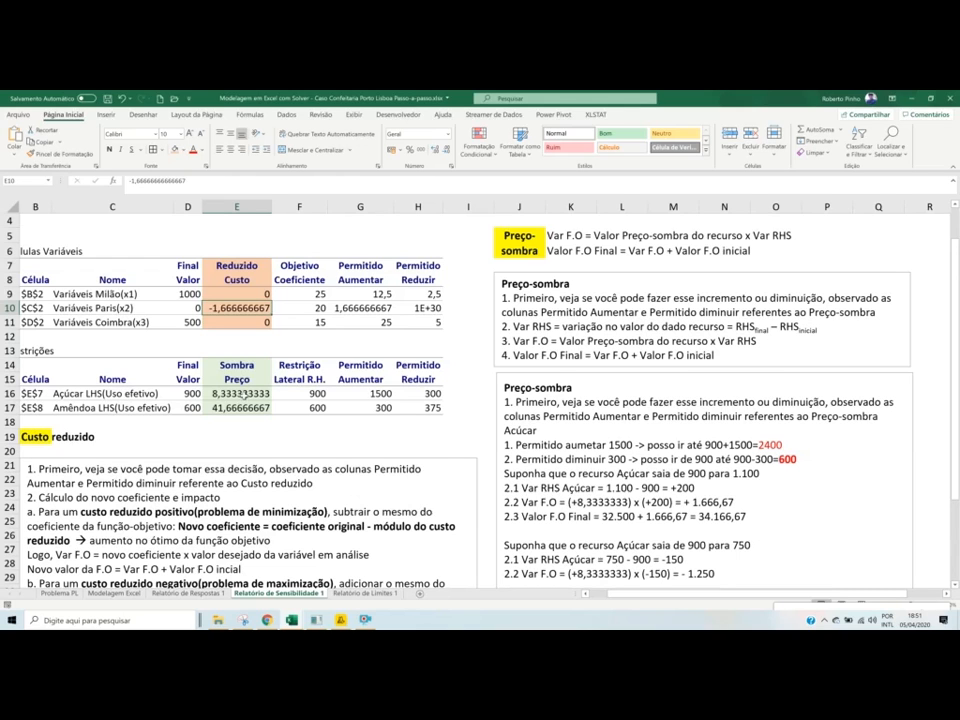
- Compare the Custo reduzido explanation with the Objetivo Coeficiente values and the Permitido Aumentar and Permitido Reduzir columns of the variables
{"action": "scroll", "coordinate": [240, 394], "scroll_direction": "down", "scroll_amount": 3}
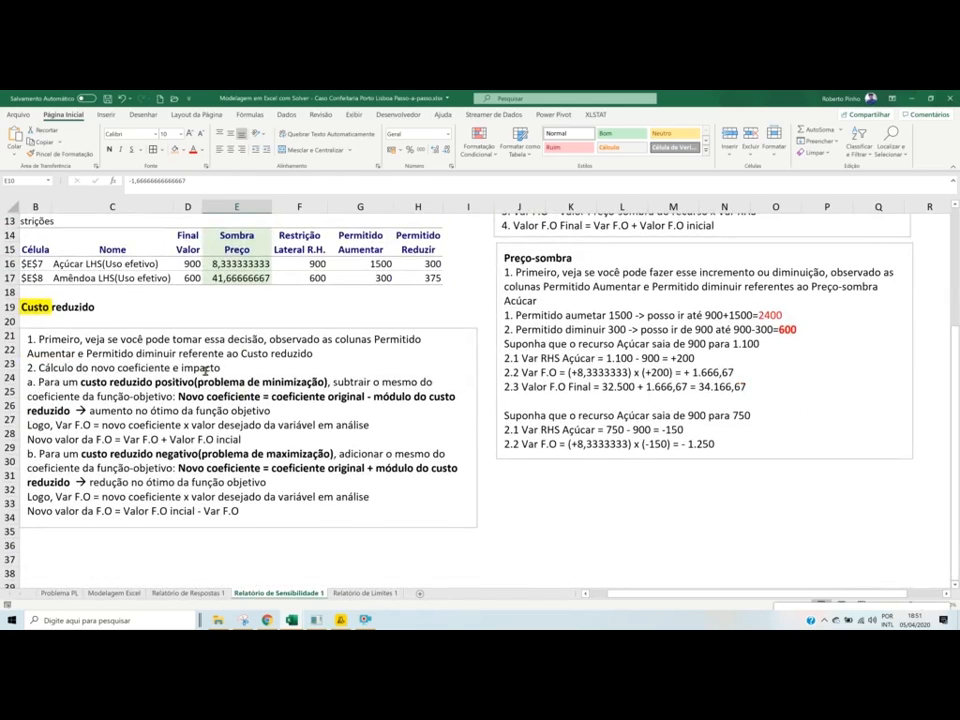
{"action": "scroll", "coordinate": [266, 392], "scroll_direction": "up", "scroll_amount": 2}
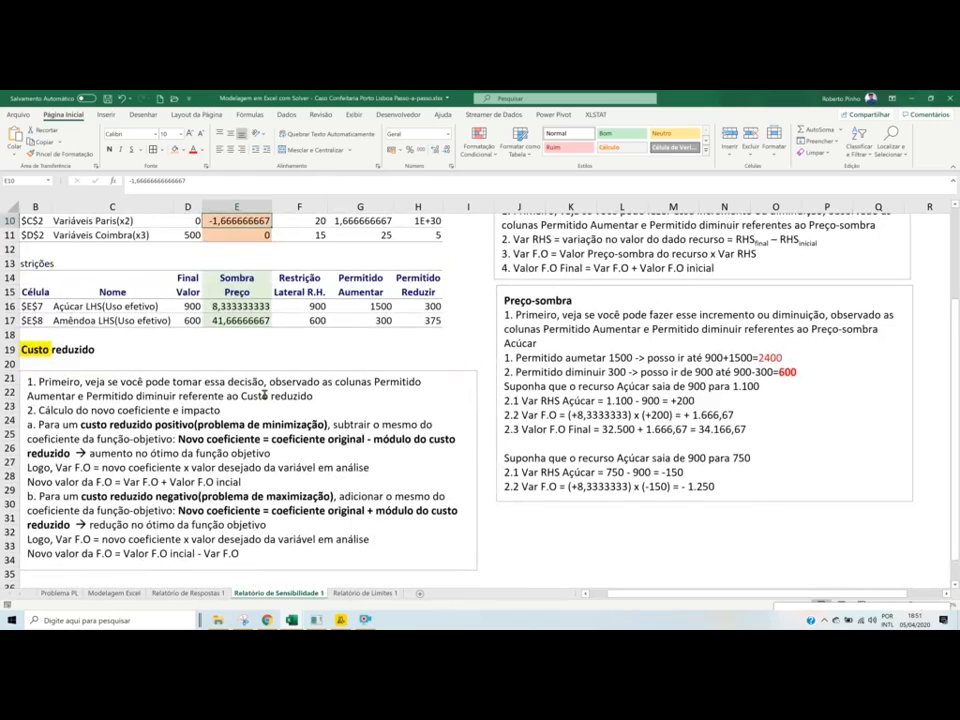
{"action": "scroll", "coordinate": [318, 224], "scroll_direction": "up", "scroll_amount": 1}
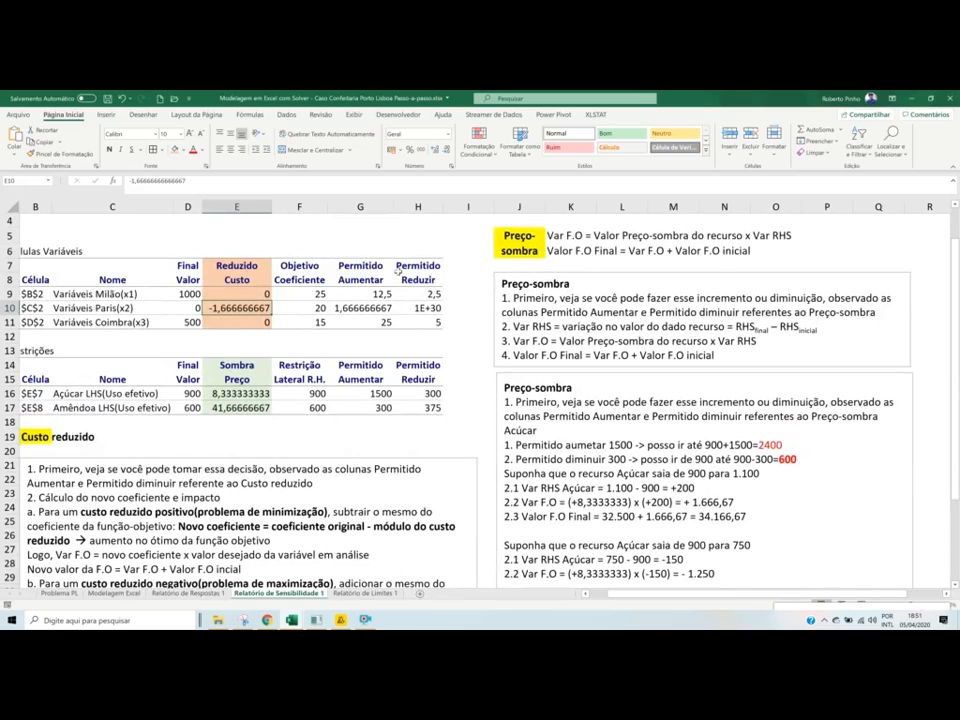
{"action": "left_click_drag", "start_coordinate": [299, 294], "coordinate": [299, 322]}
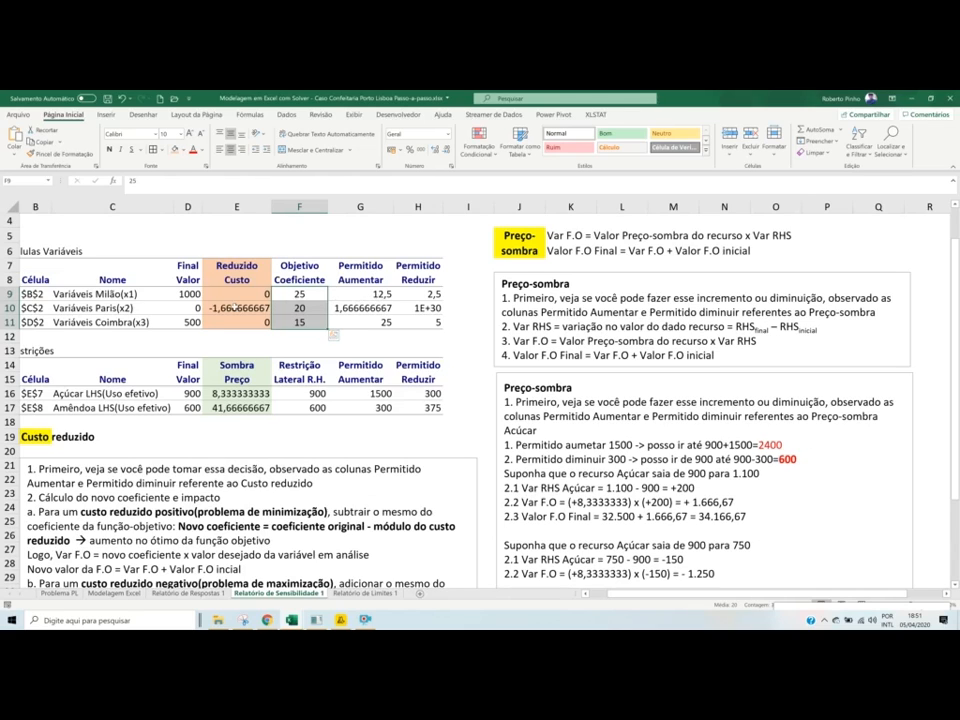
{"action": "scroll", "coordinate": [281, 313], "scroll_direction": "down", "scroll_amount": 2}
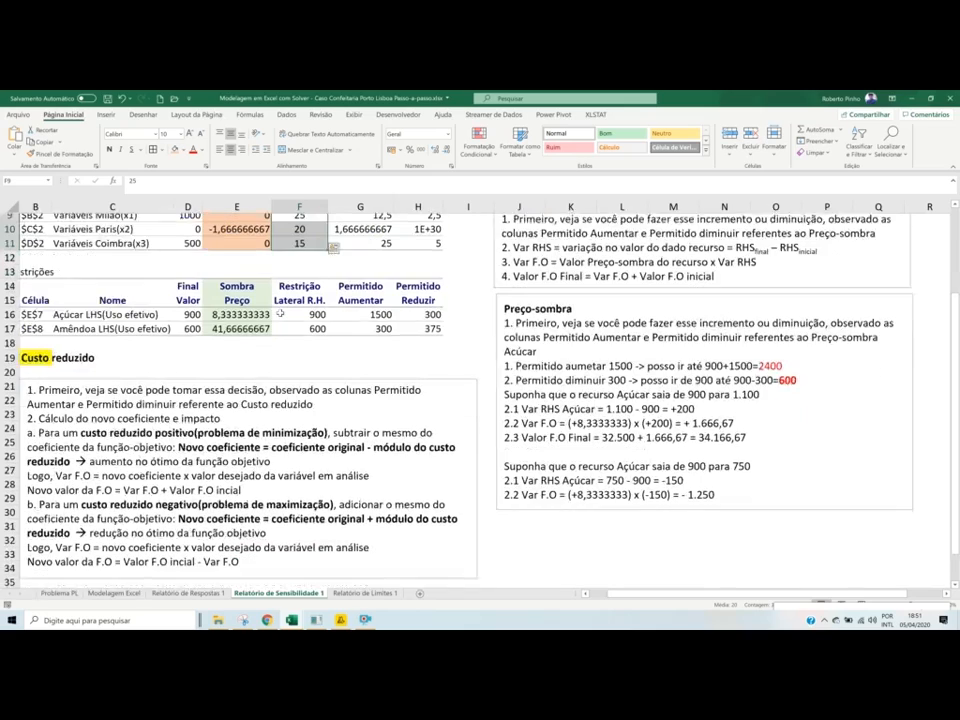
- Copy the worked Custo reduzido text box from the original Confeitaria Porto Lisboa workbook and paste it at J31 in the Passo-a-passo workbook
{"action": "mouse_move", "coordinate": [291, 620]}
{"action": "left_click", "coordinate": [322, 585]}
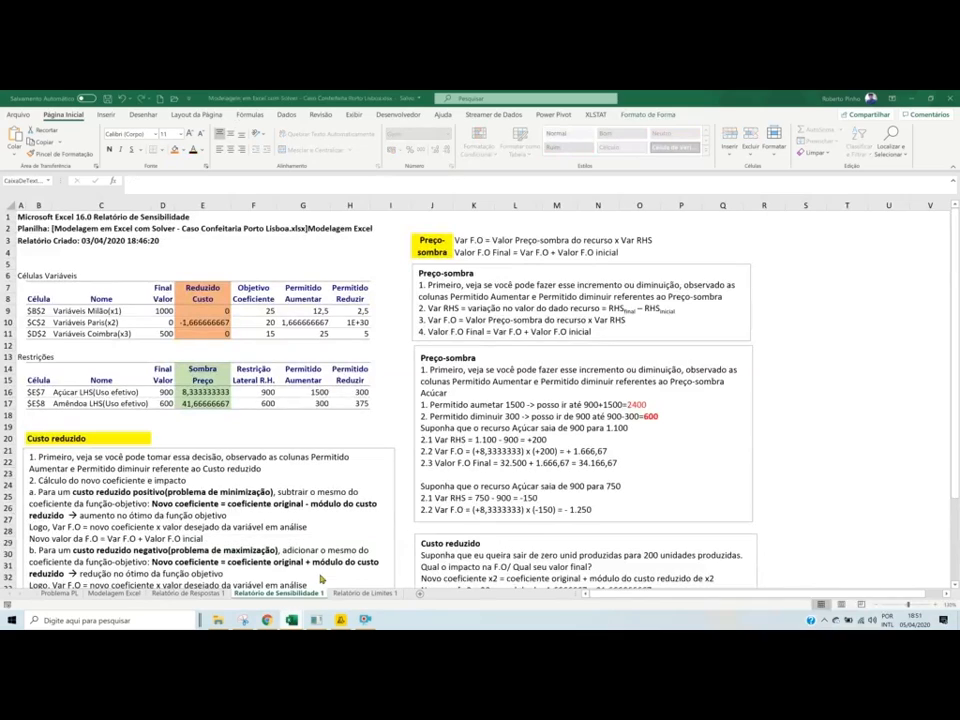
{"action": "left_click", "coordinate": [592, 535]}
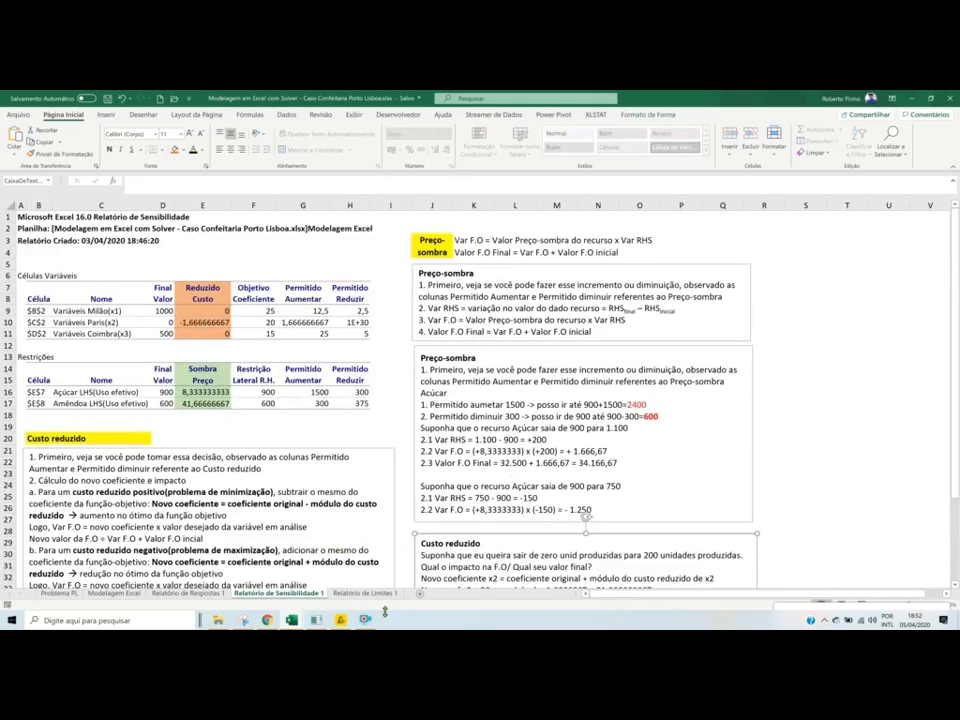
{"action": "left_click", "coordinate": [292, 620]}
{"action": "left_click", "coordinate": [239, 603]}
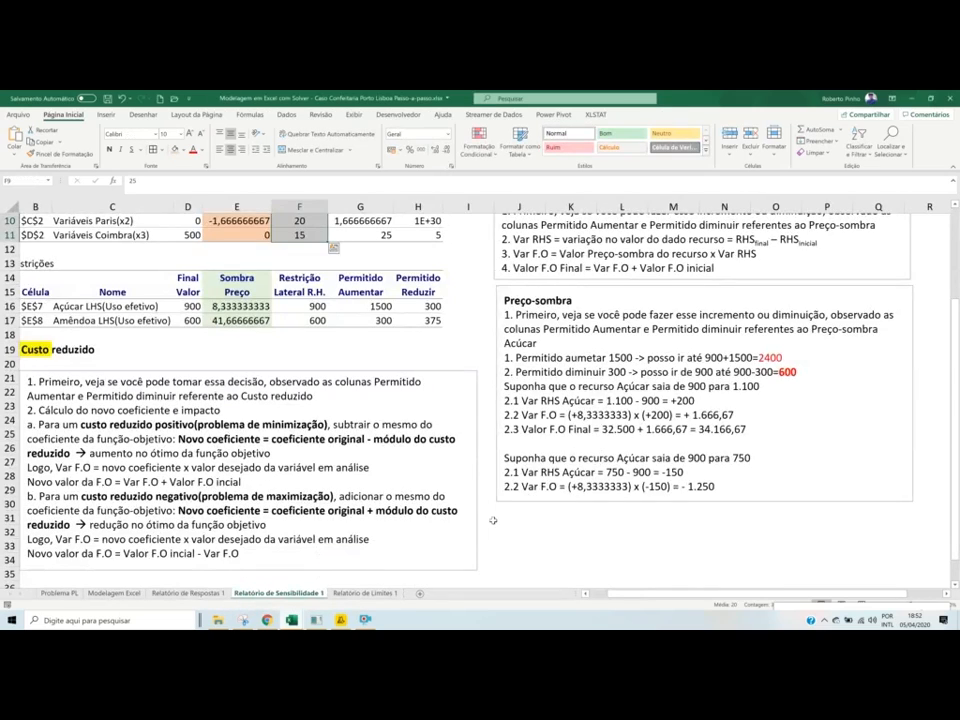
{"action": "scroll", "coordinate": [495, 518], "scroll_direction": "down", "scroll_amount": 4}
{"action": "scroll", "coordinate": [503, 513], "scroll_direction": "up", "scroll_amount": 2}
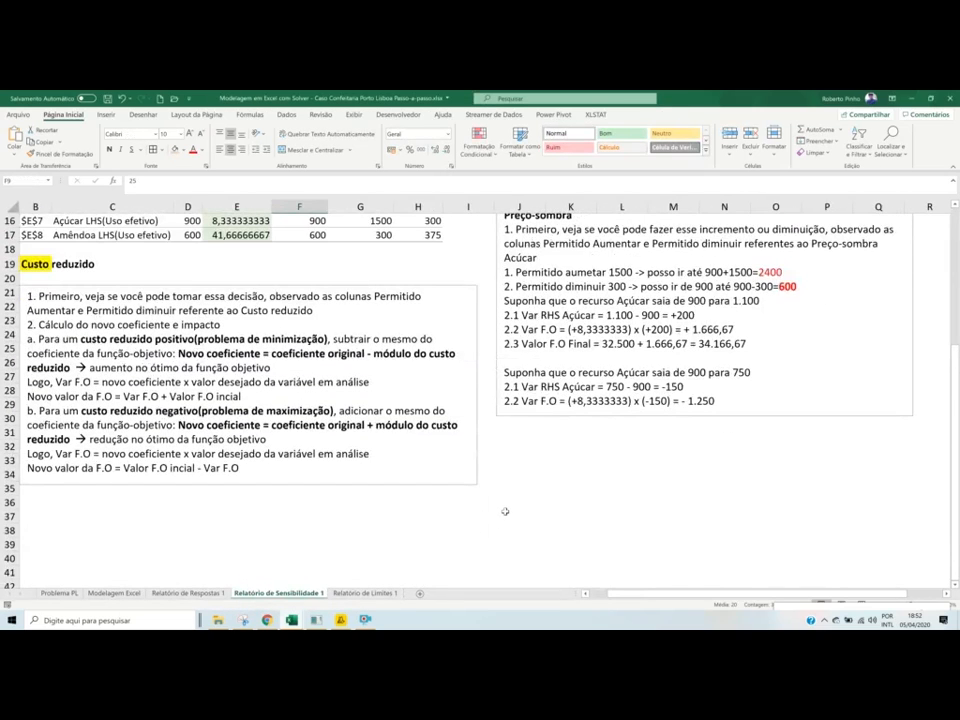
{"action": "left_click", "coordinate": [509, 433]}
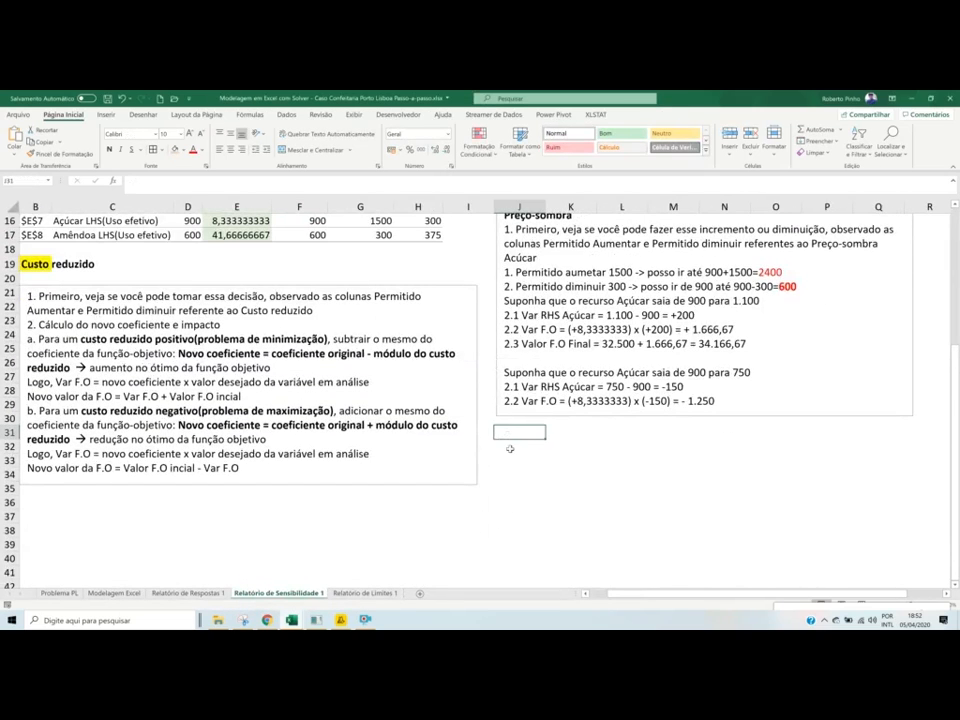
{"action": "key", "text": "ctrl+v"}
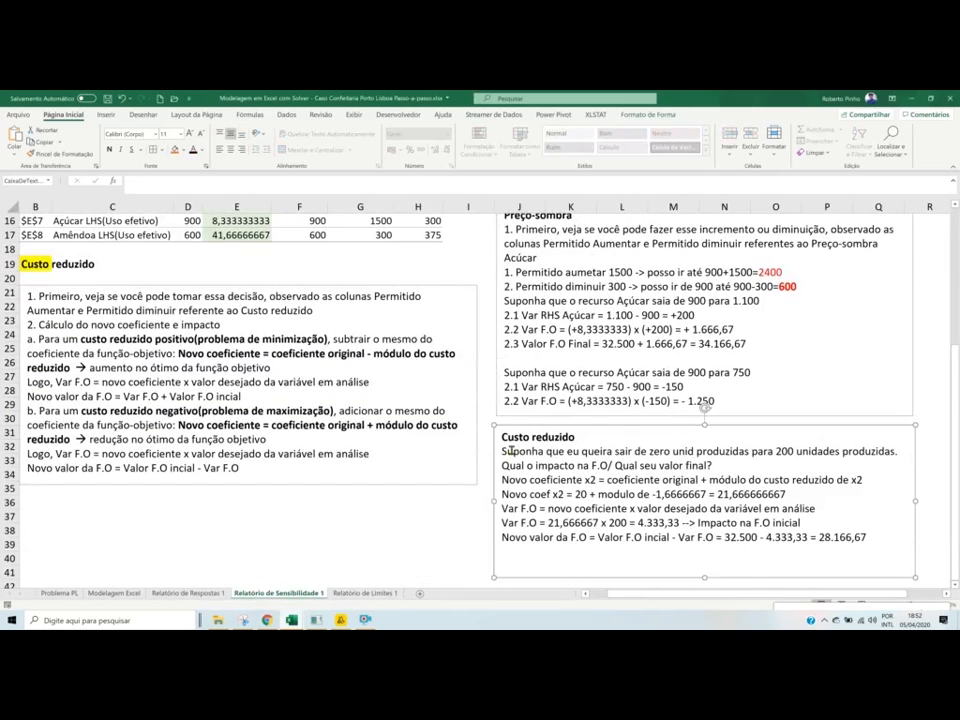
- Compare the pasted Custo reduzido example with the Objetivo Coeficiente, Permitido Aumentar and Permitido Reduzir values of Paris(x2)
{"action": "scroll", "coordinate": [511, 451], "scroll_direction": "up", "scroll_amount": 1}
{"action": "scroll", "coordinate": [326, 277], "scroll_direction": "up", "scroll_amount": 2}
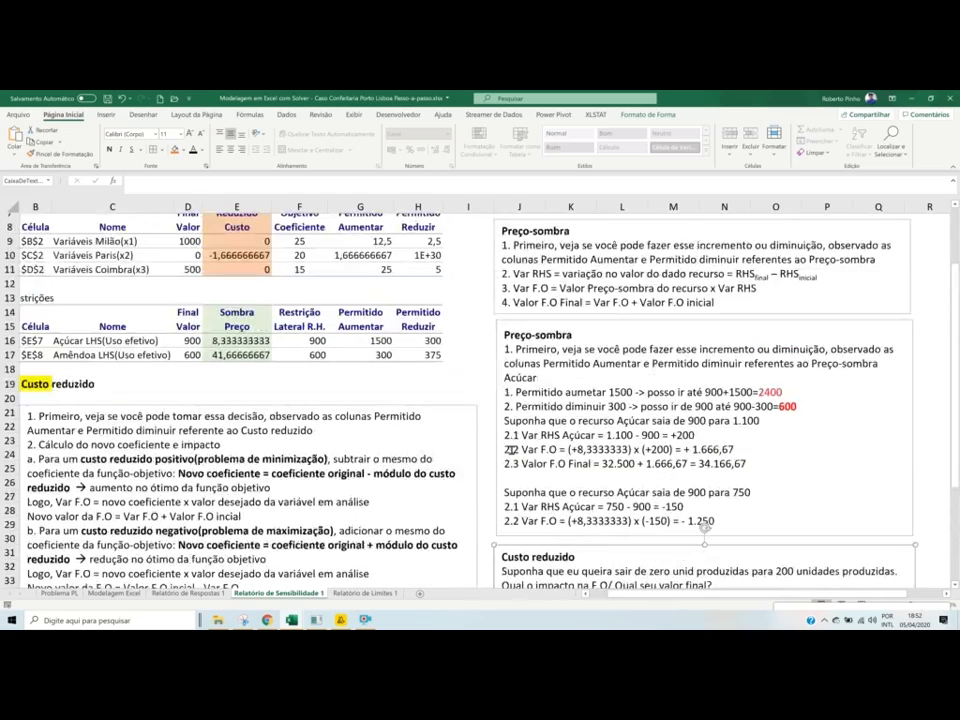
{"action": "left_click", "coordinate": [302, 263]}
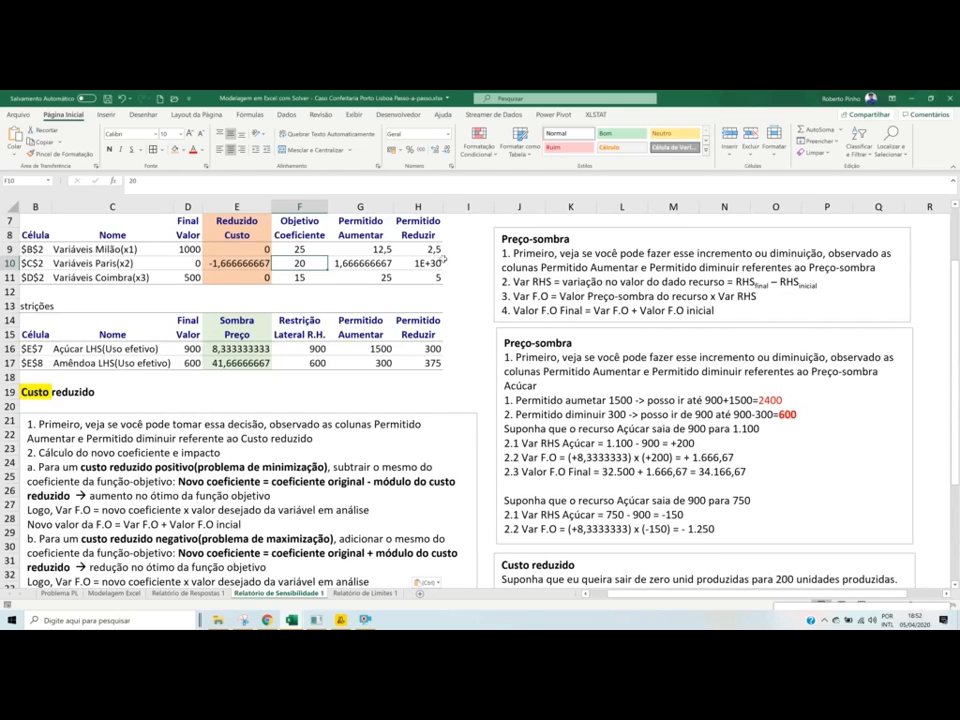
{"action": "scroll", "coordinate": [441, 259], "scroll_direction": "down", "scroll_amount": 3}
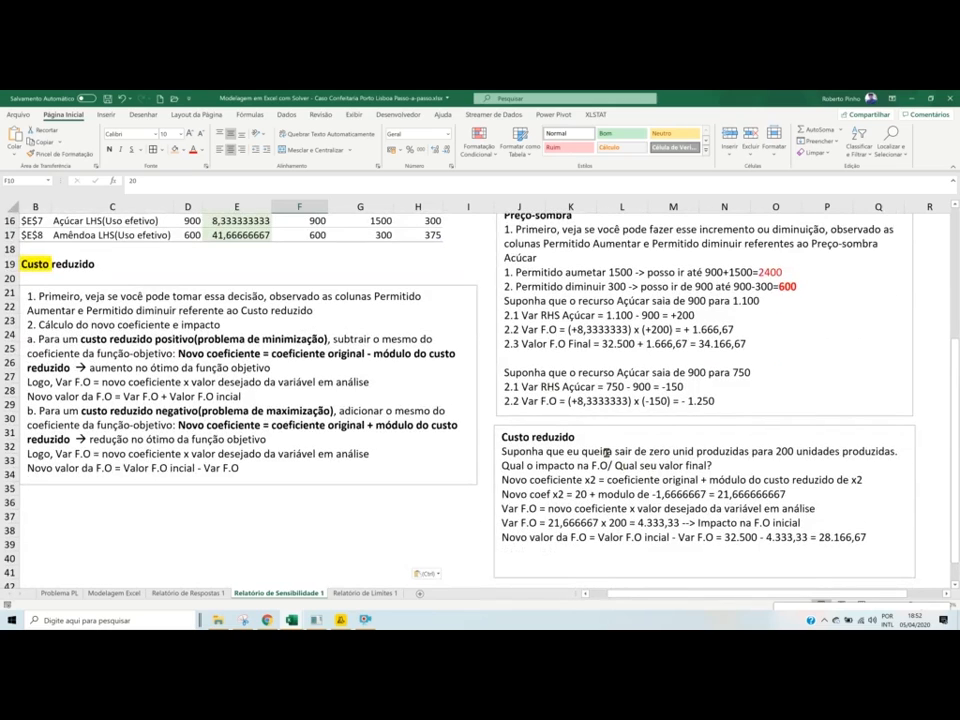
{"action": "scroll", "coordinate": [605, 452], "scroll_direction": "up", "scroll_amount": 1}
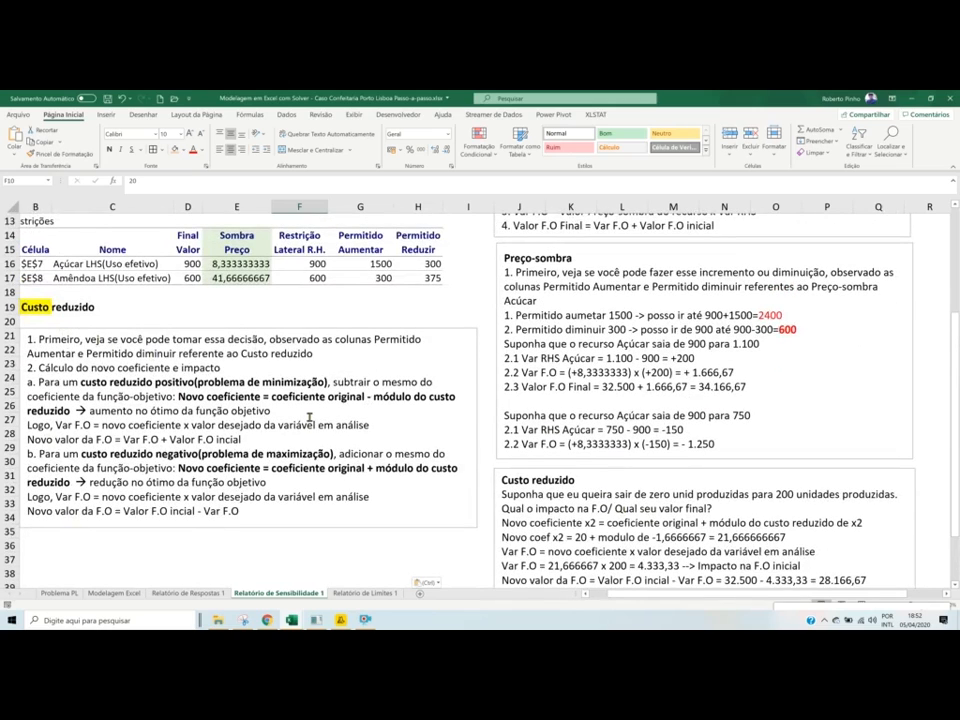
{"action": "scroll", "coordinate": [311, 422], "scroll_direction": "up", "scroll_amount": 1}
{"action": "scroll", "coordinate": [310, 418], "scroll_direction": "up", "scroll_amount": 1}
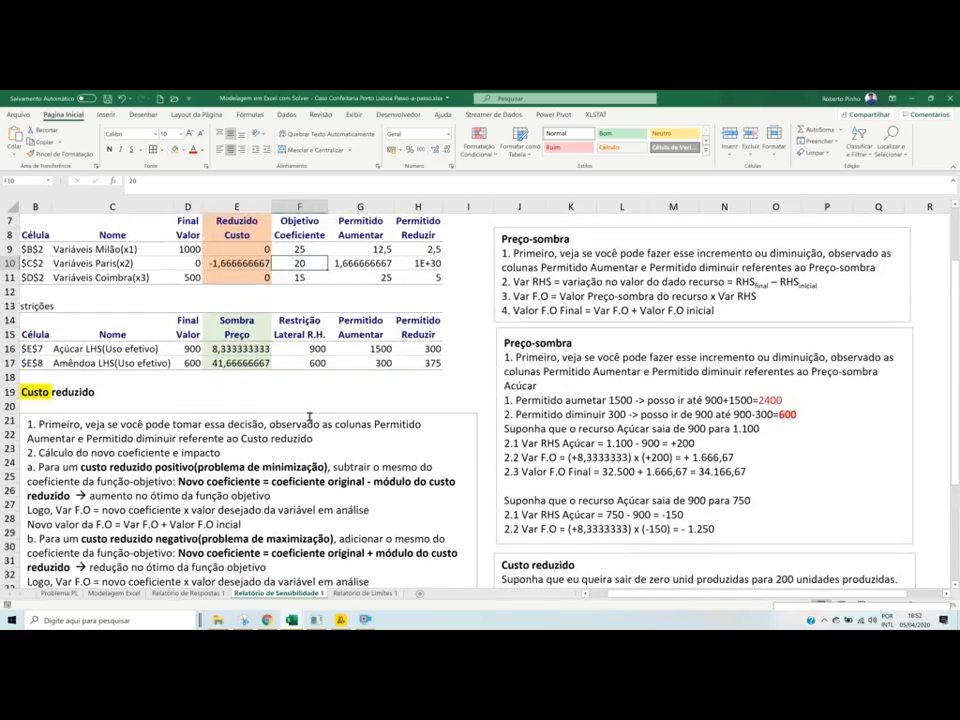
{"action": "scroll", "coordinate": [310, 418], "scroll_direction": "down", "scroll_amount": 1}
{"action": "scroll", "coordinate": [310, 418], "scroll_direction": "down", "scroll_amount": 1}
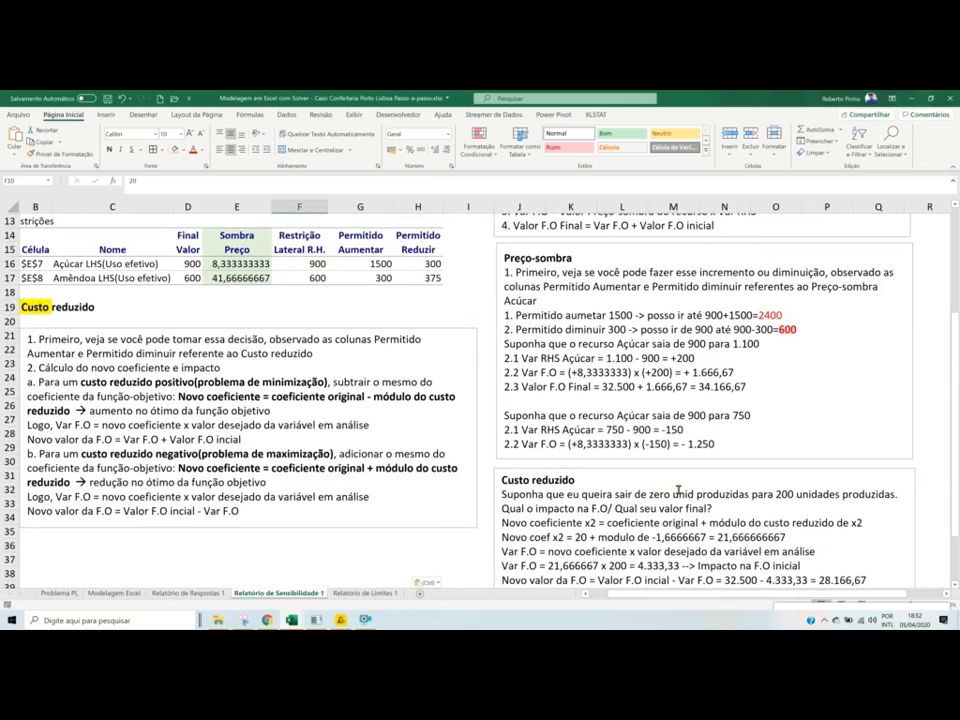
- In the worked Custo reduzido question, insert "de x2" after "zero unid produzidas" and "x2(Paris)" after "200 unidades produzidas"
{"action": "left_click", "coordinate": [751, 494]}
{"action": "type", "text": "de x2"}
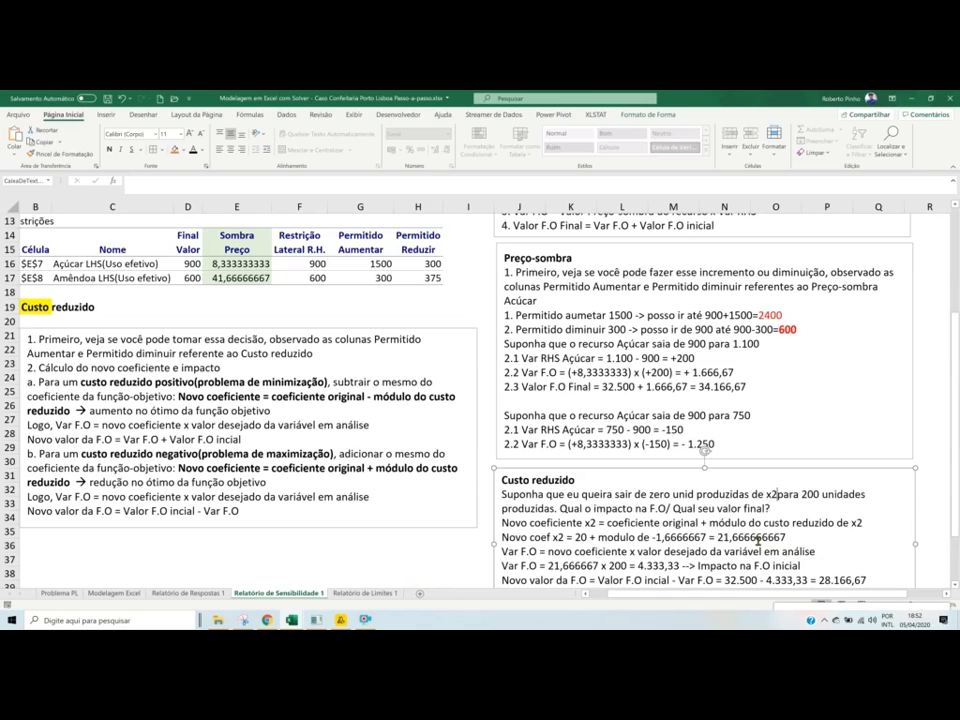
{"action": "scroll", "coordinate": [758, 540], "scroll_direction": "up", "scroll_amount": 2}
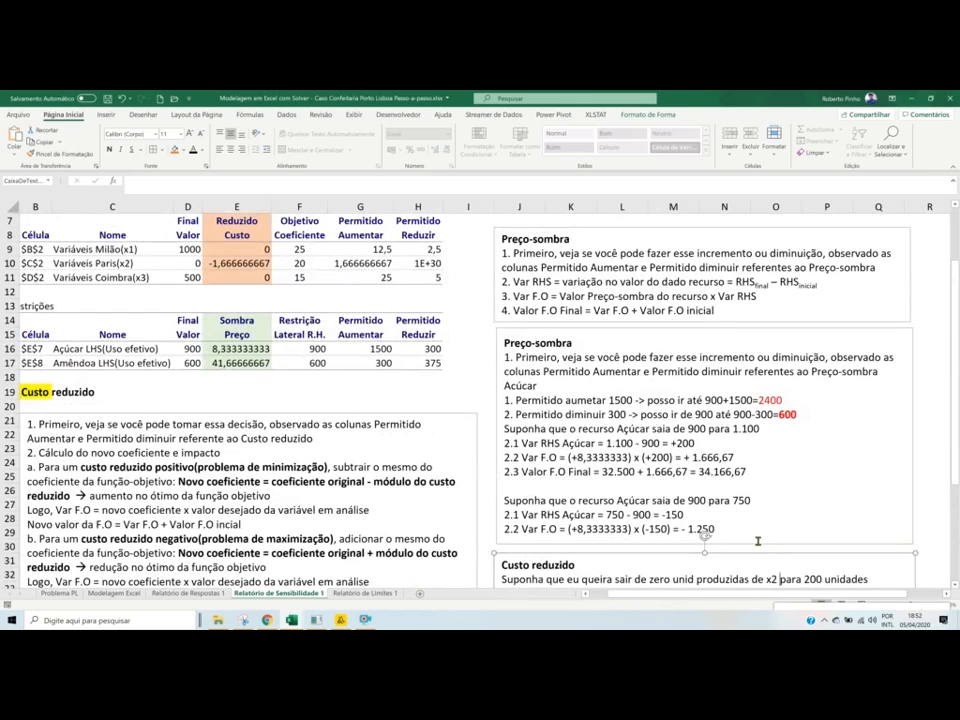
{"action": "scroll", "coordinate": [758, 540], "scroll_direction": "down", "scroll_amount": 1}
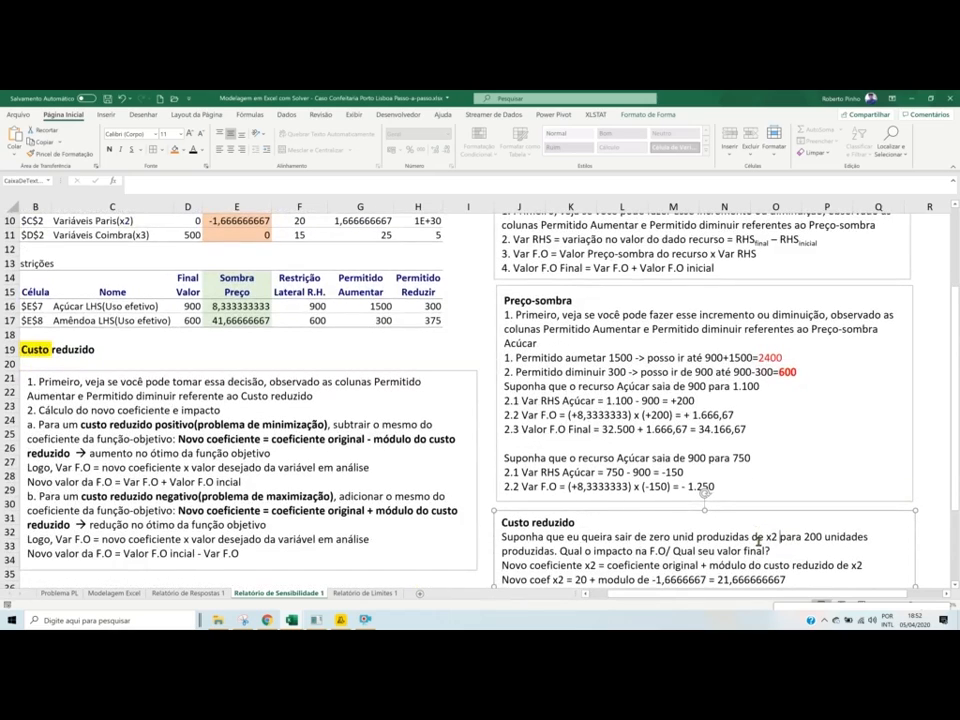
{"action": "left_click", "coordinate": [558, 553]}
{"action": "type", "text": "x2"}
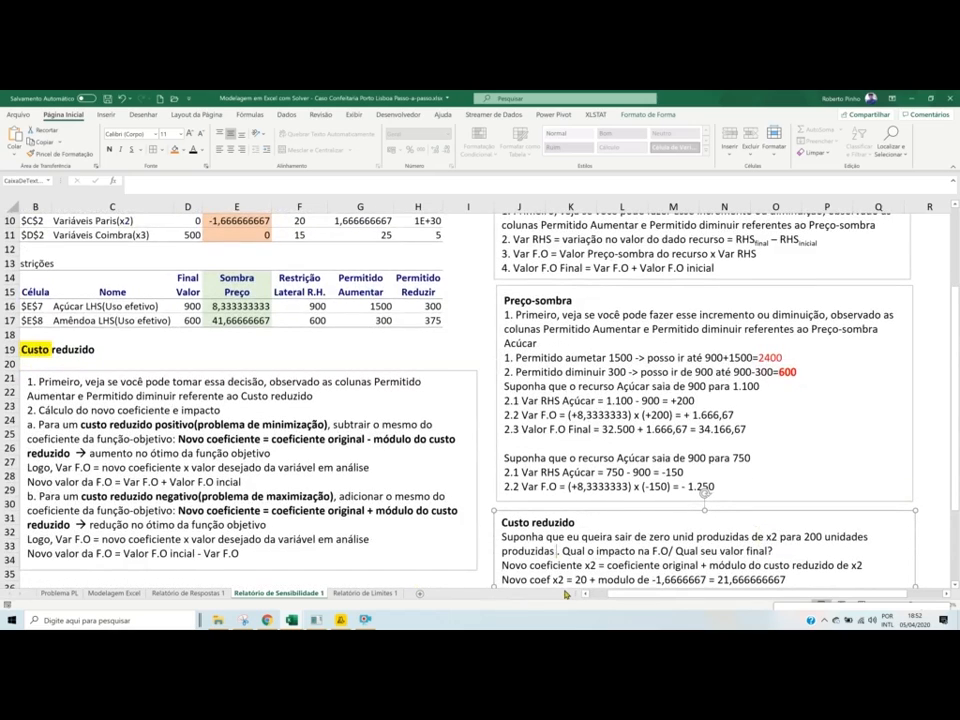
{"action": "type", "text": "(Paris)"}
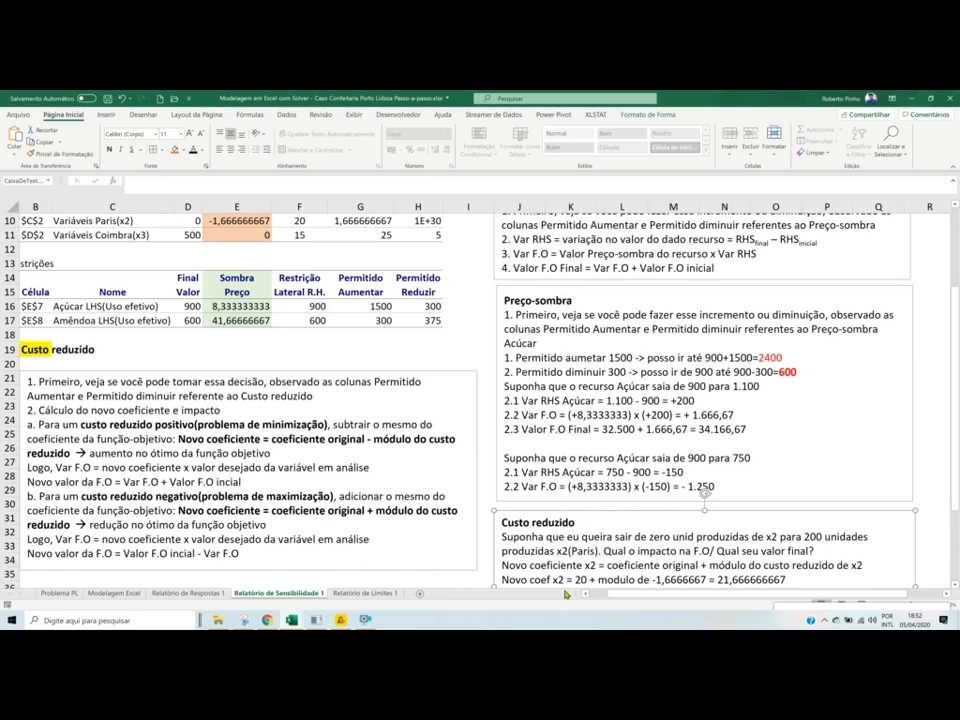
- Replace the slash after "impacto na F.O" with a question mark and add "(Paris)" after "Novo coeficiente x2"
{"action": "scroll", "coordinate": [577, 549], "scroll_direction": "down", "scroll_amount": 2}
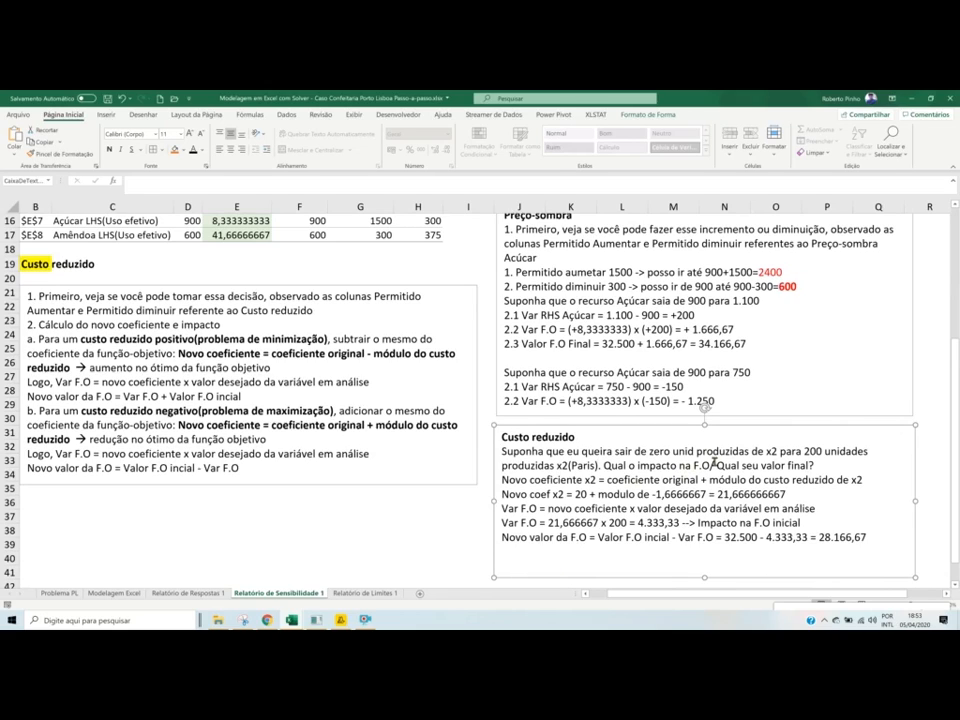
{"action": "key", "text": "BackSpace"}
{"action": "type", "text": "?"}
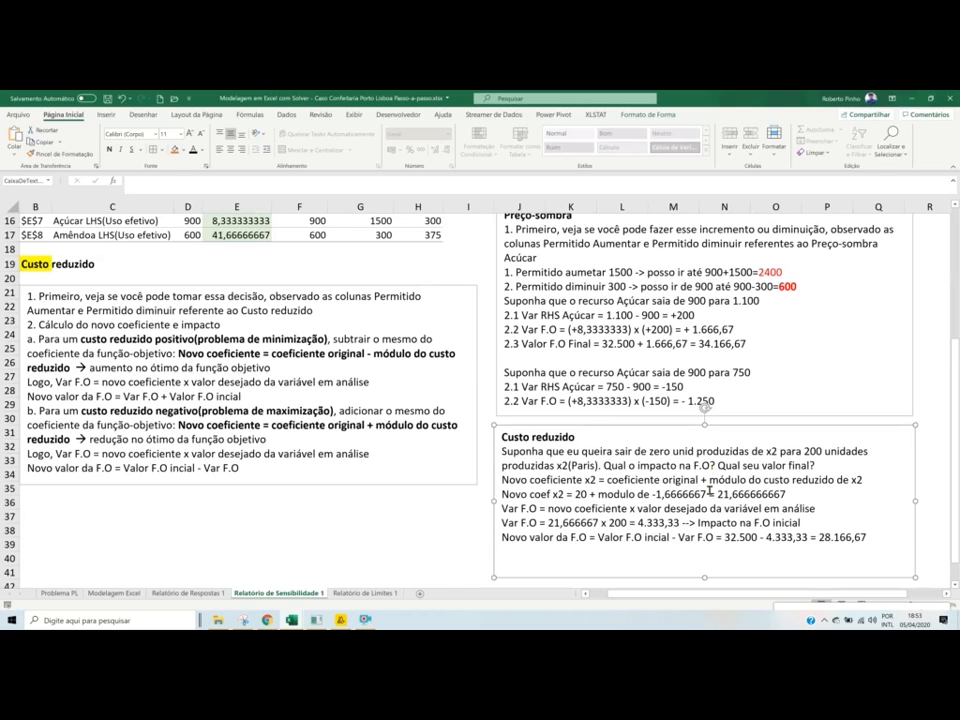
{"action": "left_click", "coordinate": [829, 465]}
{"action": "type", "text": "("}
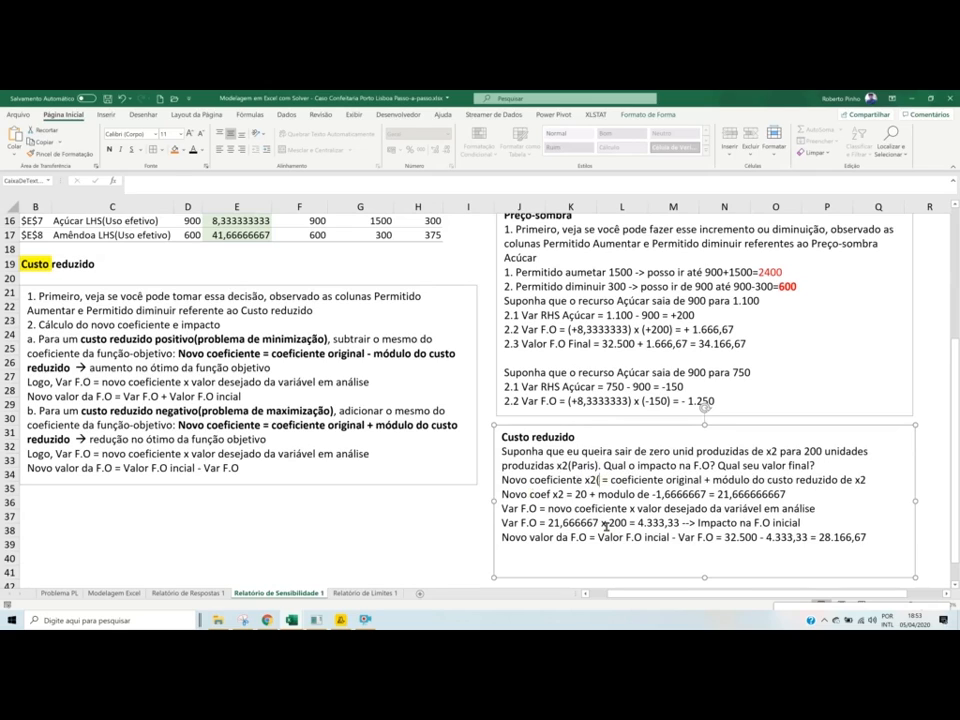
{"action": "type", "text": "Paris)"}
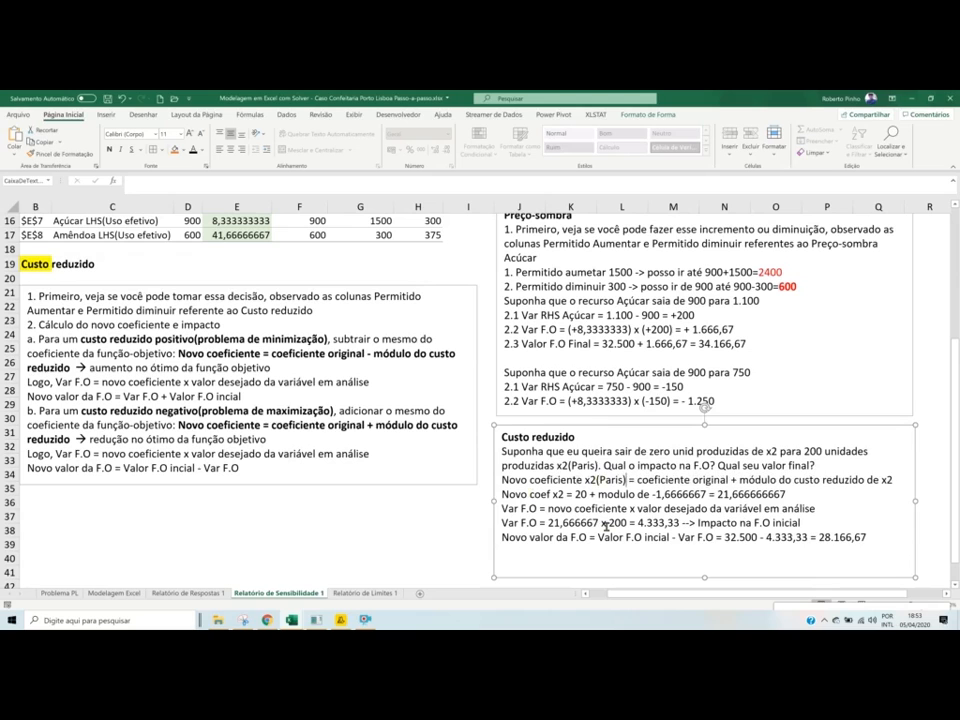
- Check the worked new coefficient of x2 against the Paris(x2) row, and compare Reduzido Custo with Final Valor for all three variables
{"action": "scroll", "coordinate": [302, 231], "scroll_direction": "up", "scroll_amount": 2}
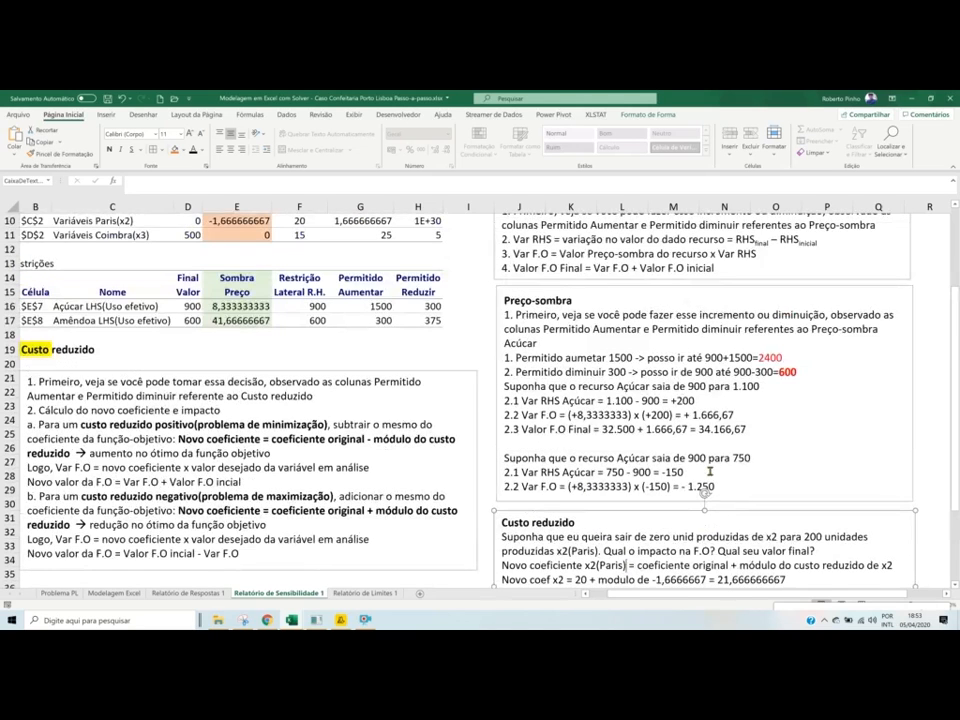
{"action": "scroll", "coordinate": [302, 231], "scroll_direction": "down", "scroll_amount": 1}
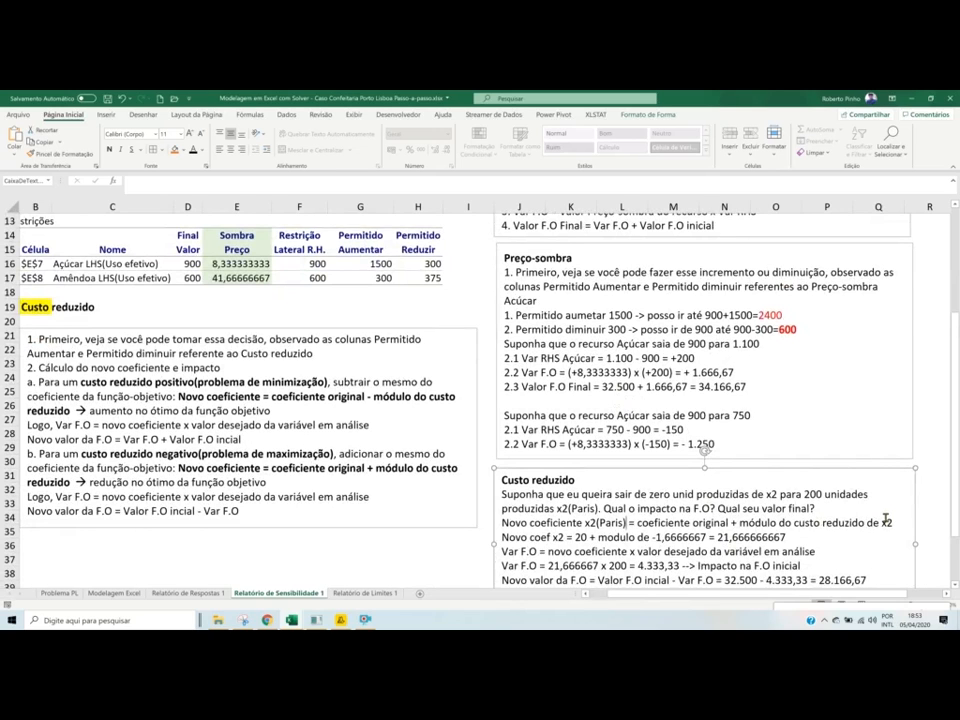
{"action": "scroll", "coordinate": [341, 290], "scroll_direction": "up", "scroll_amount": 2}
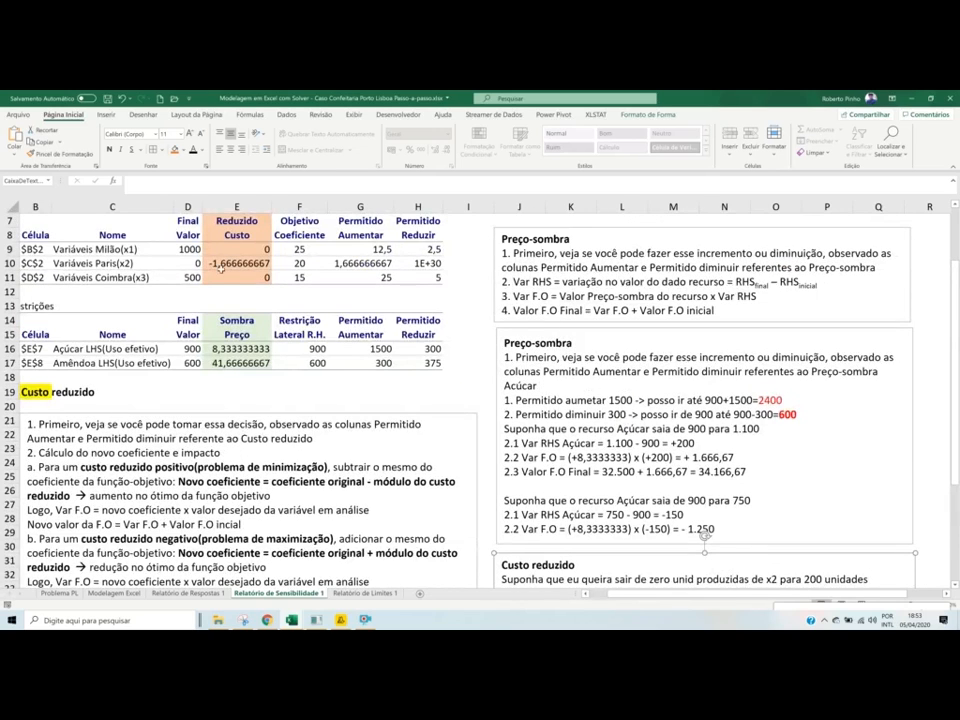
{"action": "scroll", "coordinate": [340, 263], "scroll_direction": "down", "scroll_amount": 2}
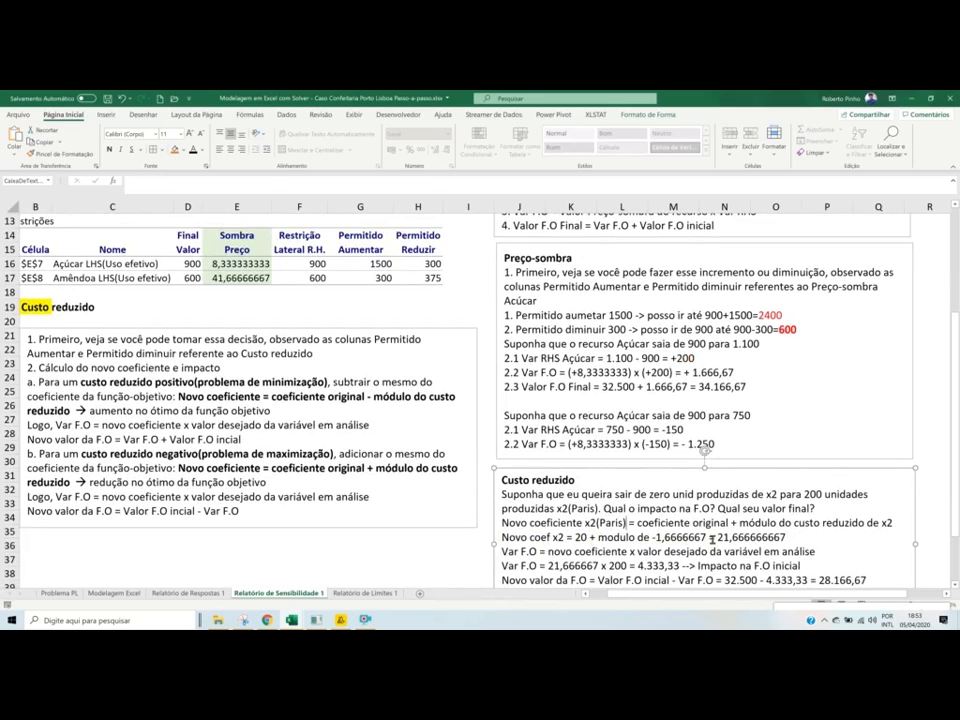
{"action": "scroll", "coordinate": [729, 523], "scroll_direction": "down", "scroll_amount": 2}
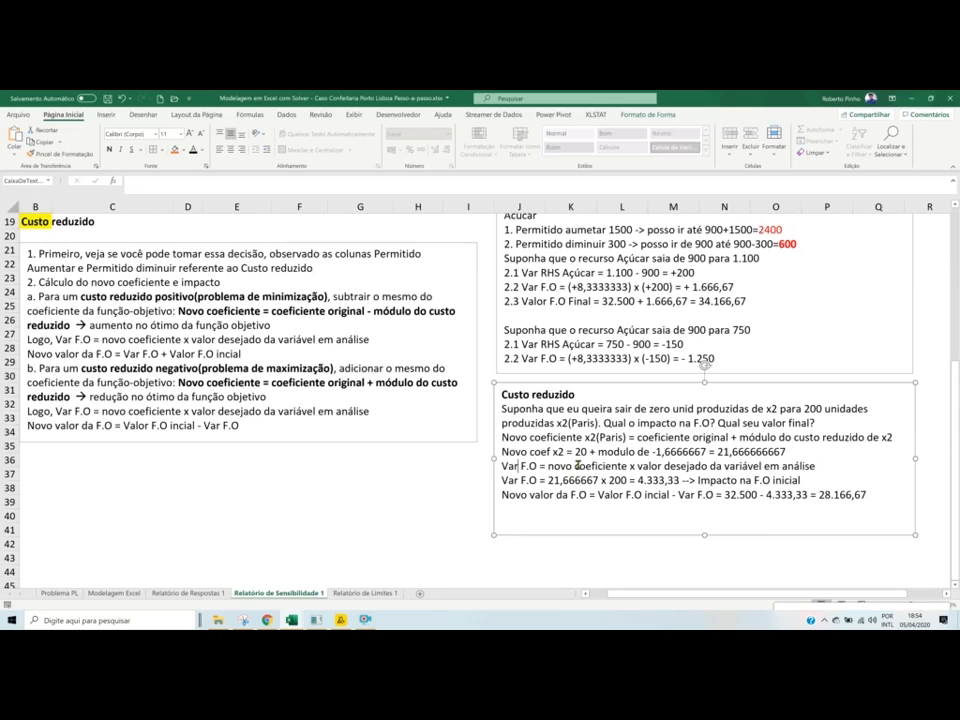
{"action": "scroll", "coordinate": [435, 365], "scroll_direction": "up", "scroll_amount": 2}
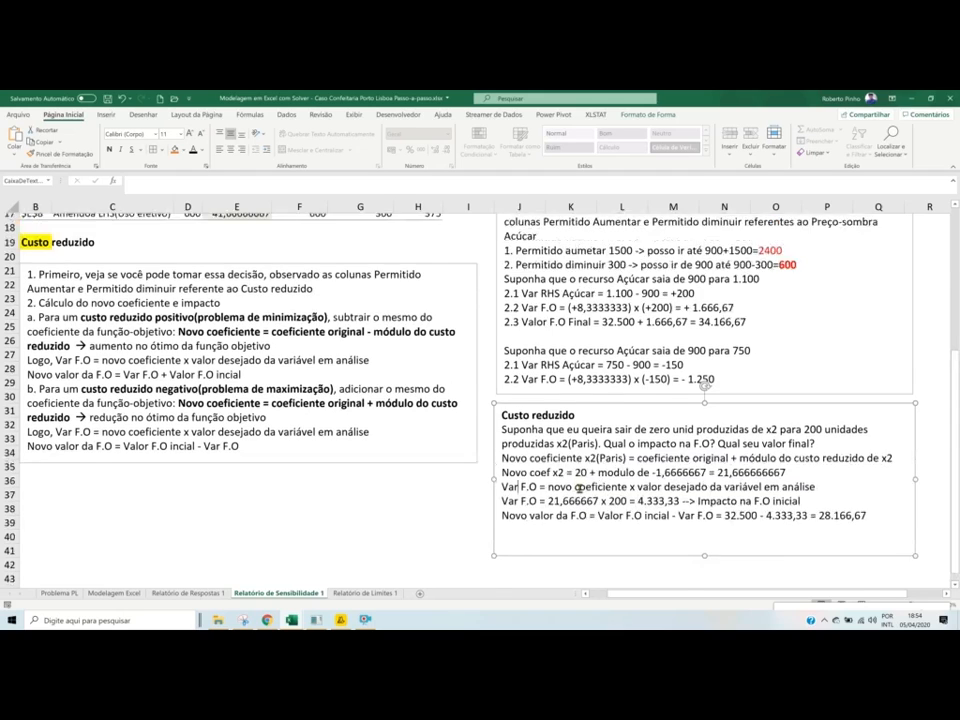
{"action": "scroll", "coordinate": [200, 240], "scroll_direction": "up", "scroll_amount": 3}
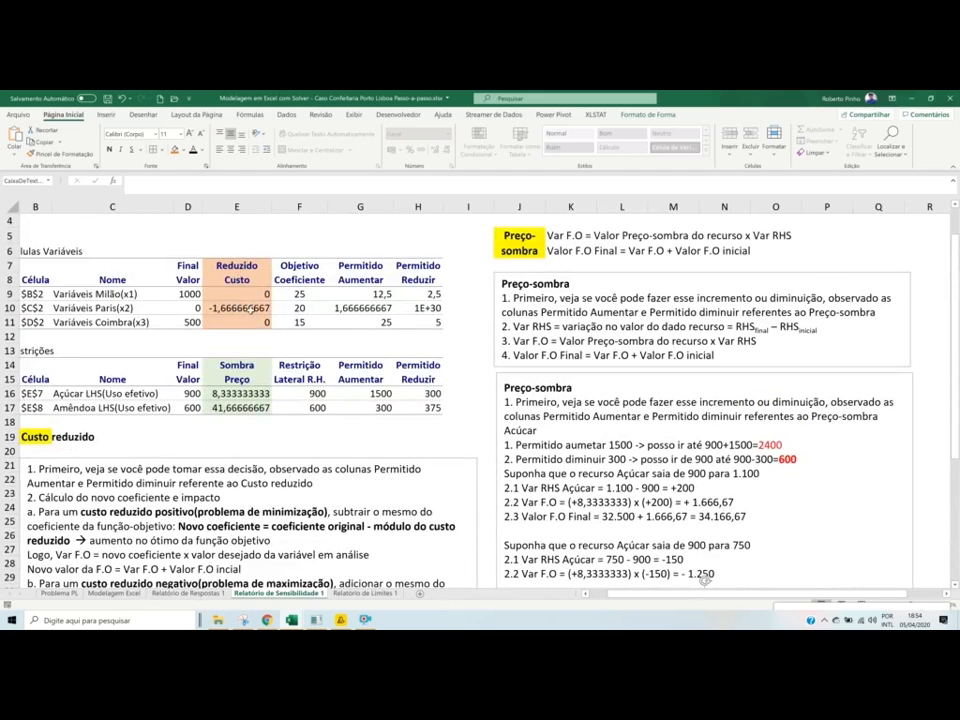
{"action": "left_click", "coordinate": [232, 309]}
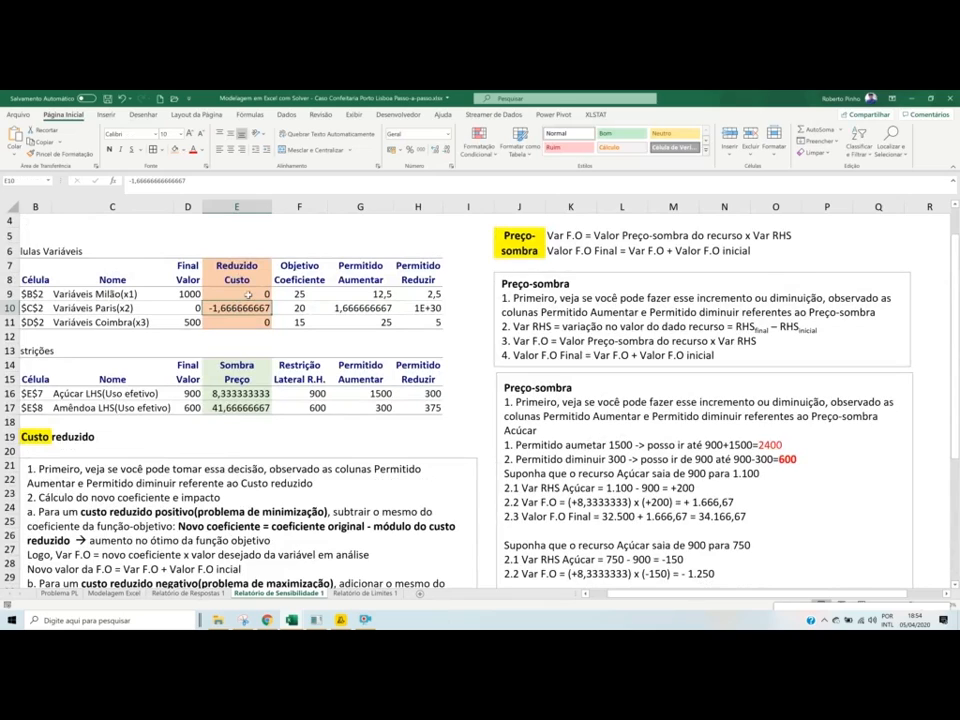
{"action": "left_click", "coordinate": [248, 295]}
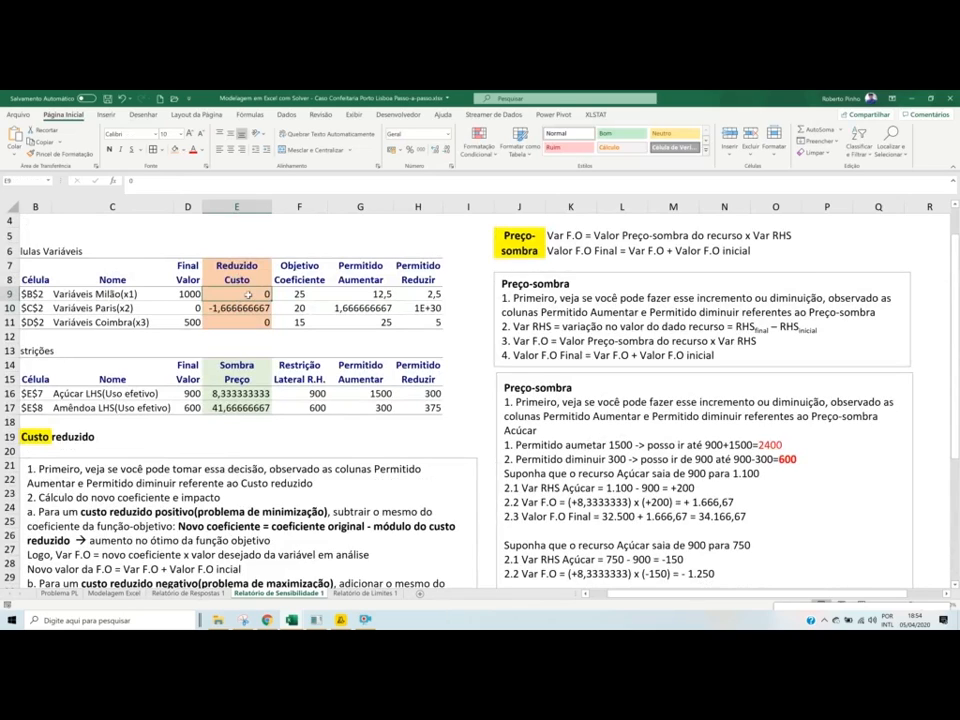
{"action": "left_click", "coordinate": [188, 294]}
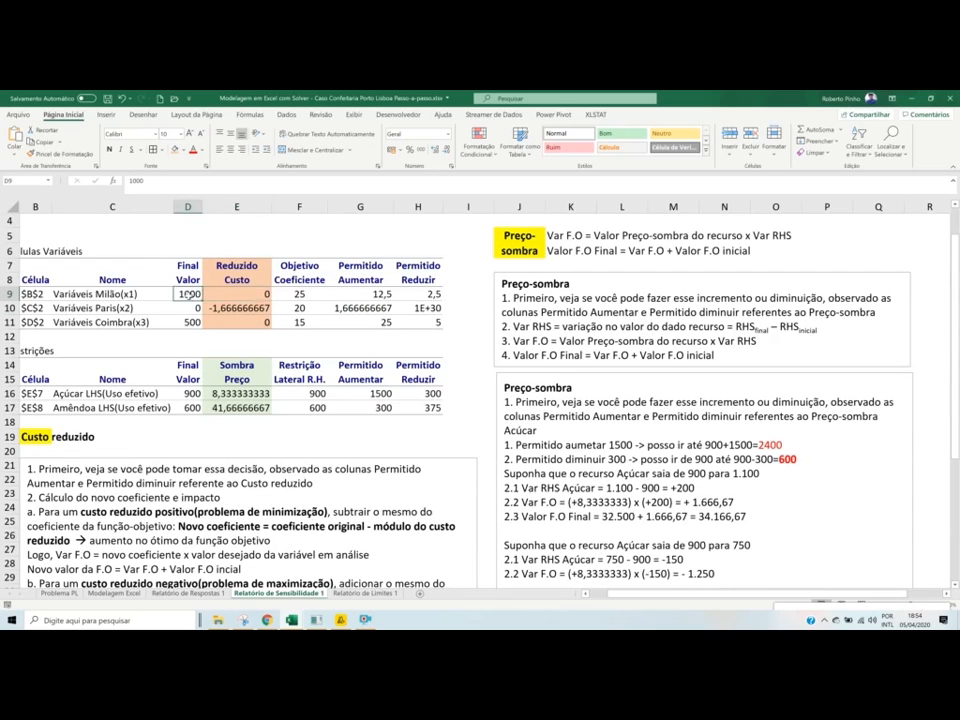
{"action": "key", "text": "Down"}
{"action": "key", "text": "Down"}
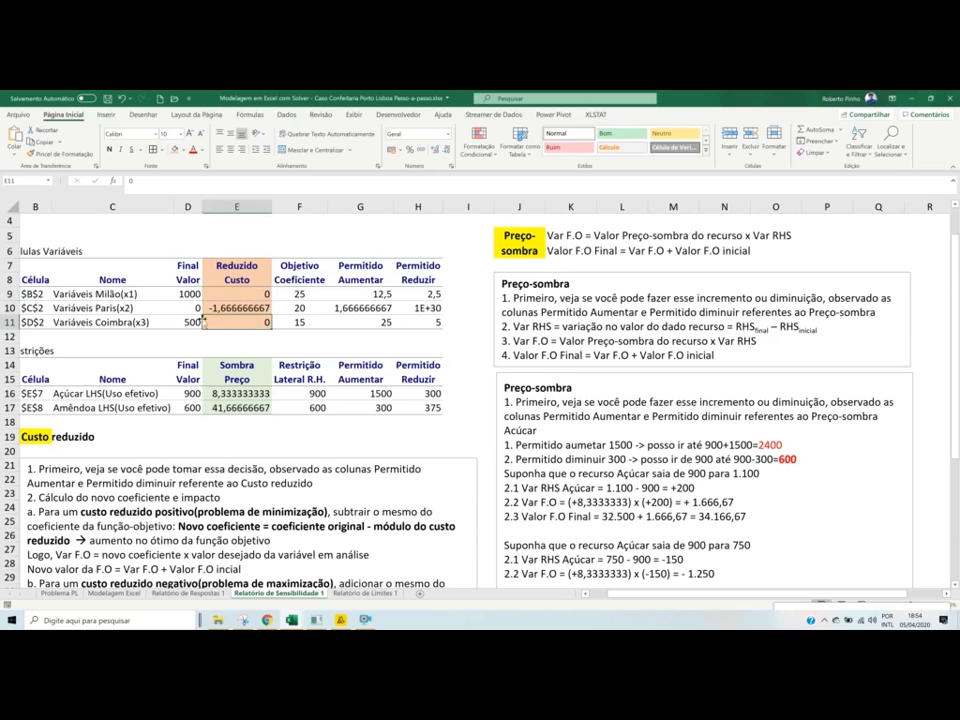
- Review the Custo reduzido explanation and worked example against the Reduzido Custo of Paris(x2), and save the workbook
{"action": "scroll", "coordinate": [328, 396], "scroll_direction": "down", "scroll_amount": 1}
{"action": "scroll", "coordinate": [328, 396], "scroll_direction": "down", "scroll_amount": 5}
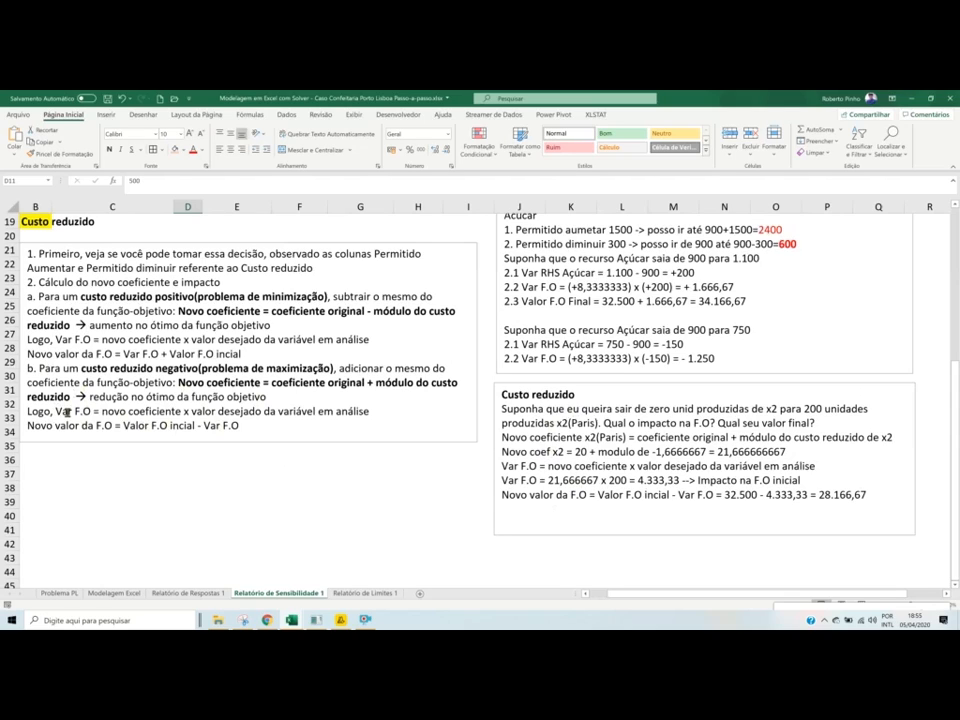
{"action": "scroll", "coordinate": [290, 381], "scroll_direction": "up", "scroll_amount": 2}
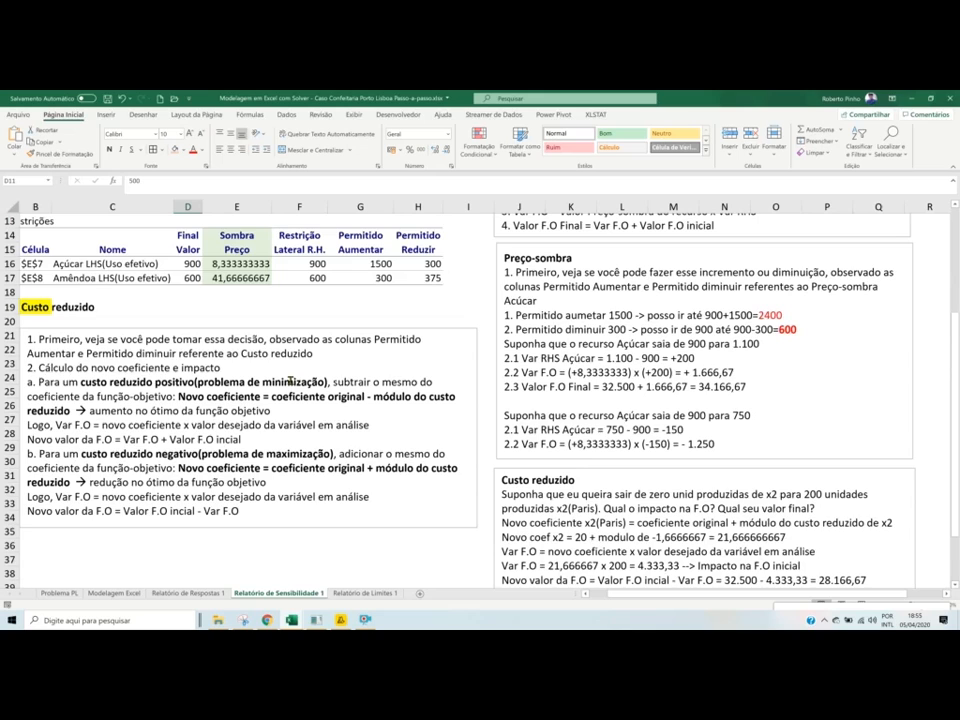
{"action": "scroll", "coordinate": [290, 381], "scroll_direction": "up", "scroll_amount": 4}
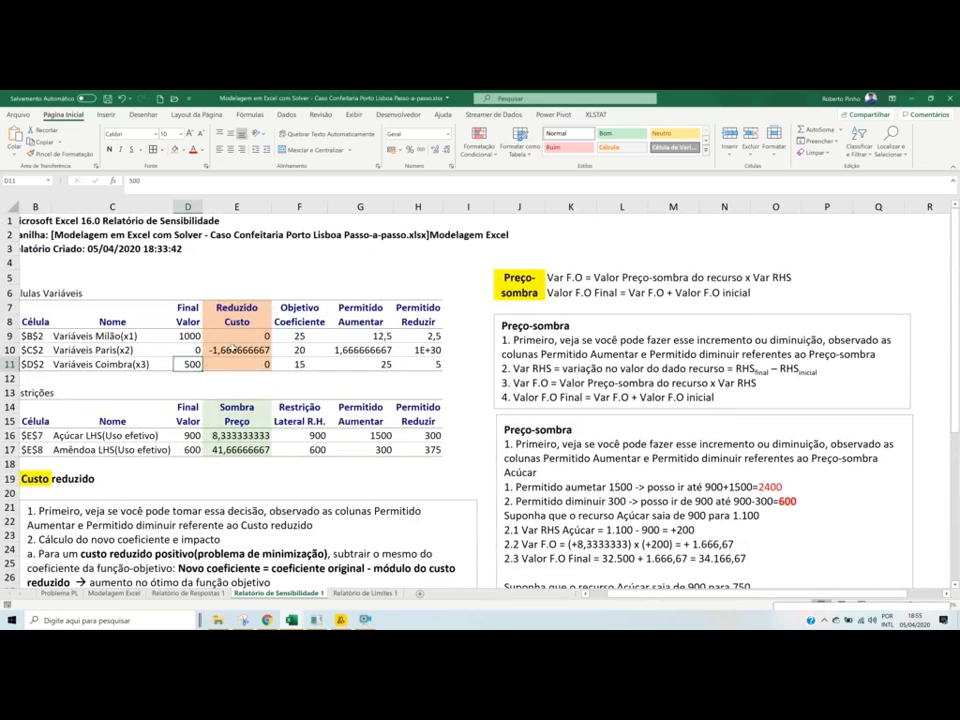
{"action": "left_click", "coordinate": [233, 348]}
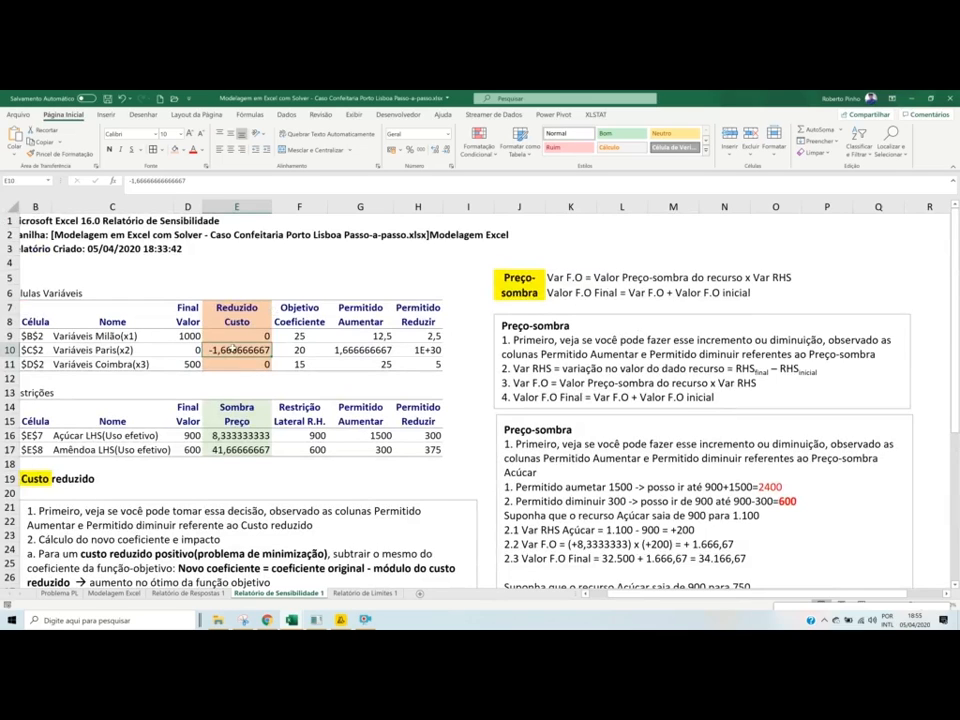
{"action": "scroll", "coordinate": [233, 348], "scroll_direction": "down", "scroll_amount": 5}
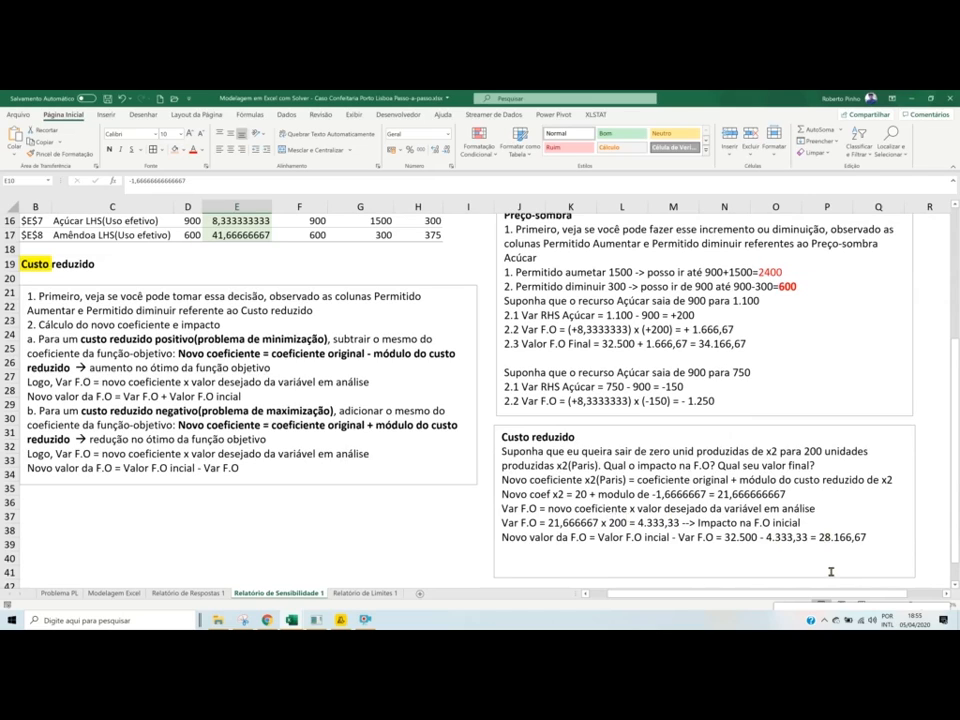
{"action": "scroll", "coordinate": [831, 572], "scroll_direction": "up", "scroll_amount": 1}
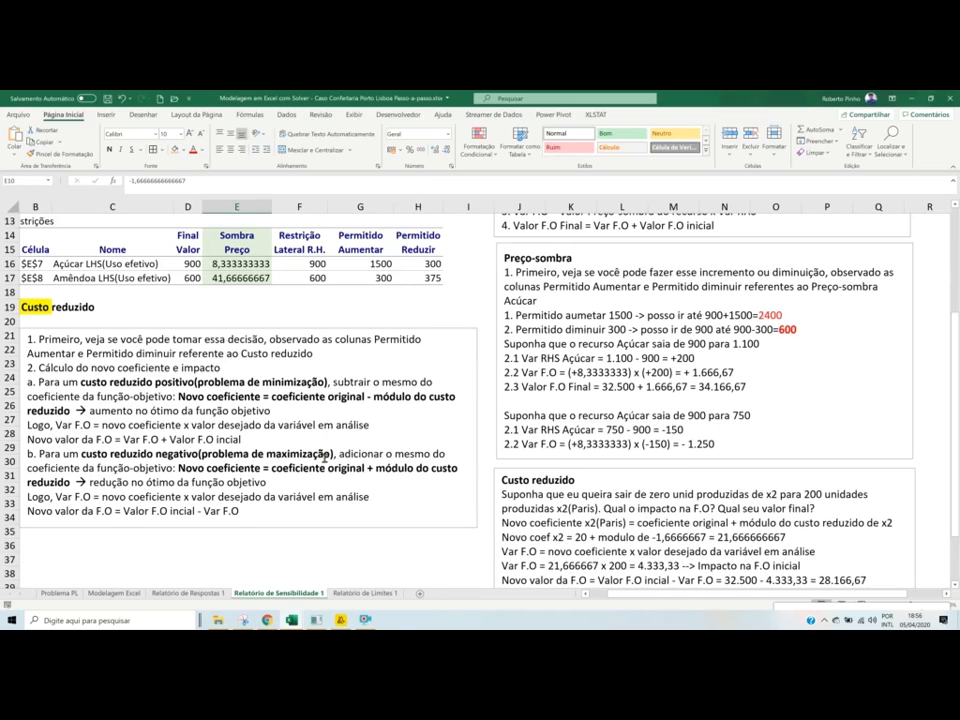
{"action": "key", "text": "ctrl+s"}
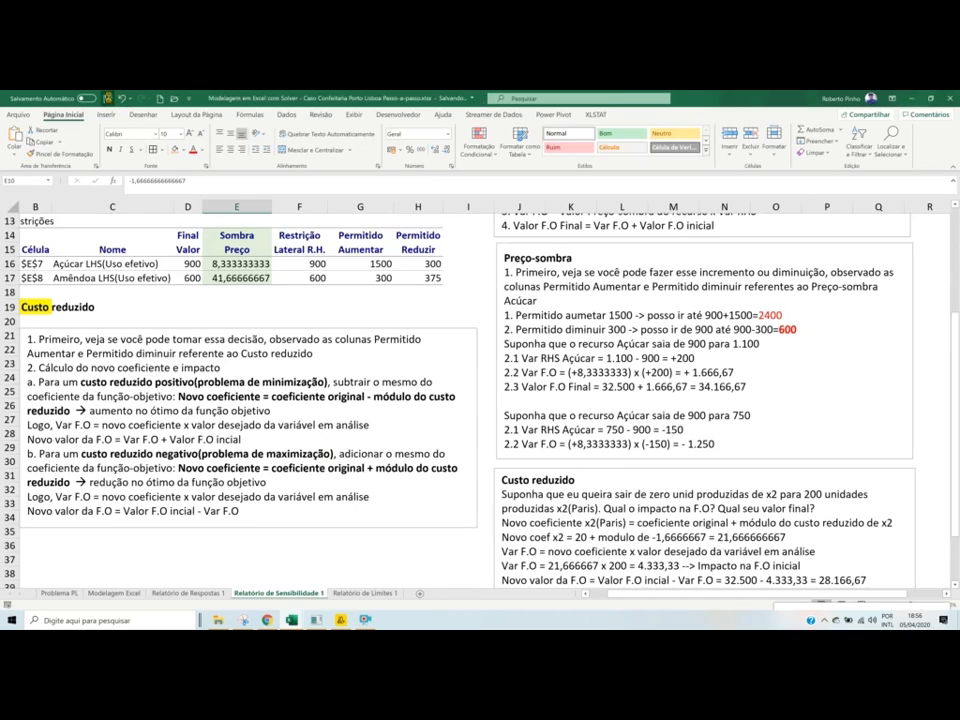